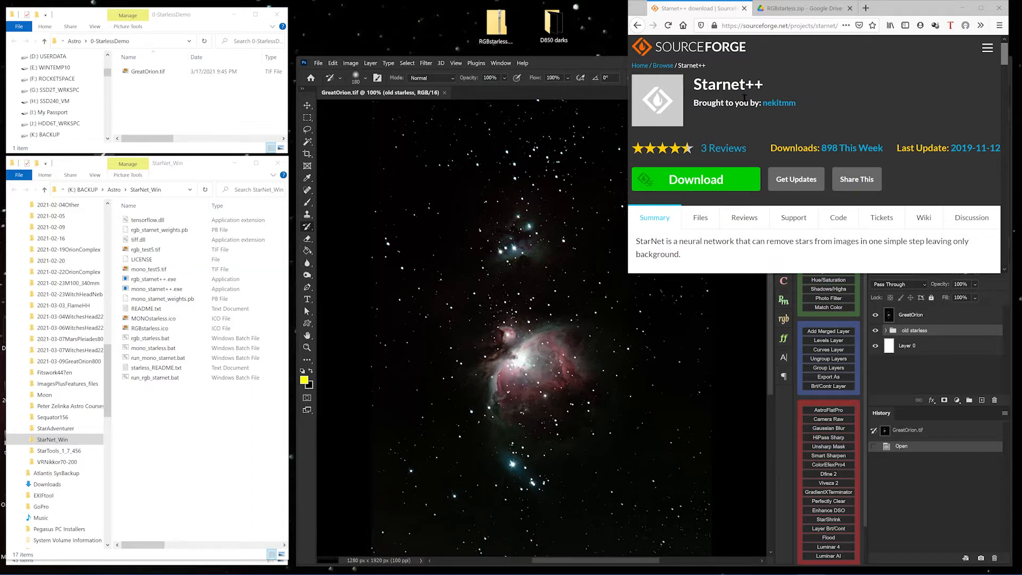
left_click(776, 105)
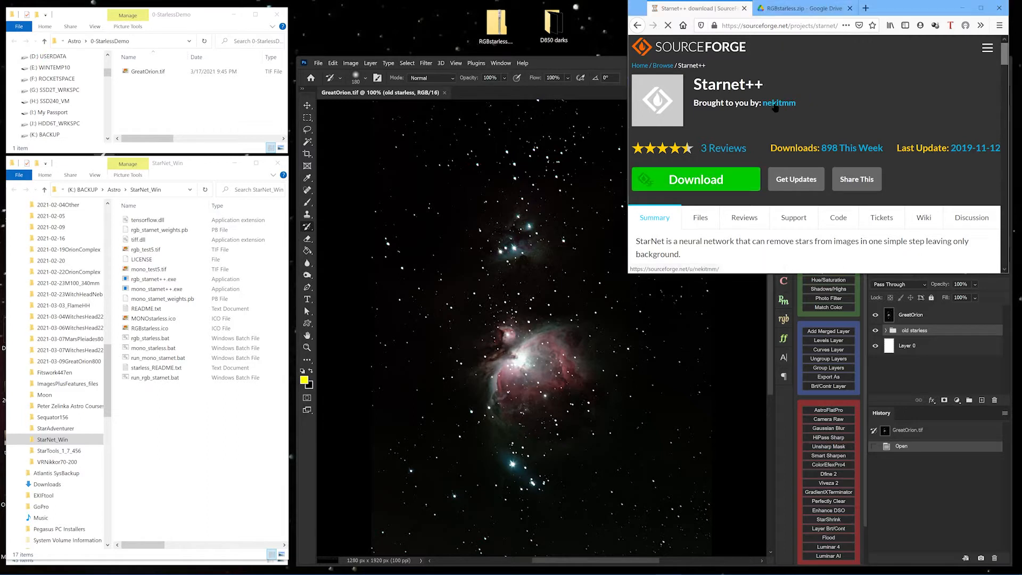
left_click(637, 26)
Step: Switch to Photoshop and delete the "old starless" group and Layer 0 from GreatOrion.tif, keeping only the GreatOrion layer
left_click(587, 64)
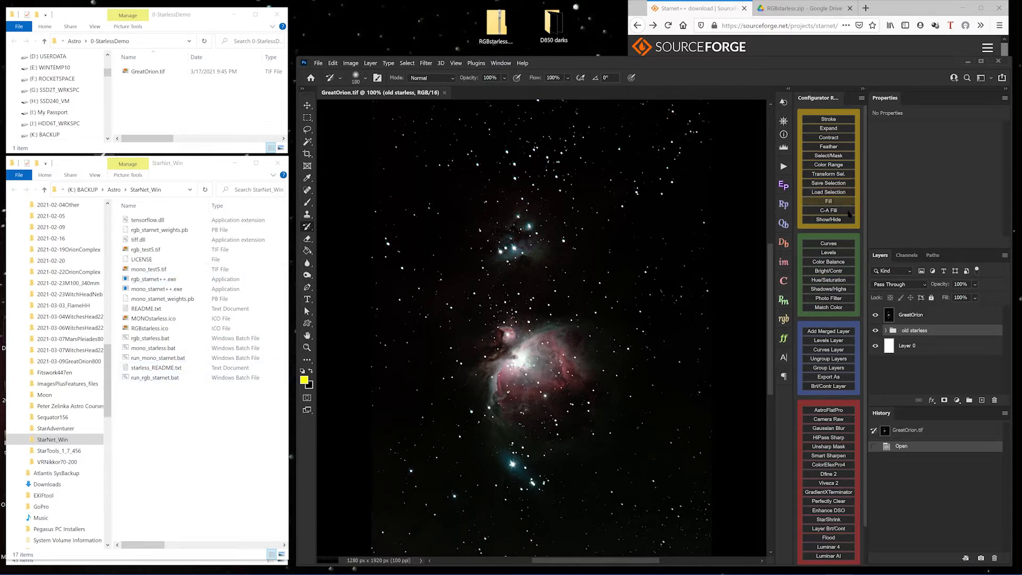
left_click_drag(950, 334, 994, 400)
left_click_drag(918, 336, 996, 402)
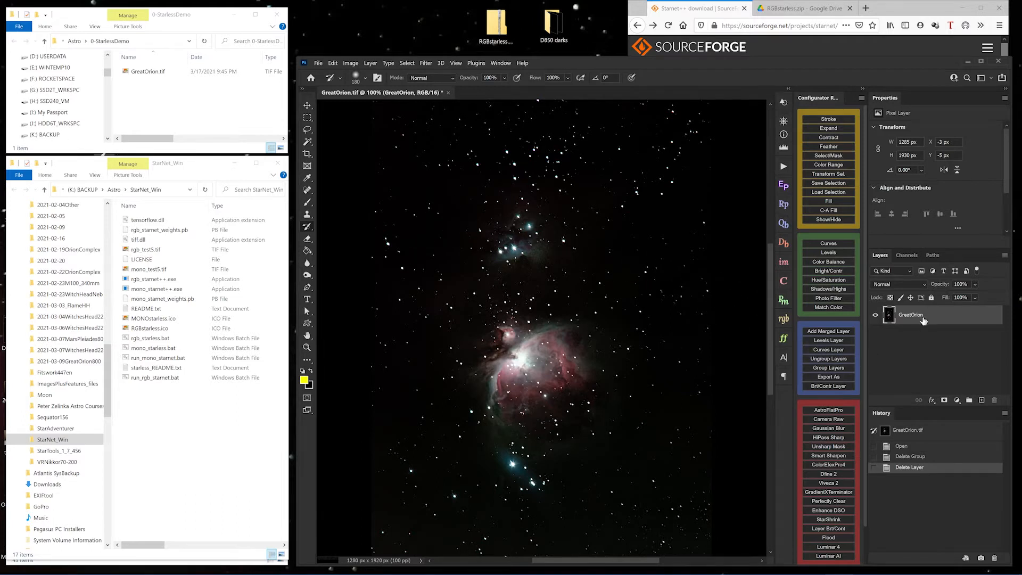
right_click(935, 355)
left_click(922, 346)
Step: Add a Levels adjustment layer and a Curves adjustment layer above the GreatOrion layer, leaving both at their default settings
left_click(841, 339)
left_click(833, 358)
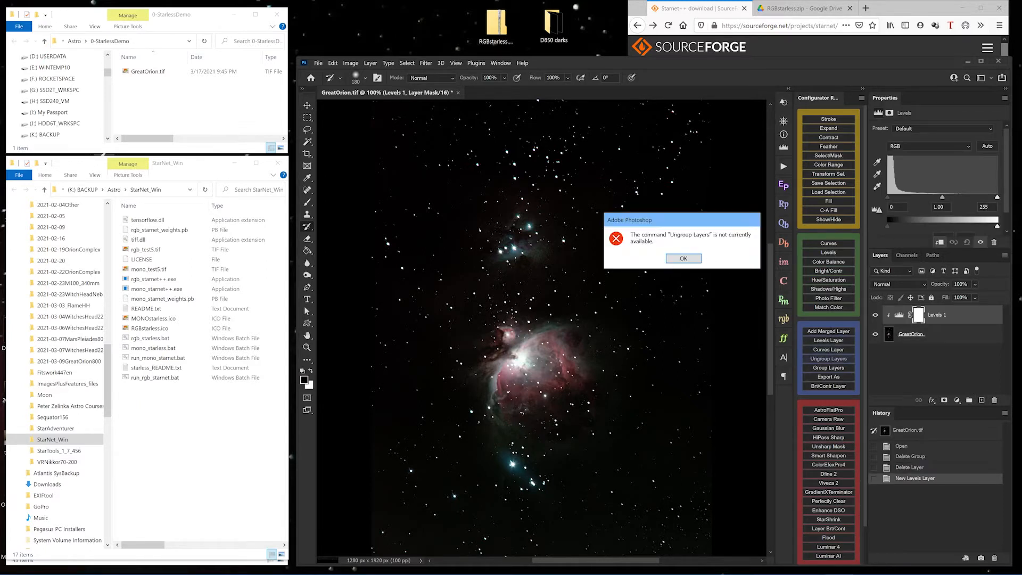
left_click(684, 259)
left_click(822, 350)
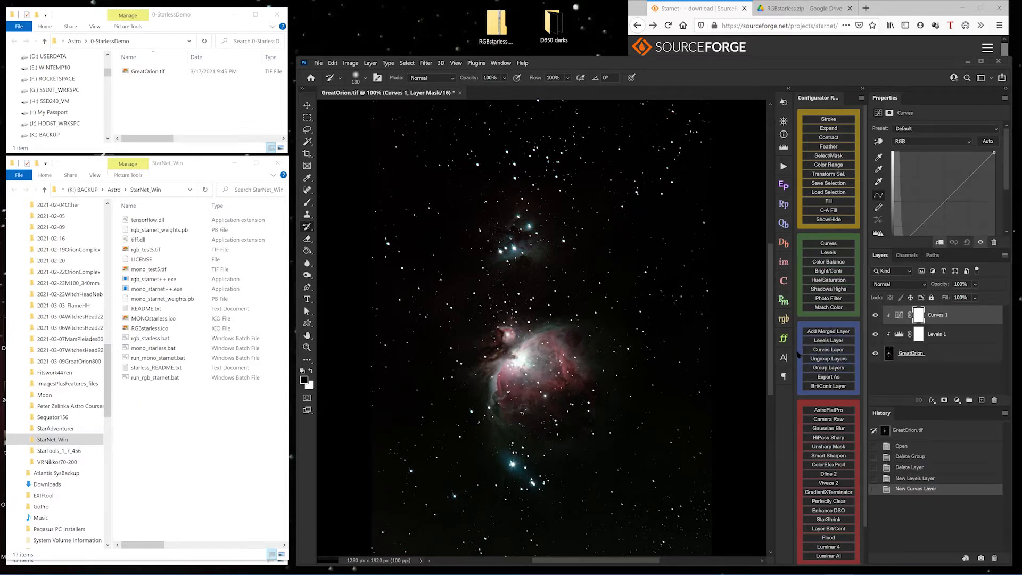
left_click(923, 370)
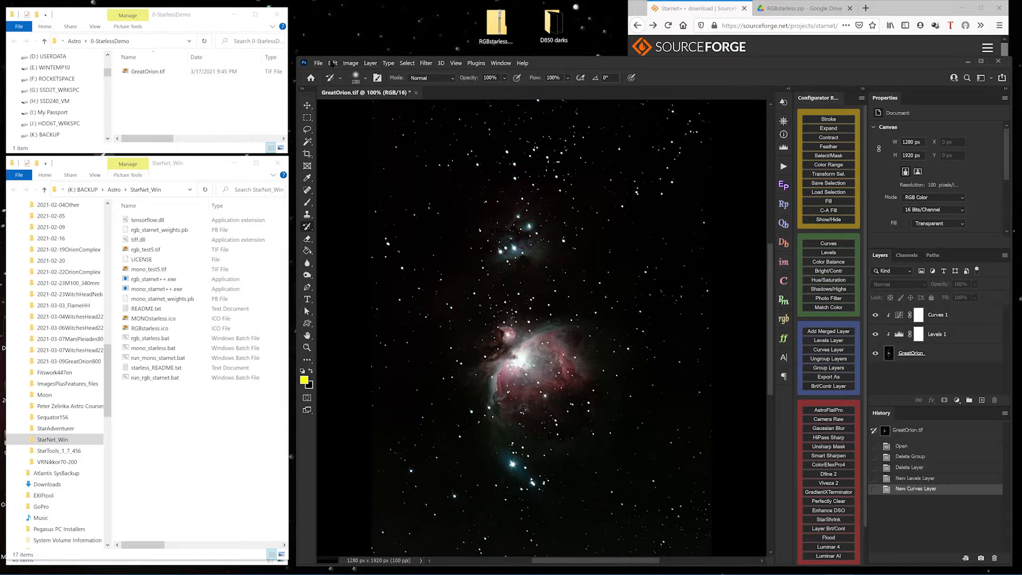
Step: Save the image as a TIFF copy without layers, named GreatOrion.tif, in the StarNet_Win folder
left_click(317, 63)
left_click(332, 172)
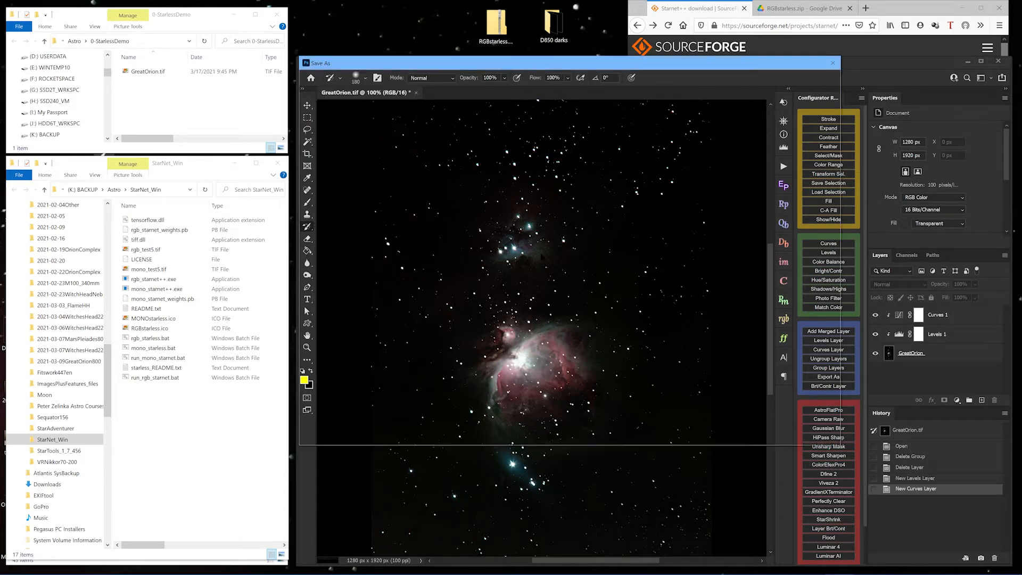
left_click(488, 408)
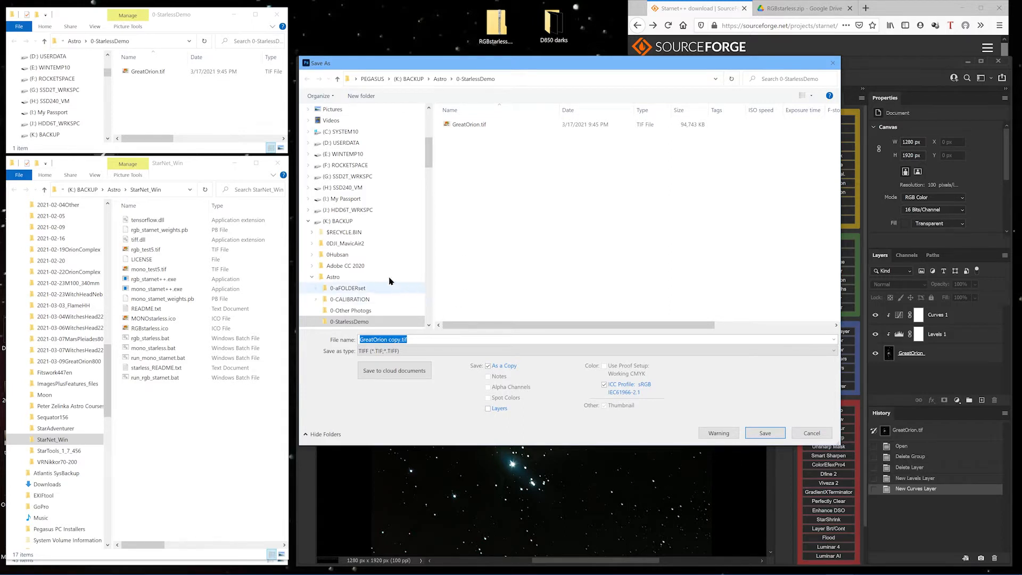
left_click_drag(431, 145, 424, 228)
left_click(341, 221)
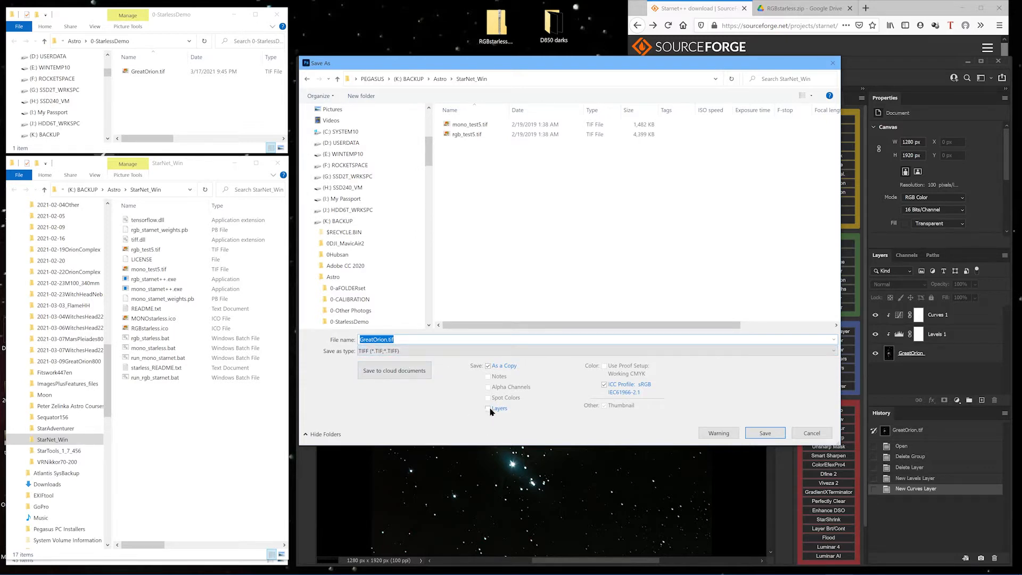
left_click(755, 433)
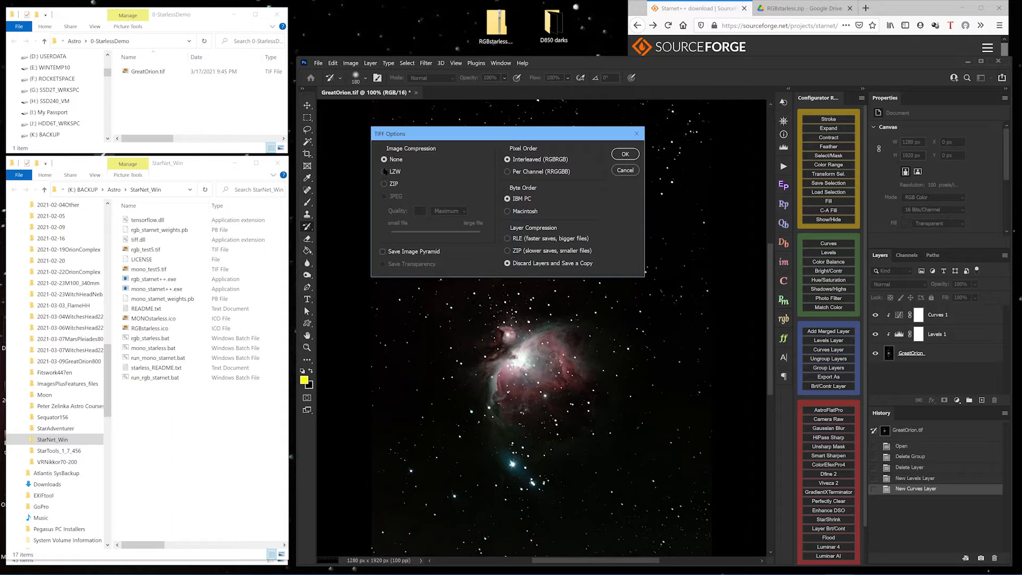
left_click(508, 251)
left_click(625, 154)
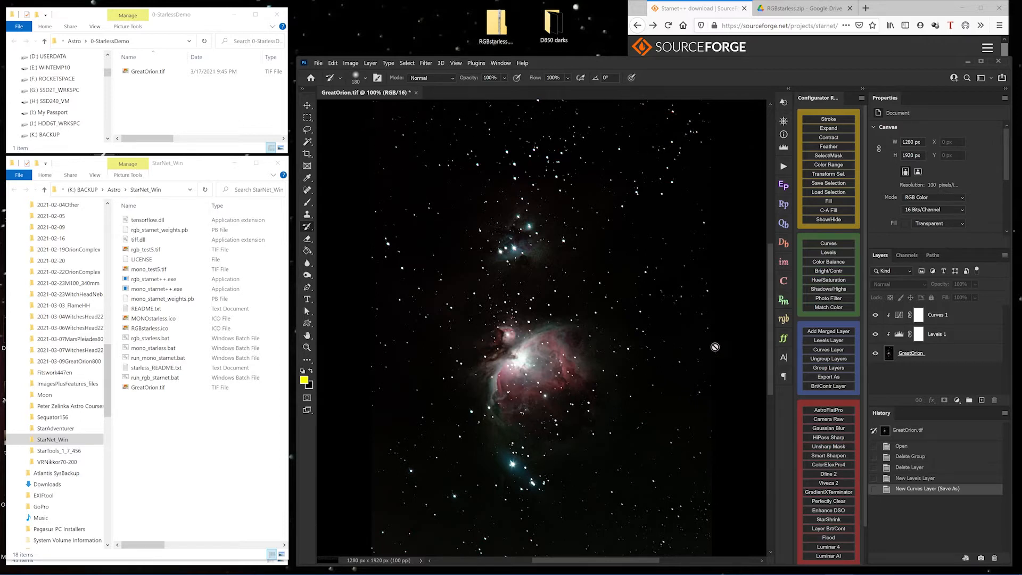
Step: Process the GreatOrion.tif copy with rgb_starnet++.exe from the StarNet_Win folder, and stop the run before it finishes
left_click_drag(772, 291, 772, 306)
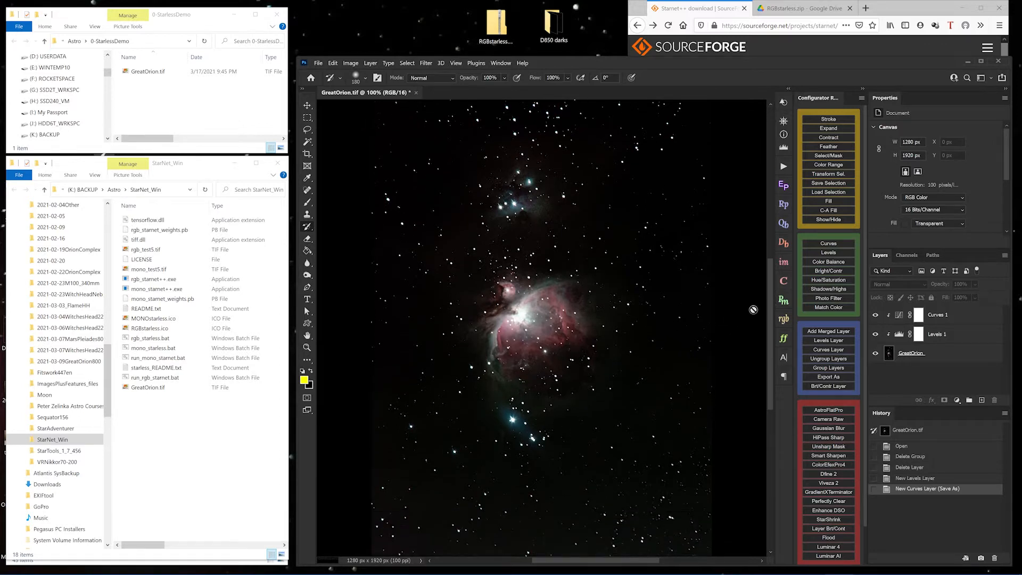
scroll(753, 309, "down", 2)
scroll(753, 309, "down", 1)
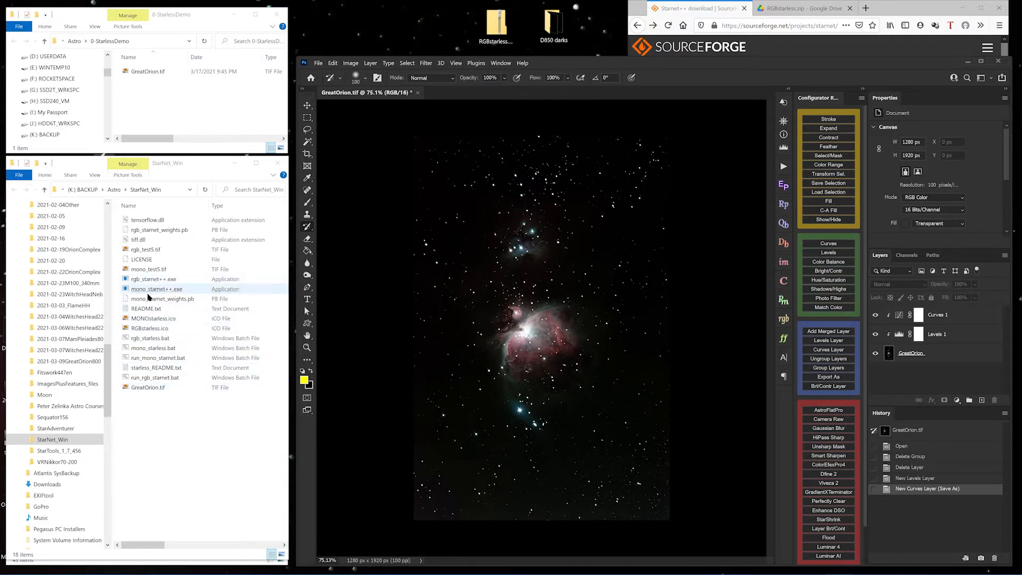
left_click_drag(144, 387, 159, 278)
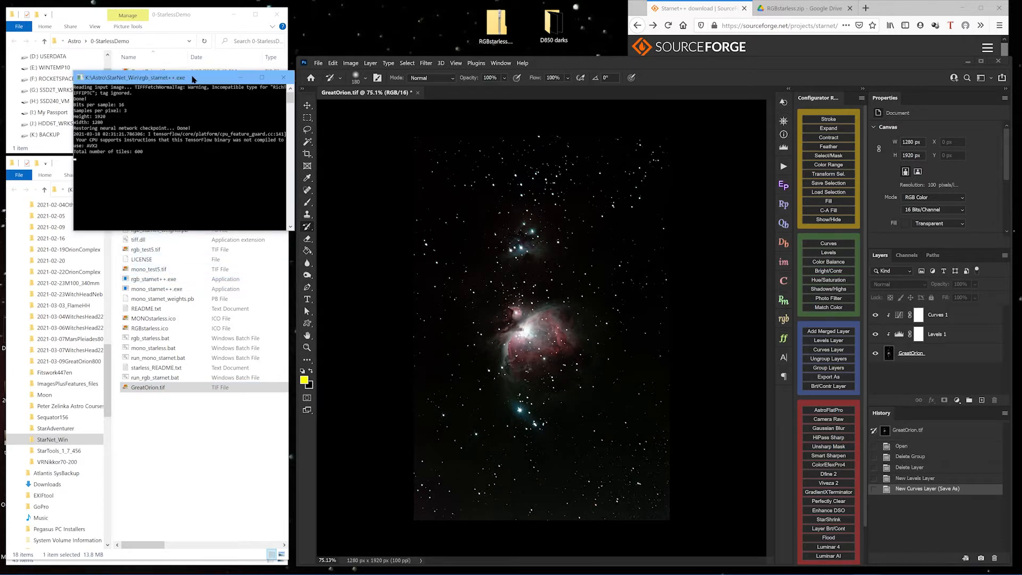
left_click_drag(190, 79, 576, 161)
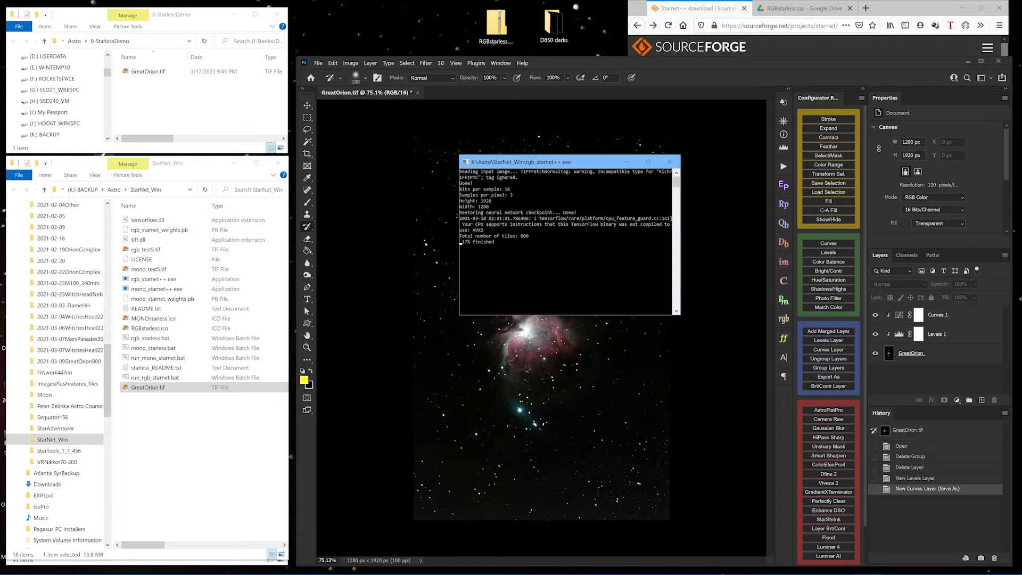
left_click(670, 162)
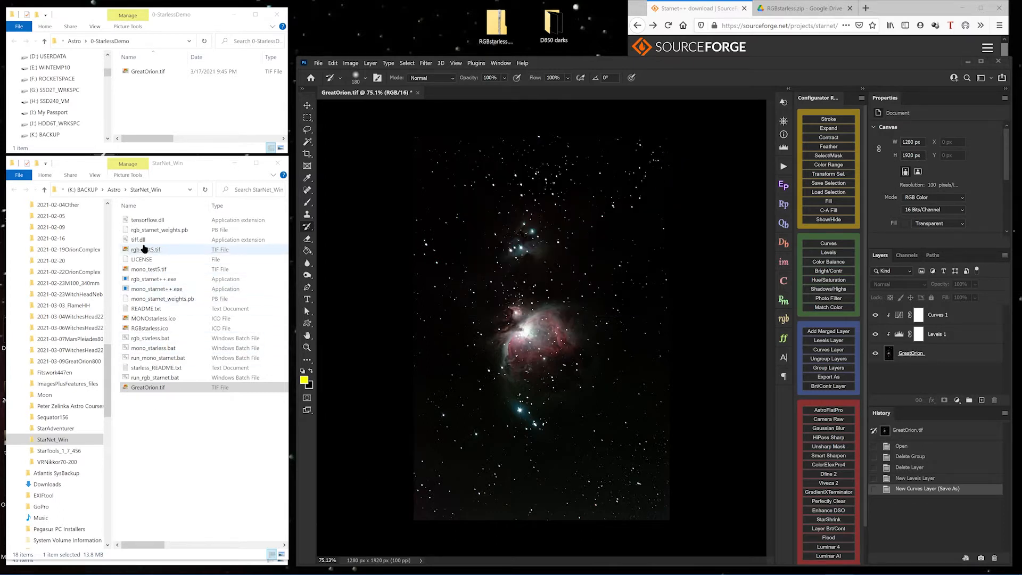
Step: Open run_mono_starnet.bat for editing, examine its command line, and close it without changes
right_click(147, 360)
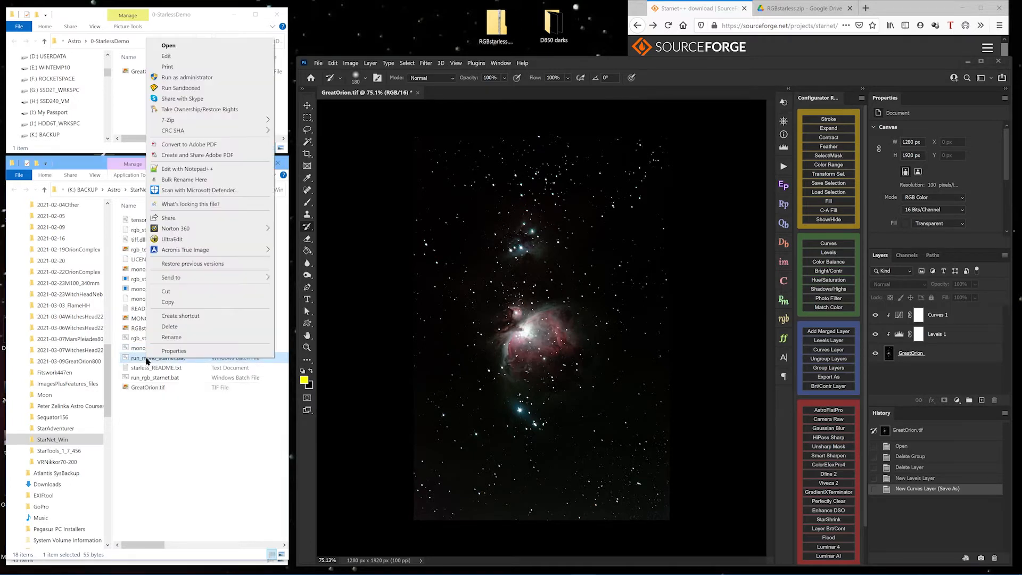
left_click(170, 58)
left_click_drag(533, 63, 557, 190)
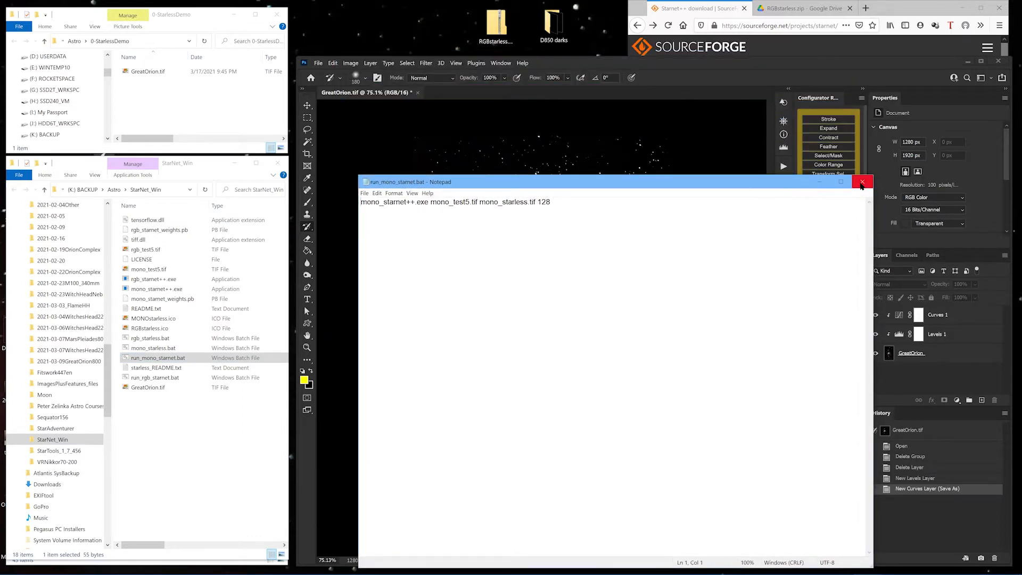
left_click(864, 183)
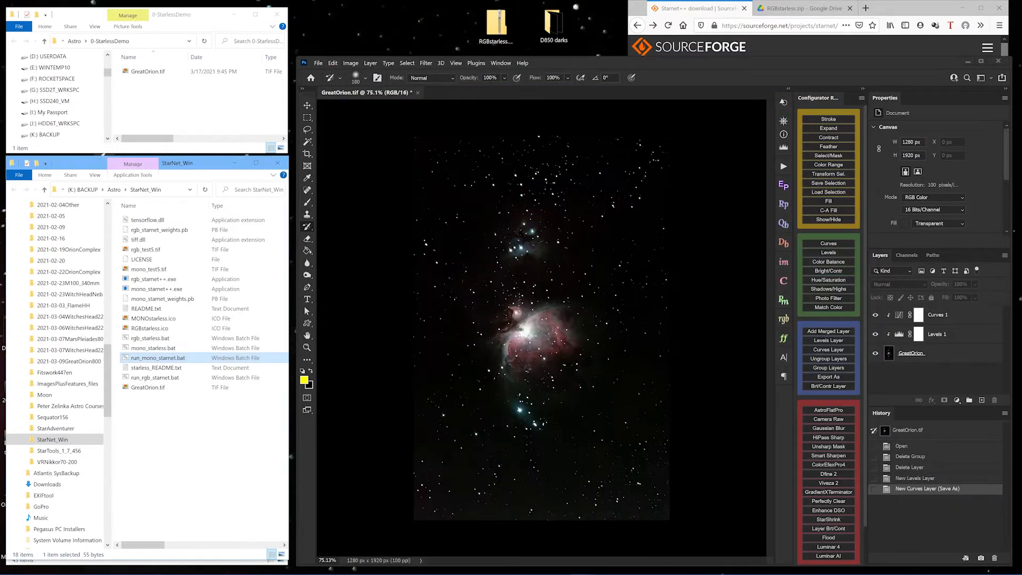
left_click(133, 381)
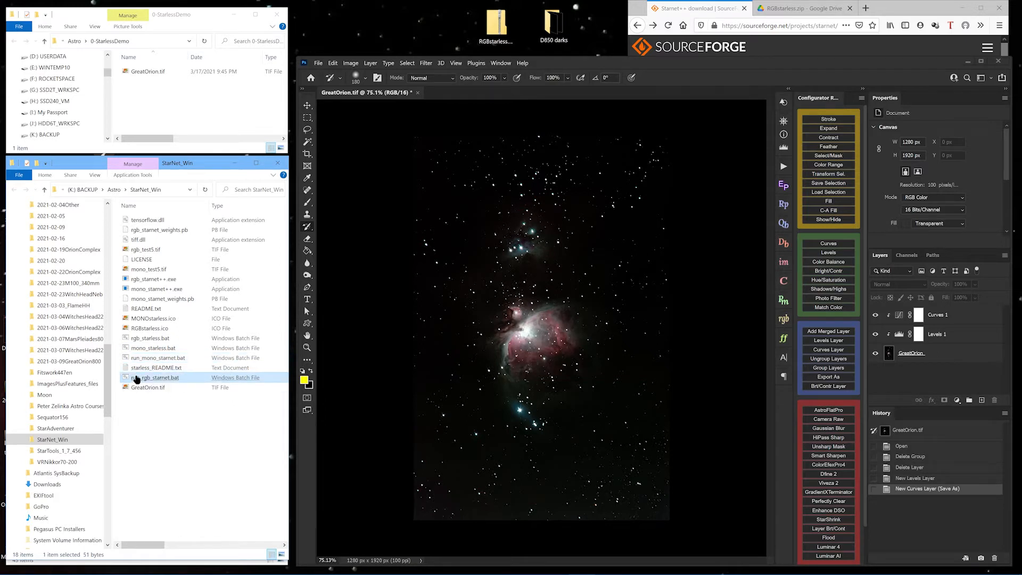
right_click(137, 378)
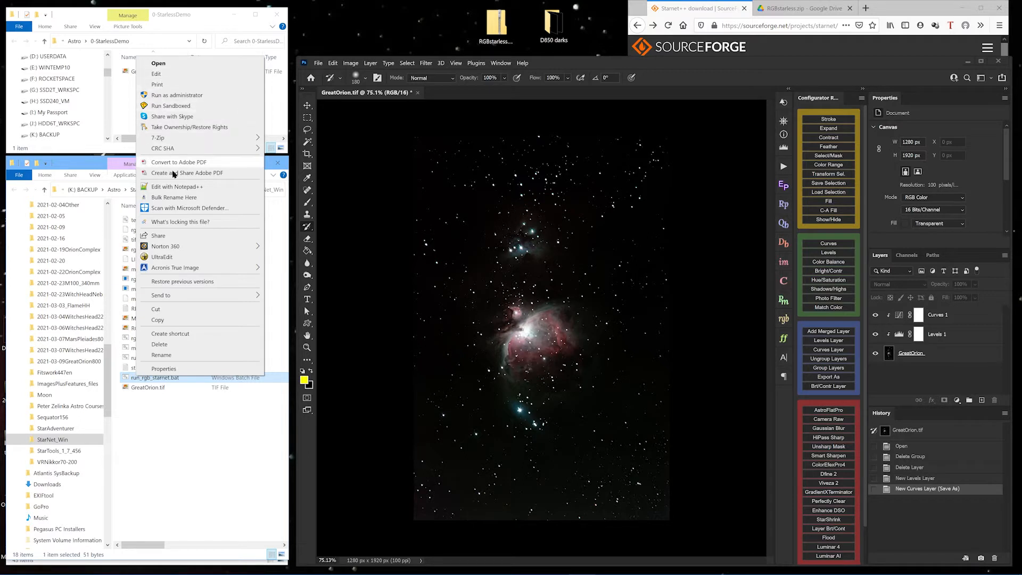
mouse_move(170, 297)
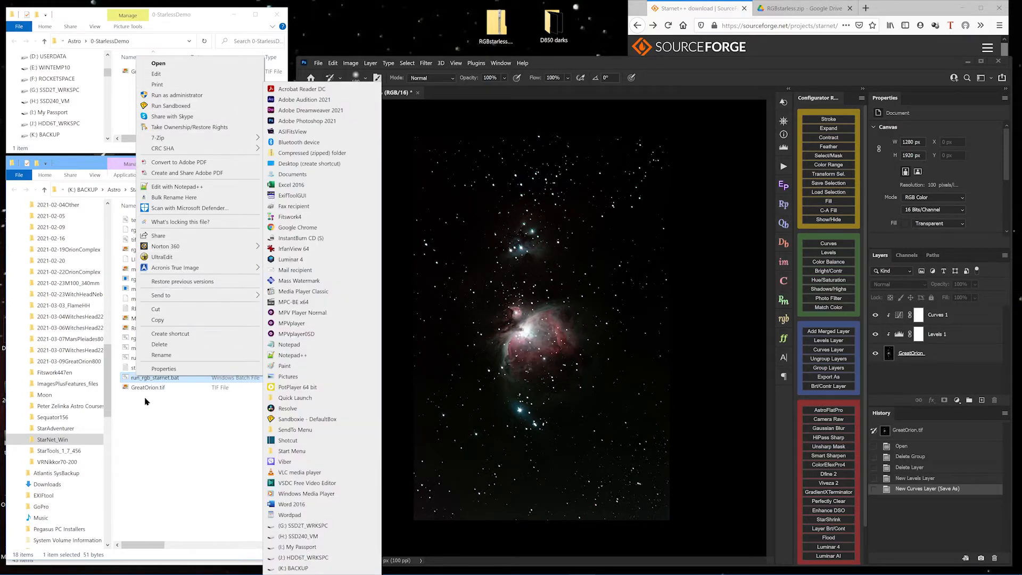
left_click(151, 456)
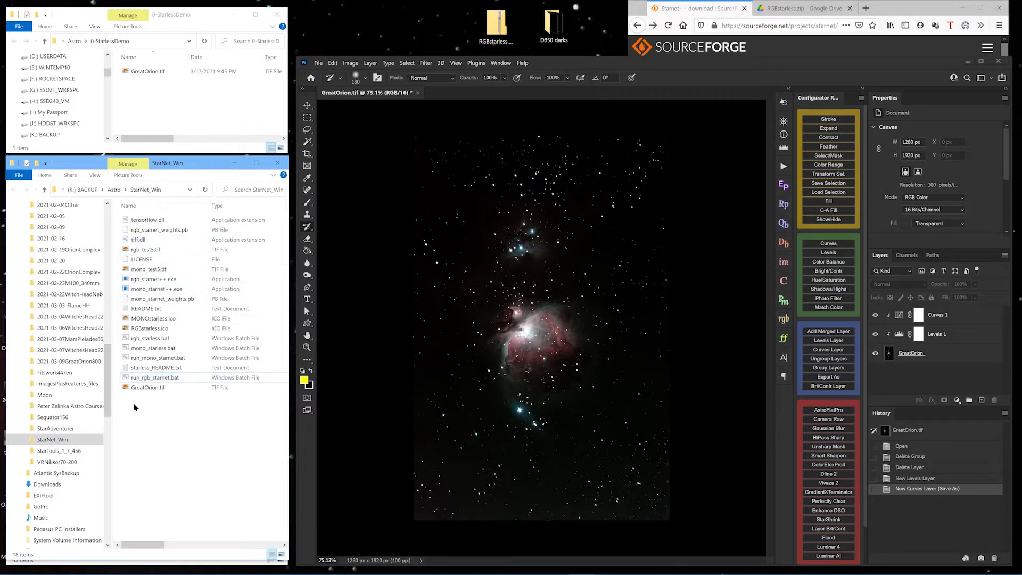
left_click_drag(139, 394, 207, 487)
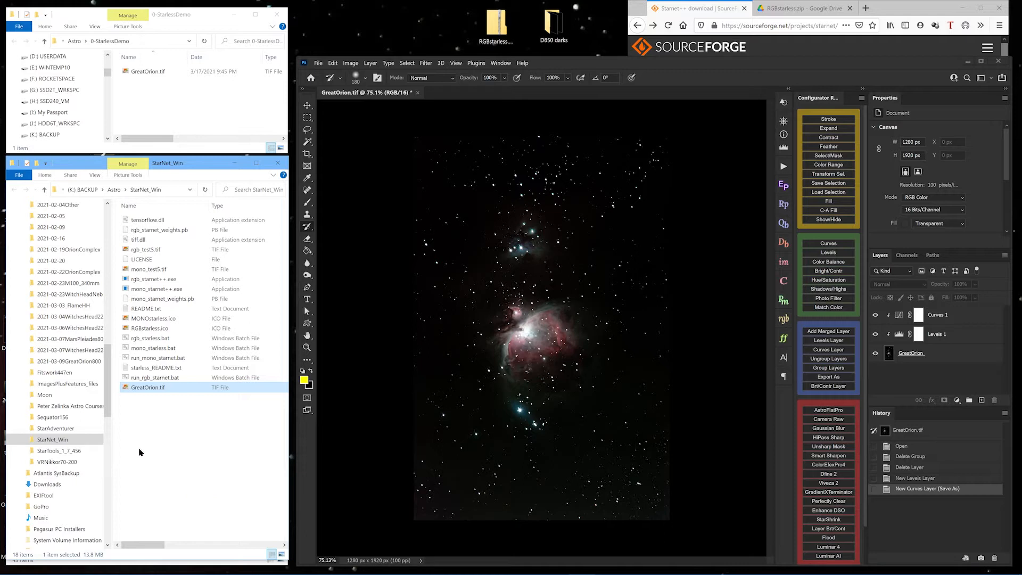
left_click(165, 380)
double_click(165, 380)
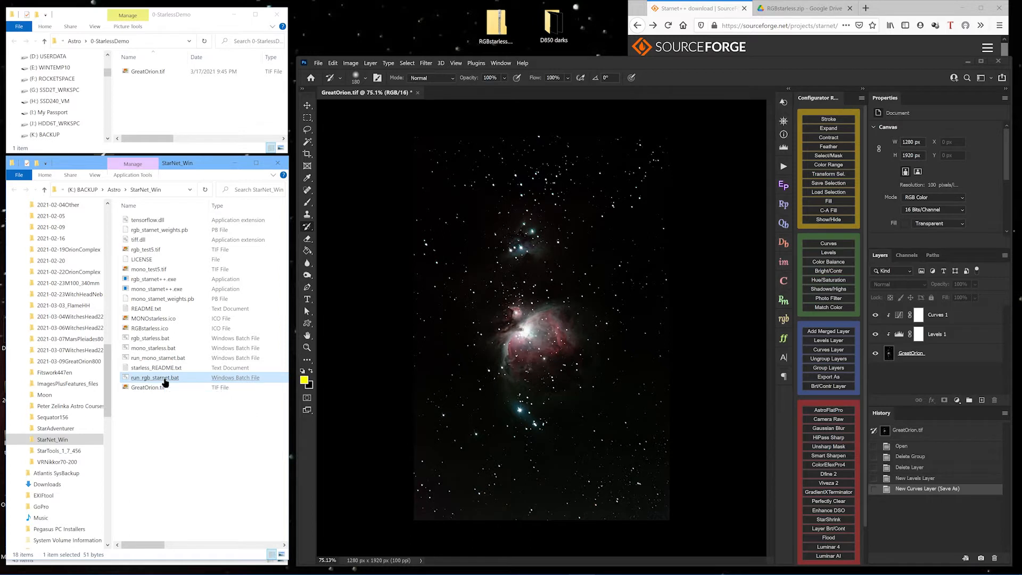
left_click(300, 89)
Step: Open run_rgb_starnet.bat for editing and check the input and output file names in its command line
right_click(150, 380)
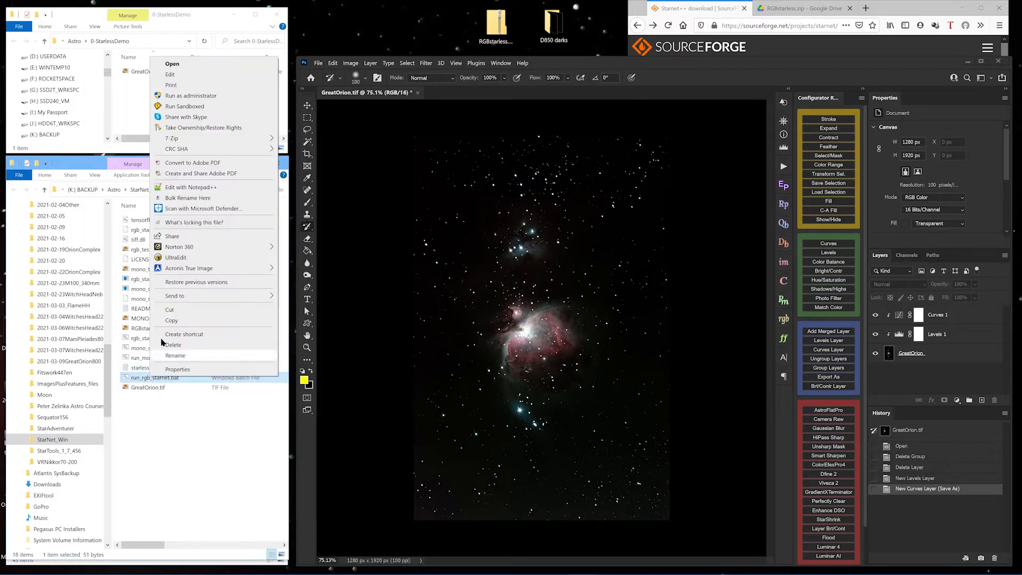
left_click(210, 80)
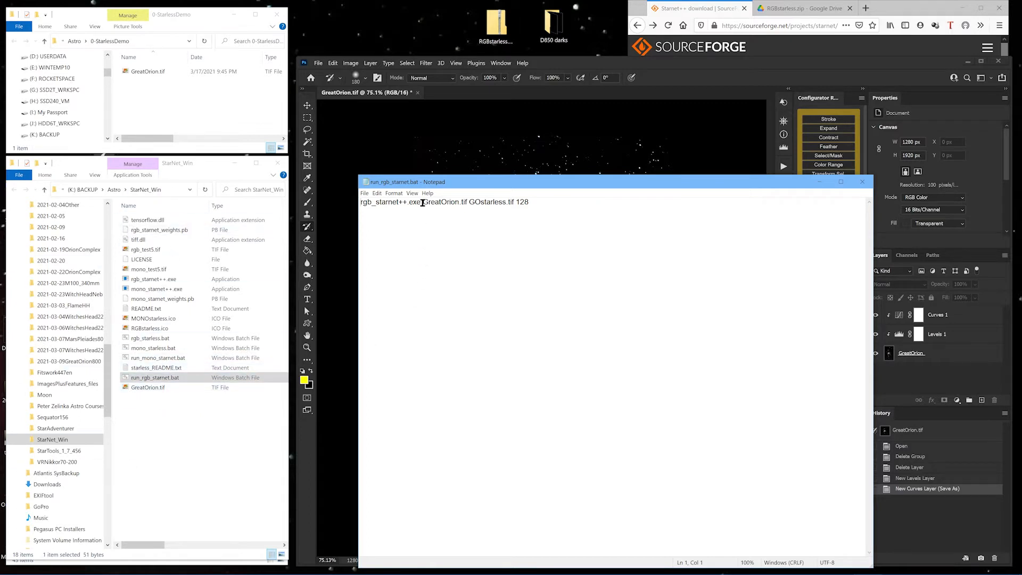
left_click_drag(423, 202, 467, 200)
left_click(411, 344)
left_click_drag(469, 201, 514, 201)
left_click(527, 356)
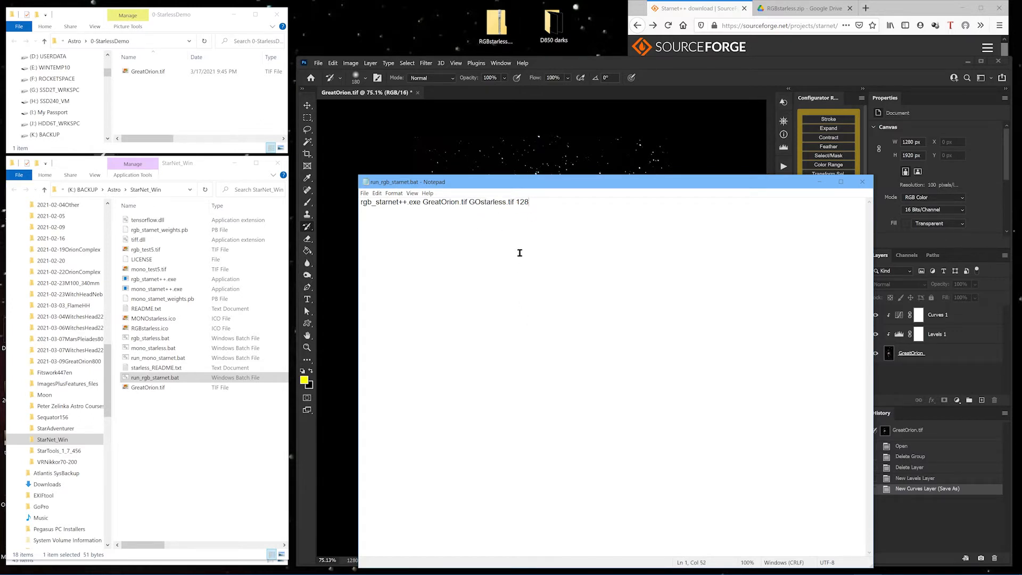
Step: Set the final parameter of the command in run_rgb_starnet.bat to 32, then save and close the file
double_click(520, 203)
key("BackSpace")
type("2")
key("BackSpace")
type("32")
left_click(860, 183)
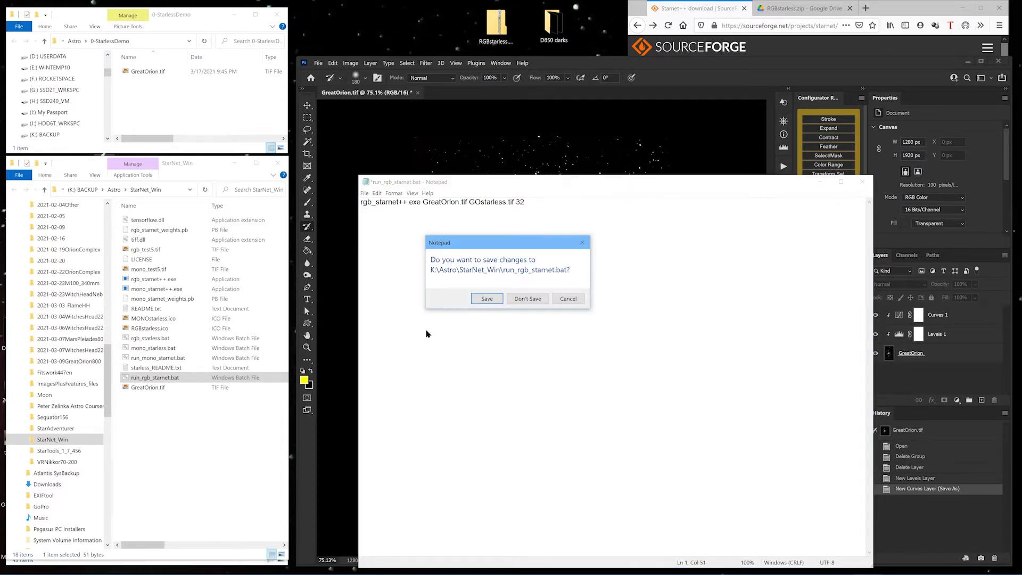
left_click(486, 297)
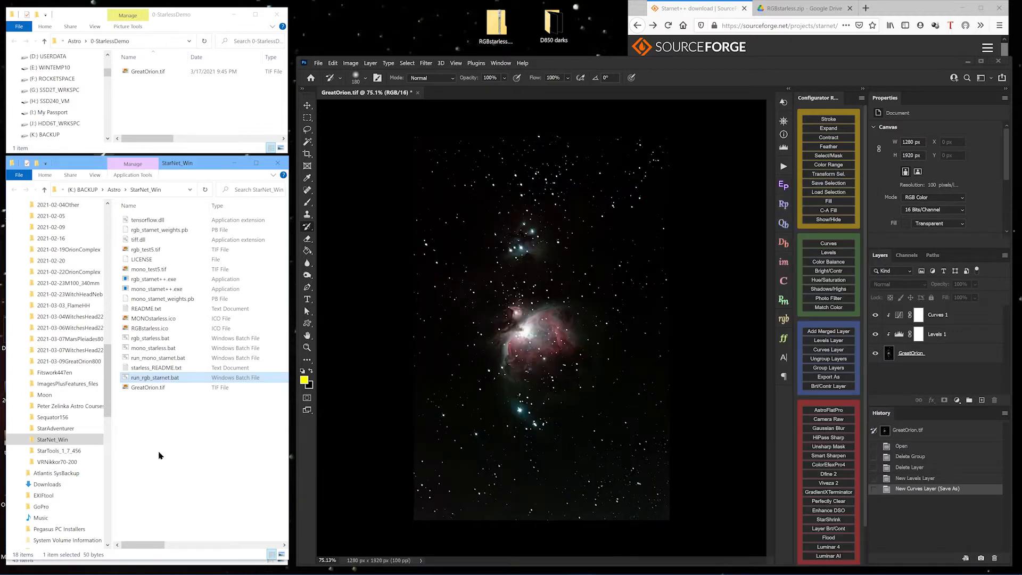
Step: Run run_rgb_starnet.bat on the Orion image and stop the processing before it finishes
double_click(144, 378)
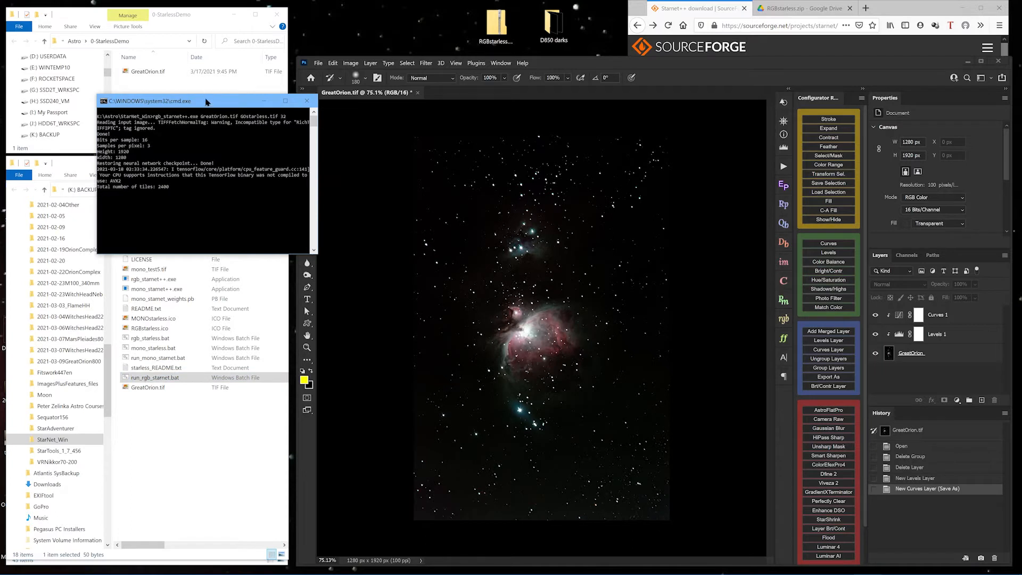
left_click_drag(206, 102, 559, 169)
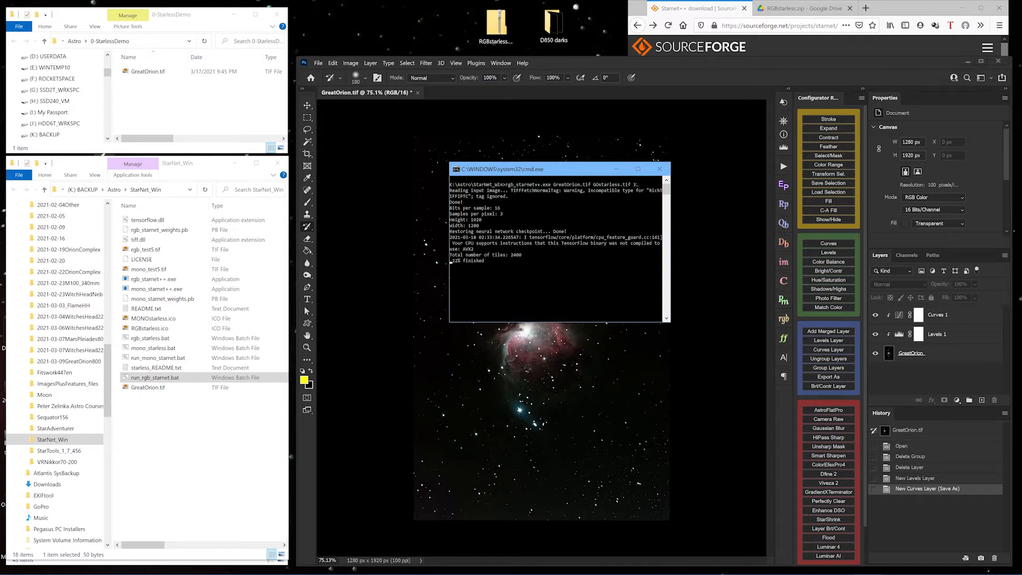
left_click(660, 169)
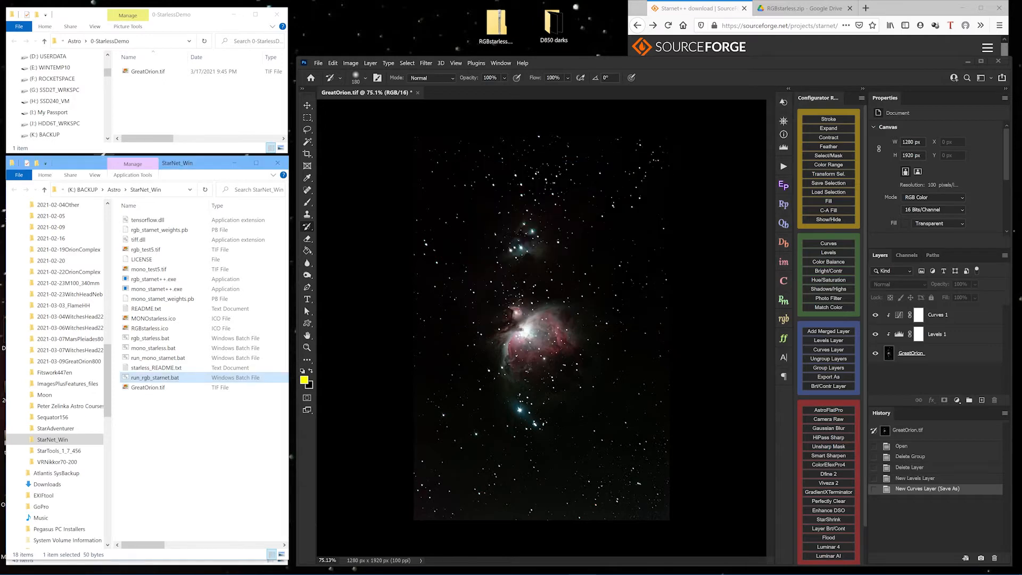
Step: Open a Command Prompt window and run cd with the copied folder path K:\Astro\StarNet_Win
left_click(465, 565)
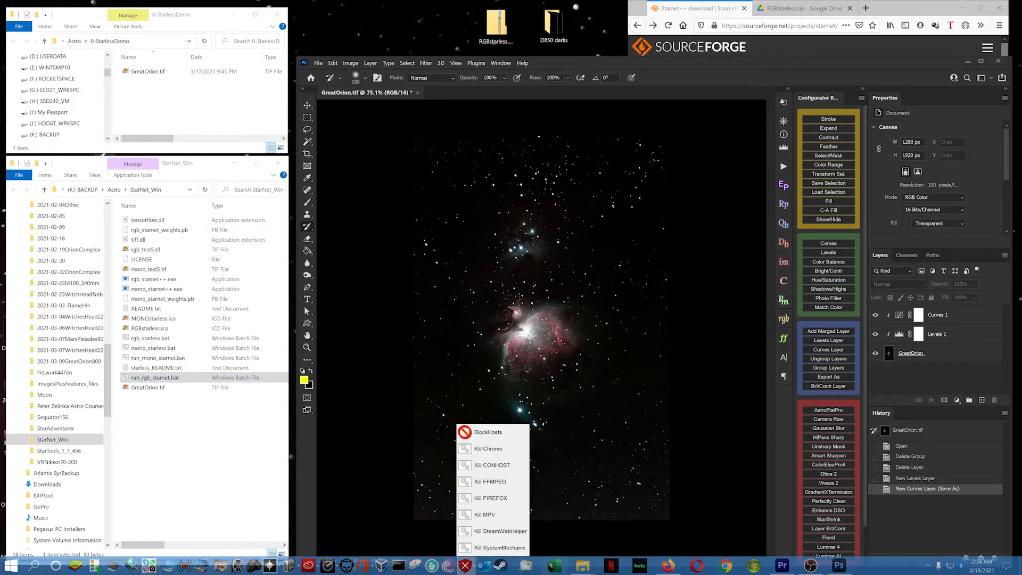
left_click(399, 565)
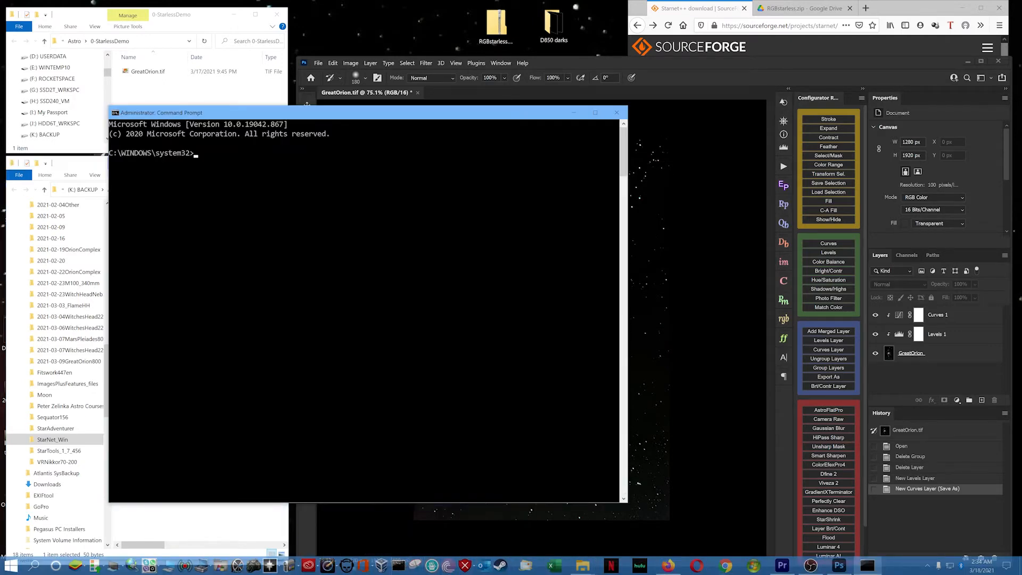
left_click_drag(321, 116, 547, 131)
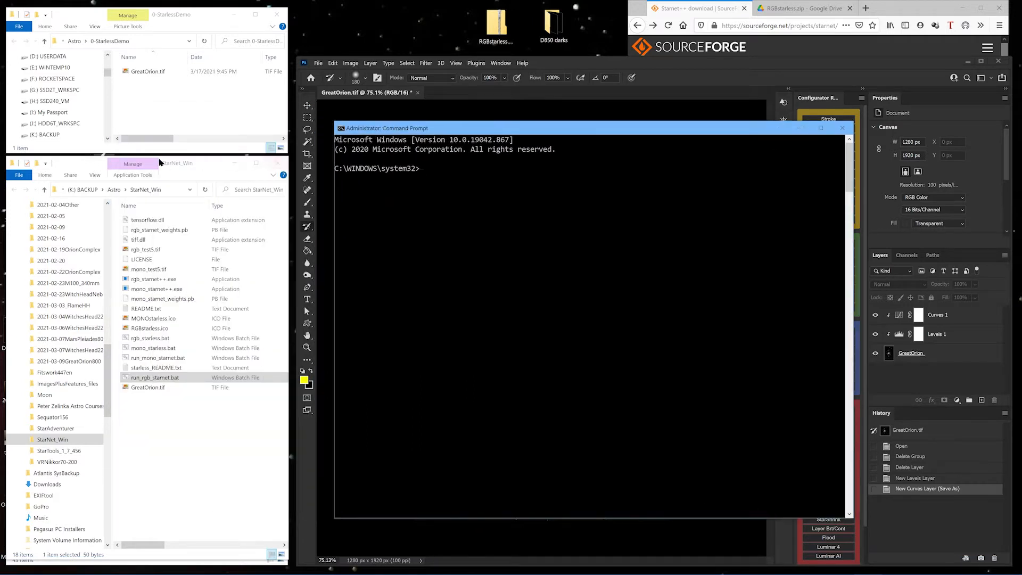
left_click(174, 190)
key("ctrl+c")
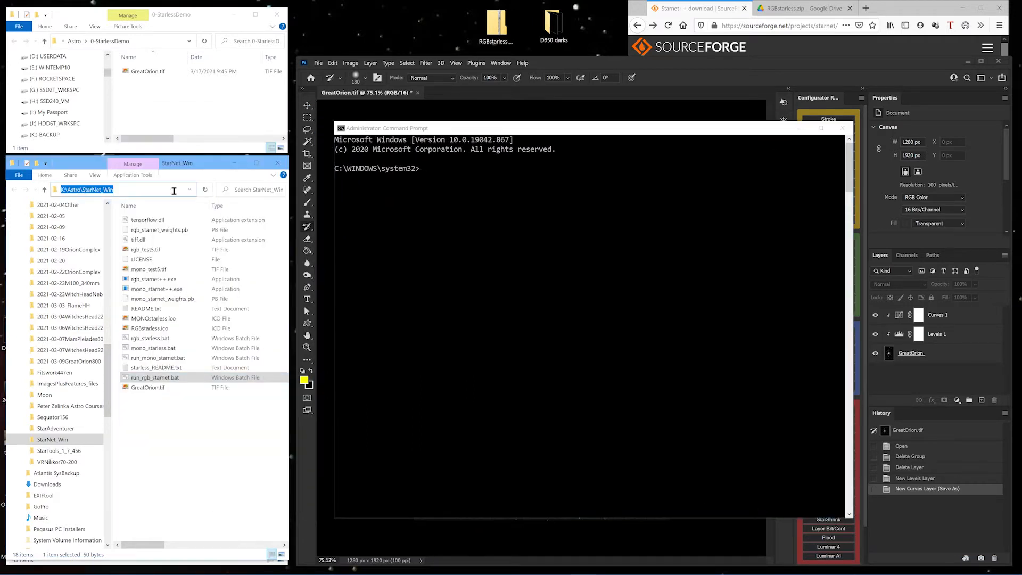
left_click(458, 208)
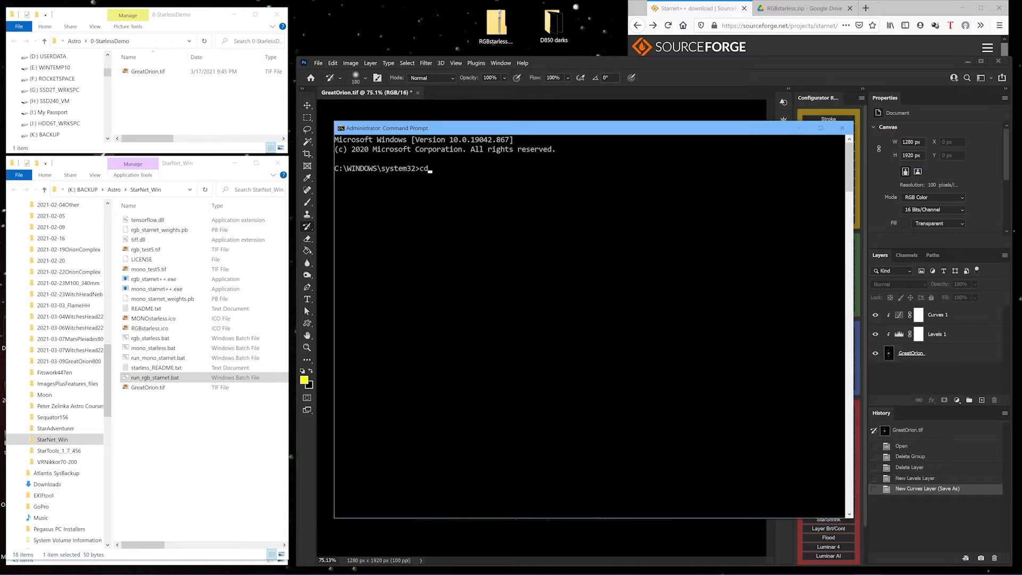
type("cd")
key("ctrl+v")
key("Return")
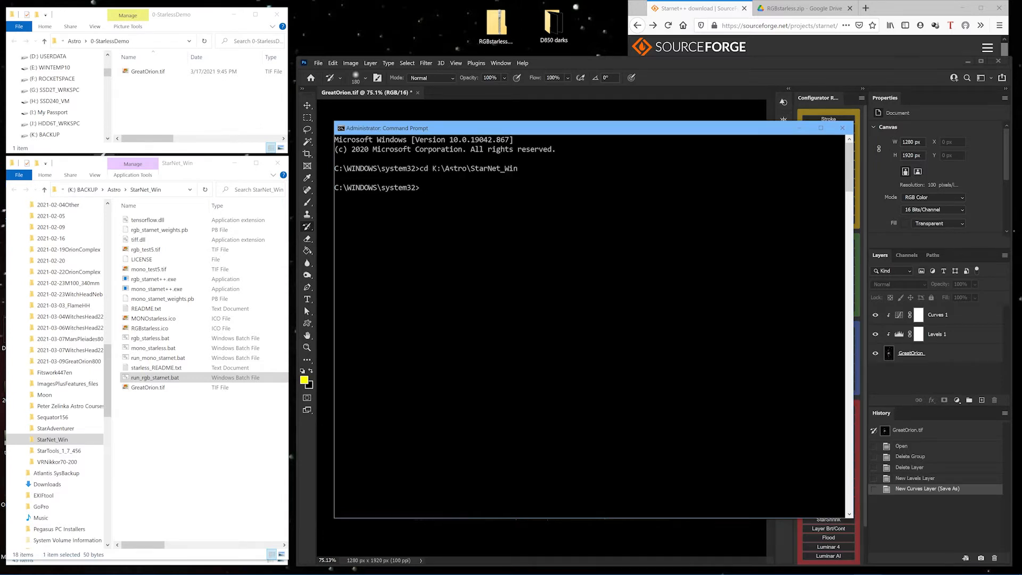
Step: Switch the Command Prompt to drive K: and list the contents of the StarNet_Win folder
type("k:")
key("Return")
type("dir")
key("Return")
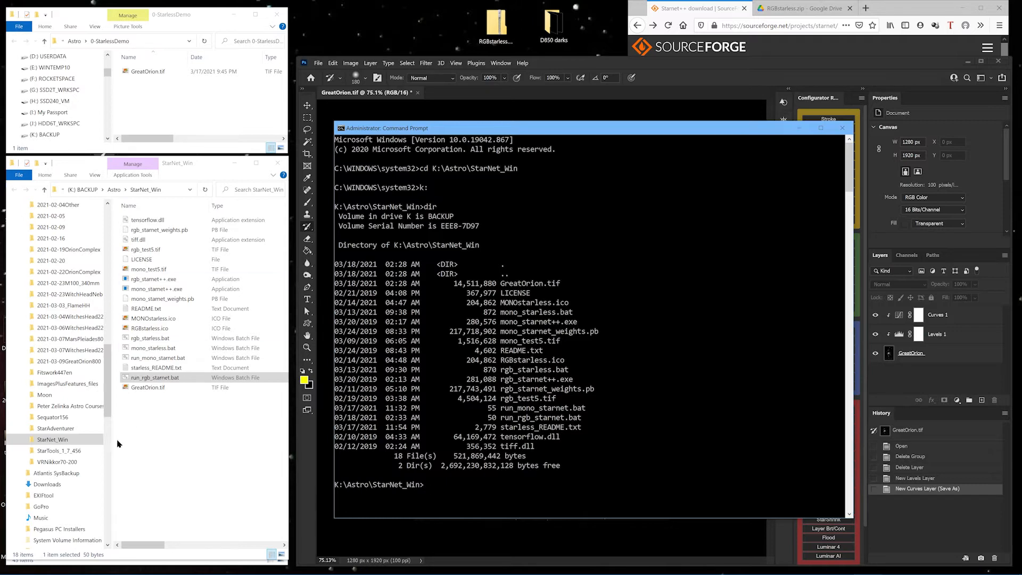
Step: Open run_rgb_starnet.bat for editing, copy its whole command line, and close the file without changes
left_click(160, 460)
left_click(158, 376)
right_click(157, 377)
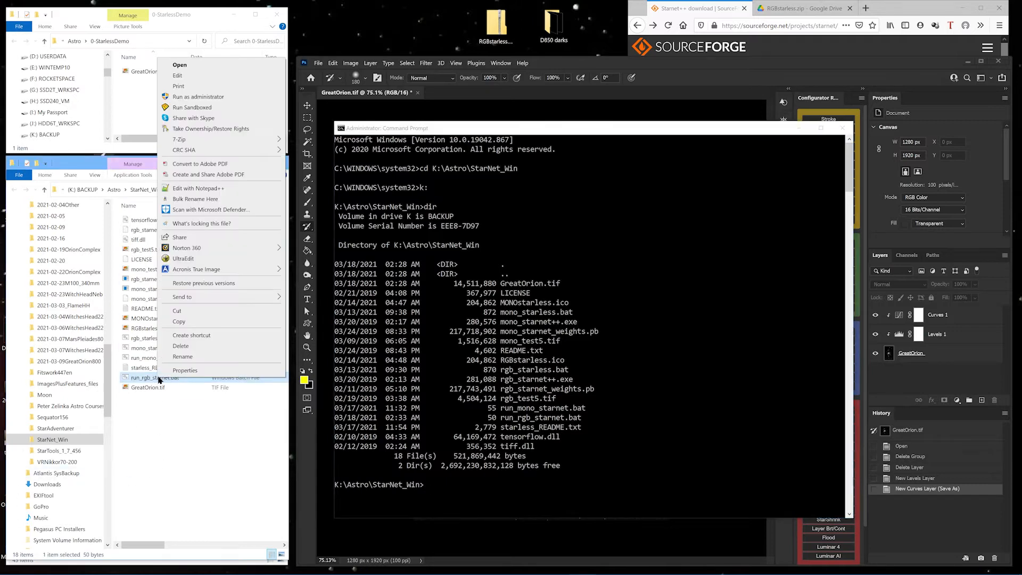
left_click(179, 76)
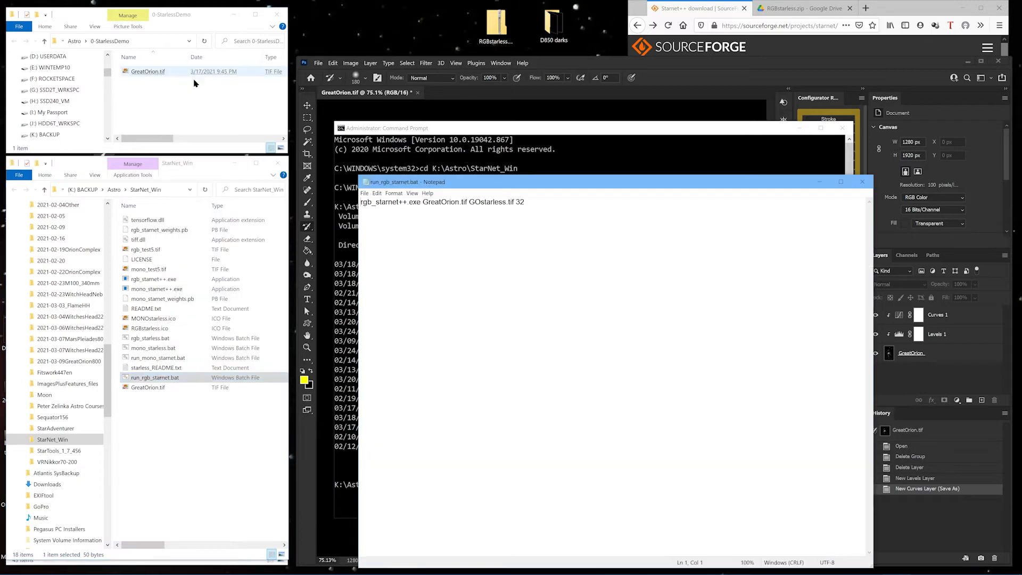
left_click_drag(556, 199, 279, 195)
right_click(393, 203)
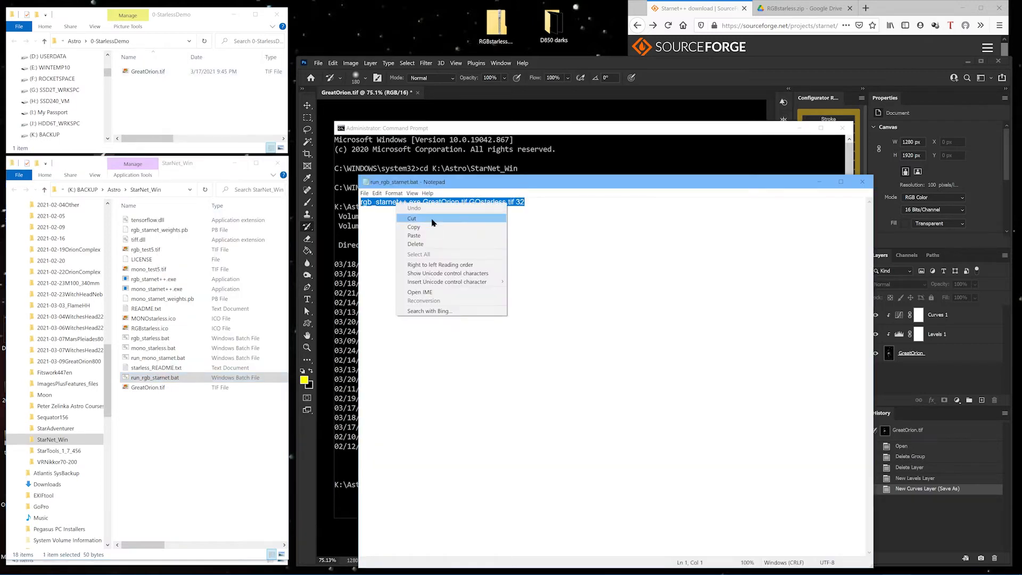
left_click(484, 227)
left_click(862, 181)
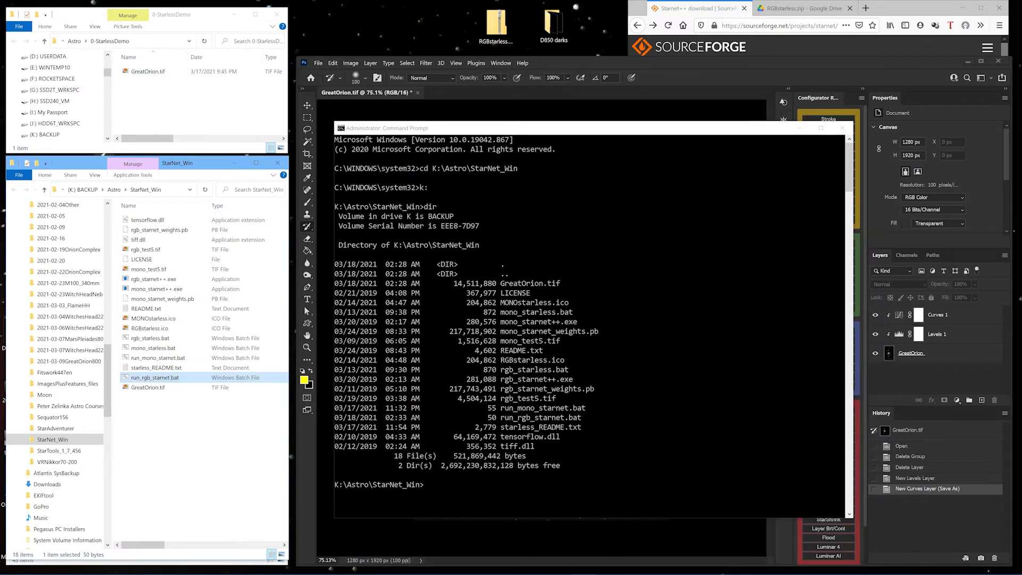
Step: Run rgb_starnet++.exe GreatOrion.tif GOstarless.tif 256 in the Command Prompt and close the window once processing is done
left_click(612, 320)
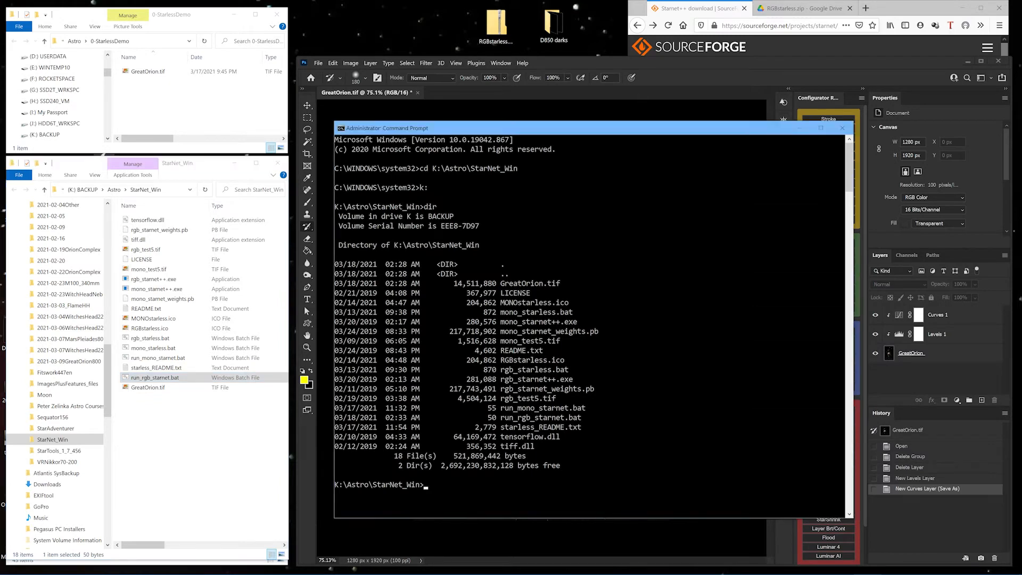
key("ctrl+v")
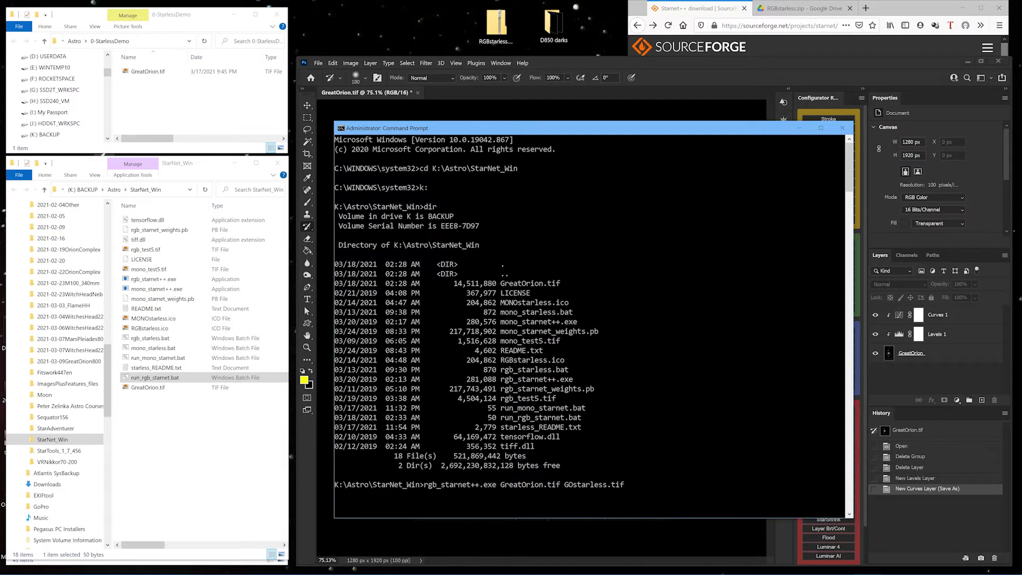
type("56")
key("Return")
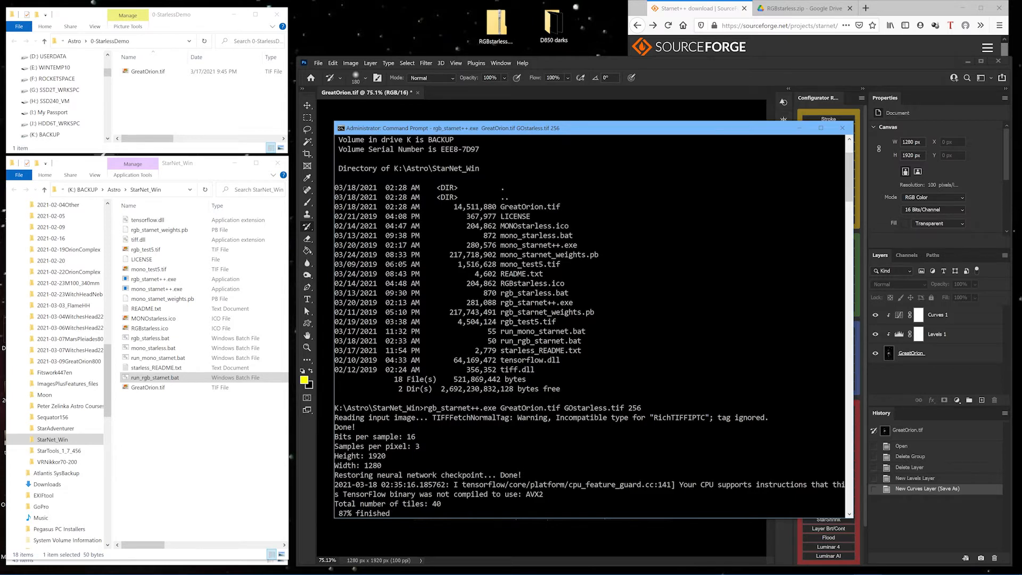
left_click(842, 128)
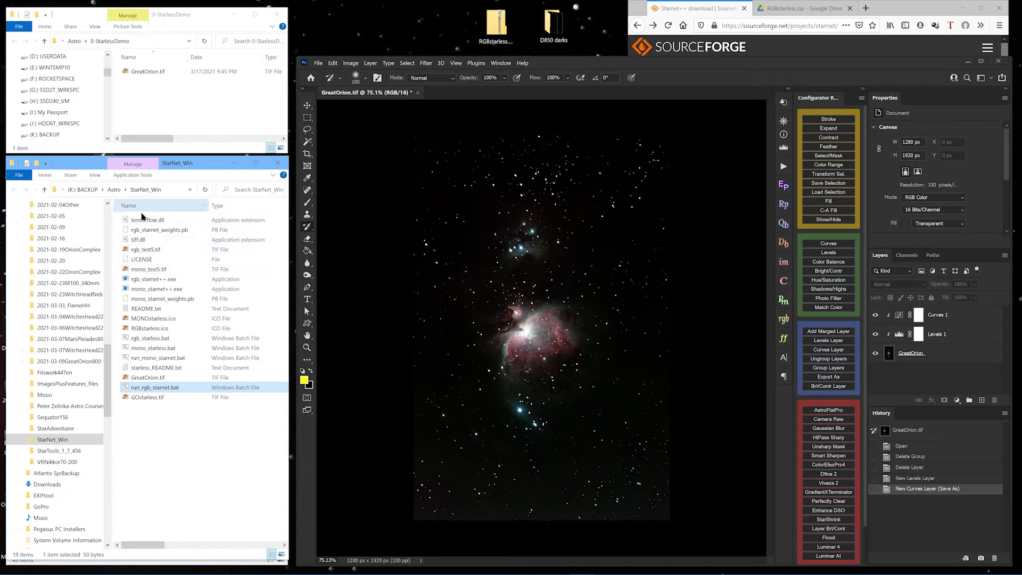
Step: Open GOstarless.tif in Photoshop and copy its image into GreatOrion.tif as a layer named Starless
left_click(149, 400)
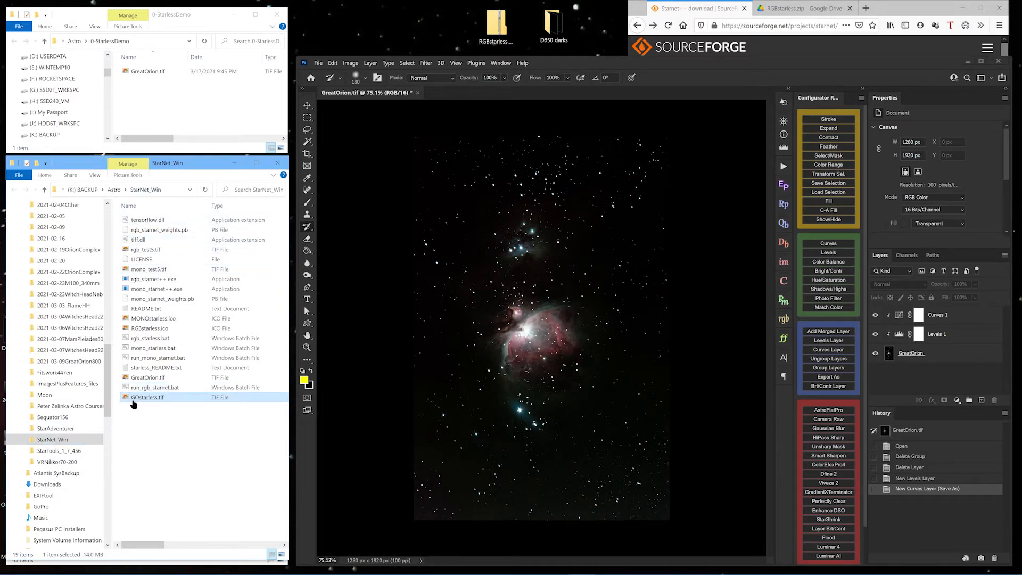
left_click_drag(133, 404, 536, 76)
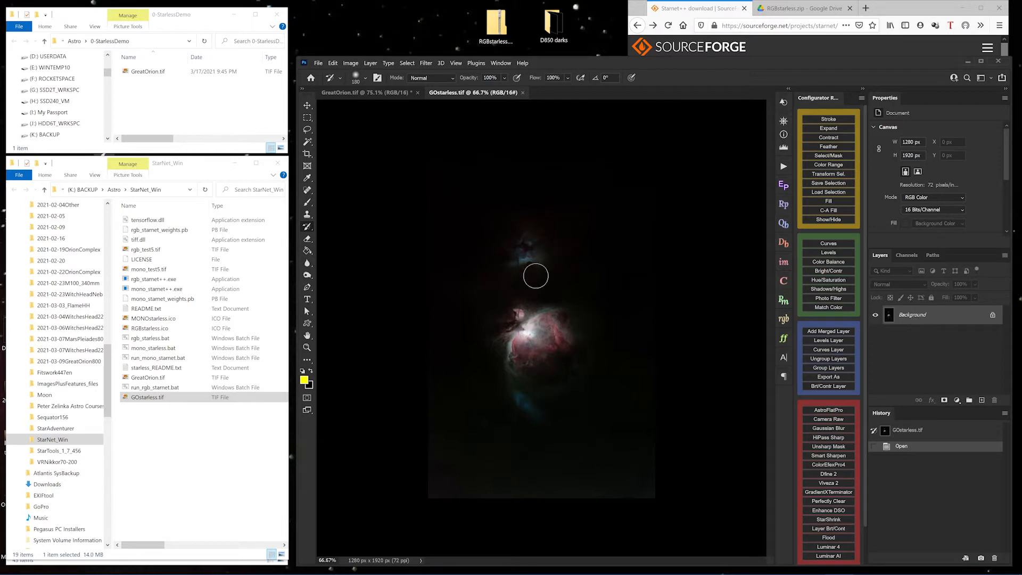
double_click(925, 317)
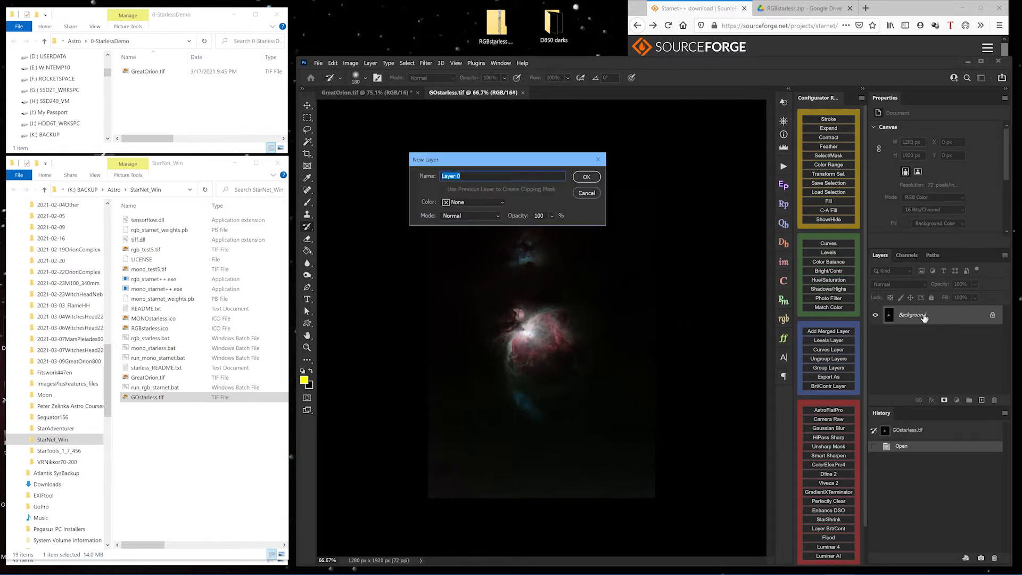
type("Starless")
key("Return")
left_click_drag(924, 317, 538, 332)
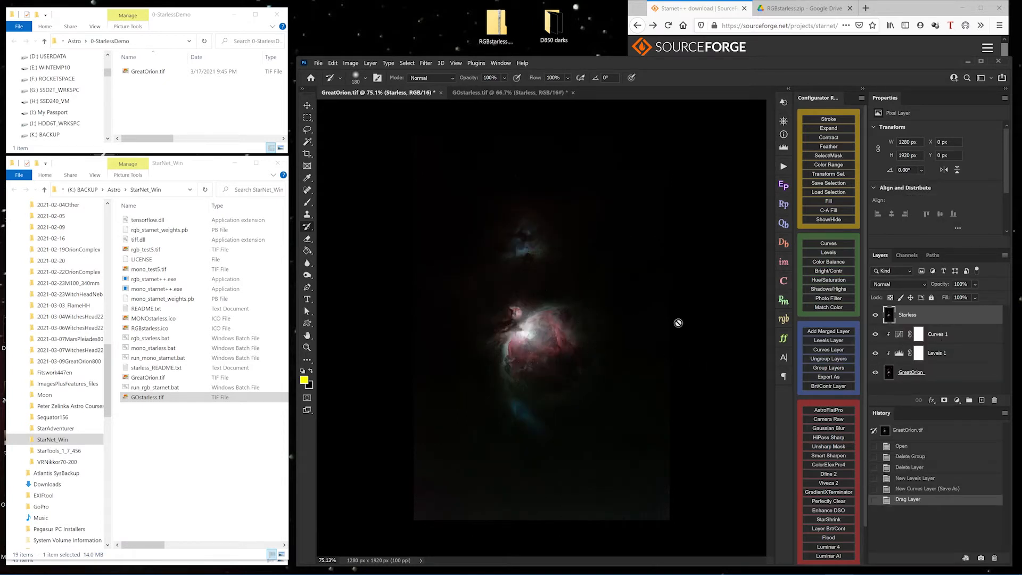
Step: Delete the Curves 1 and Levels 1 layers, and toggle the Starless layer's visibility to compare it with the original
left_click(967, 335)
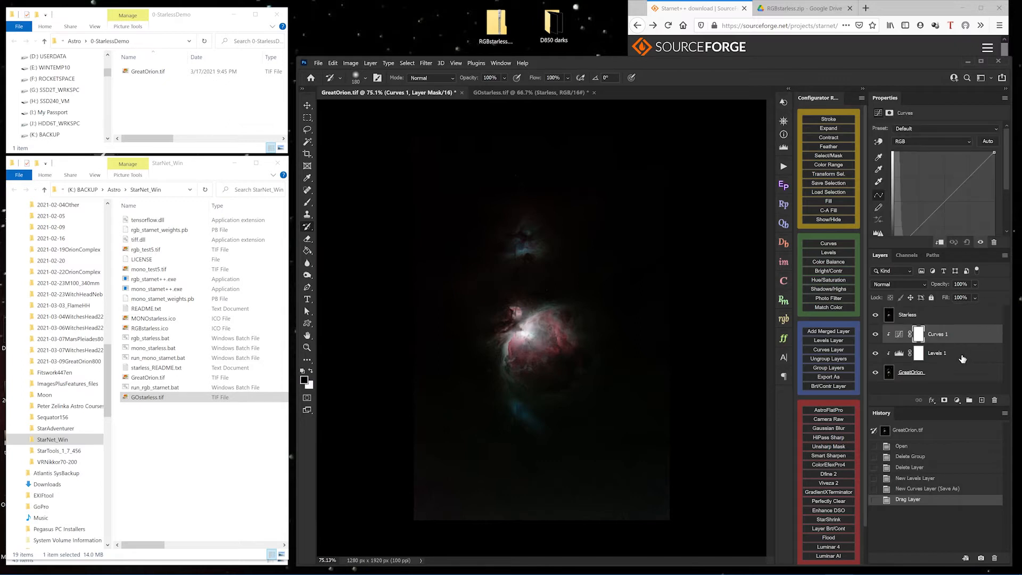
left_click(958, 353, "shift")
left_click_drag(958, 333, 995, 403)
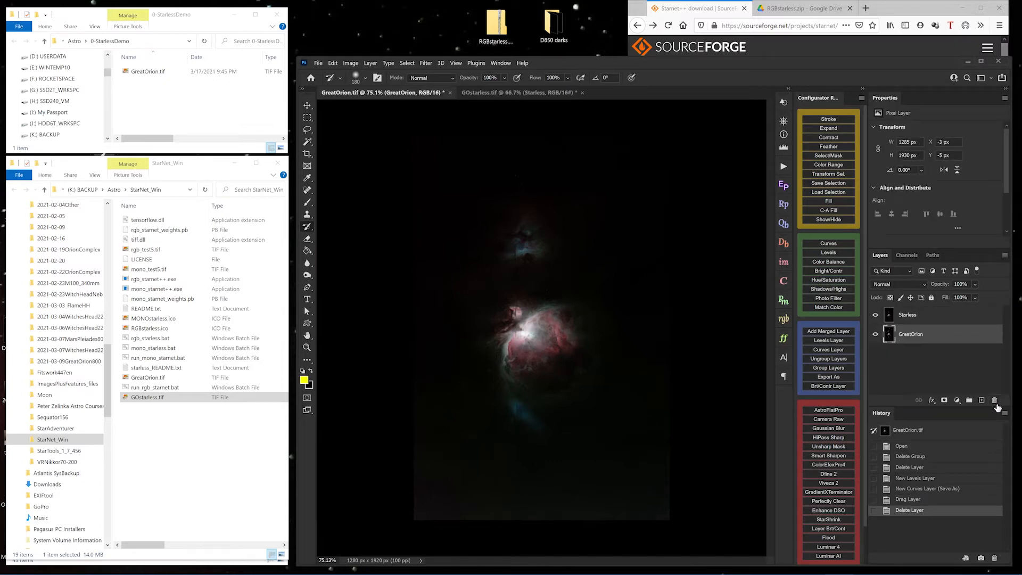
left_click(876, 315)
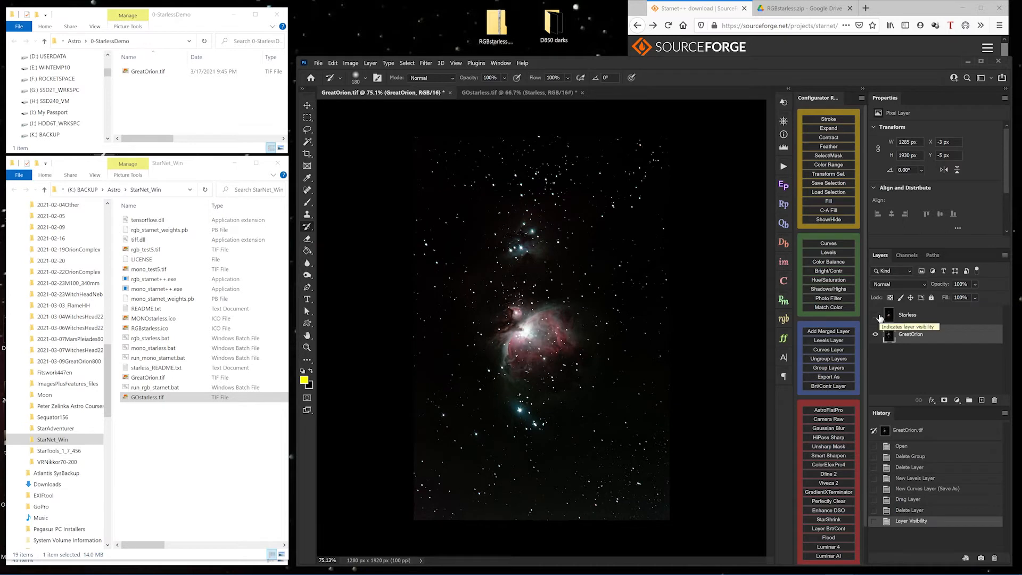
left_click(875, 315)
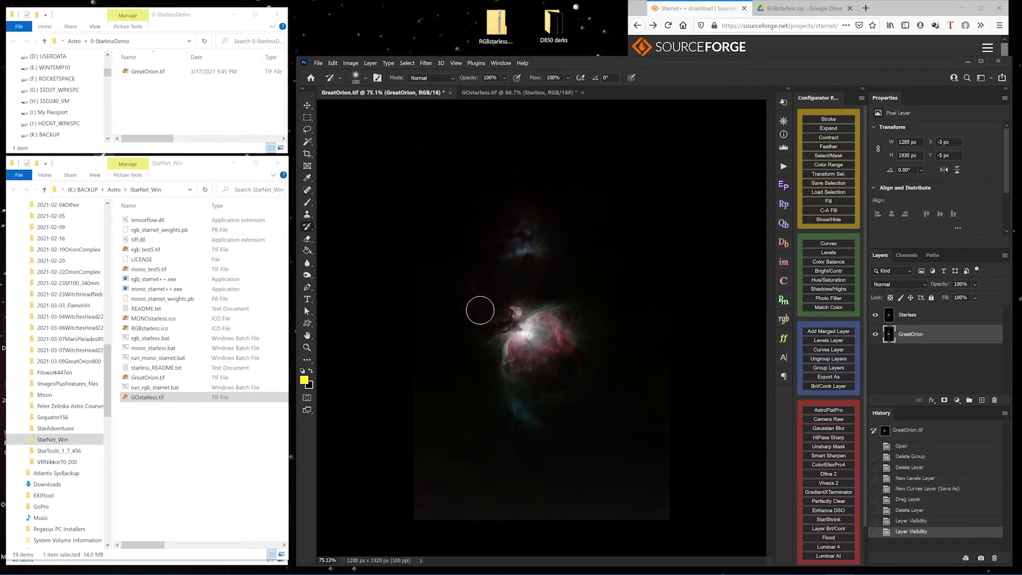
Step: Add a white layer mask to the Starless layer and brush black over the nebulae and surrounding sky to bring back stars
left_click(929, 319)
left_click(944, 400)
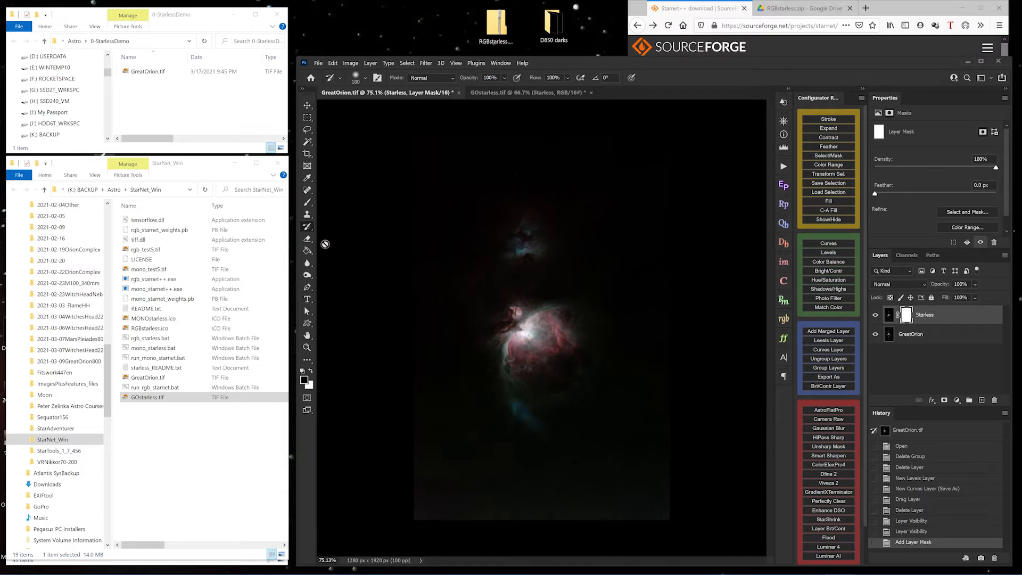
left_click(307, 203)
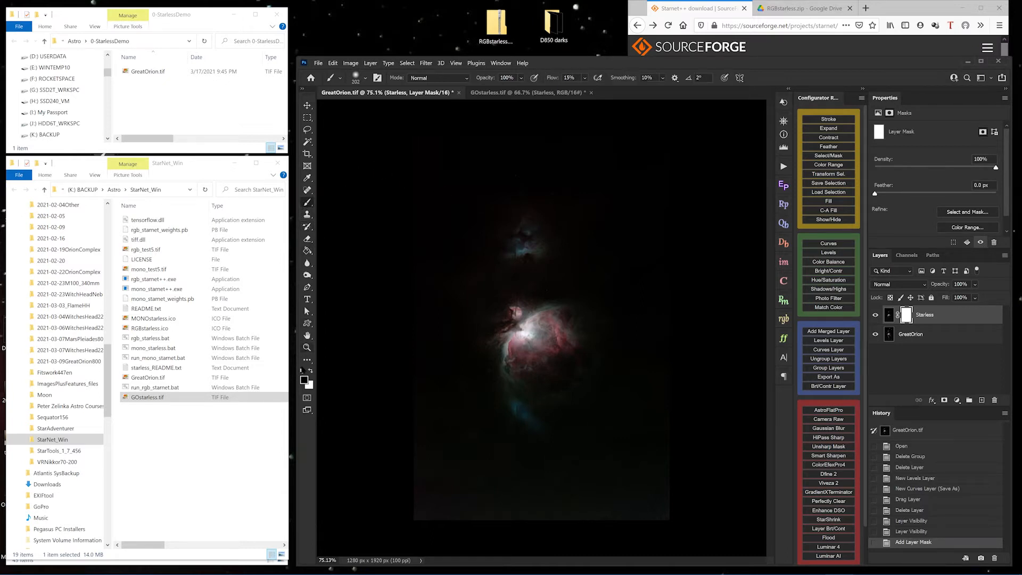
left_click(304, 380)
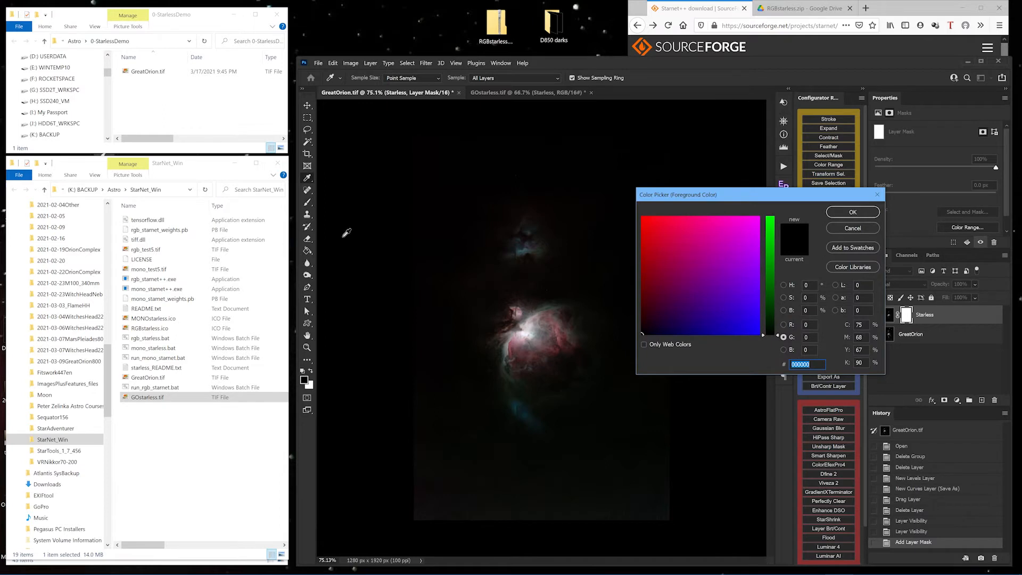
left_click(868, 218)
right_click(531, 184)
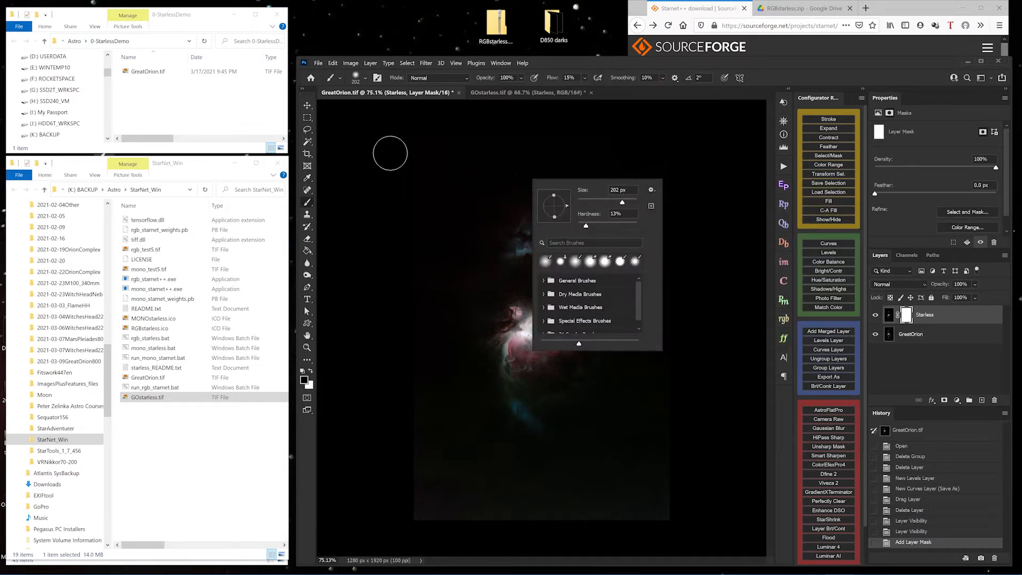
left_click(723, 90)
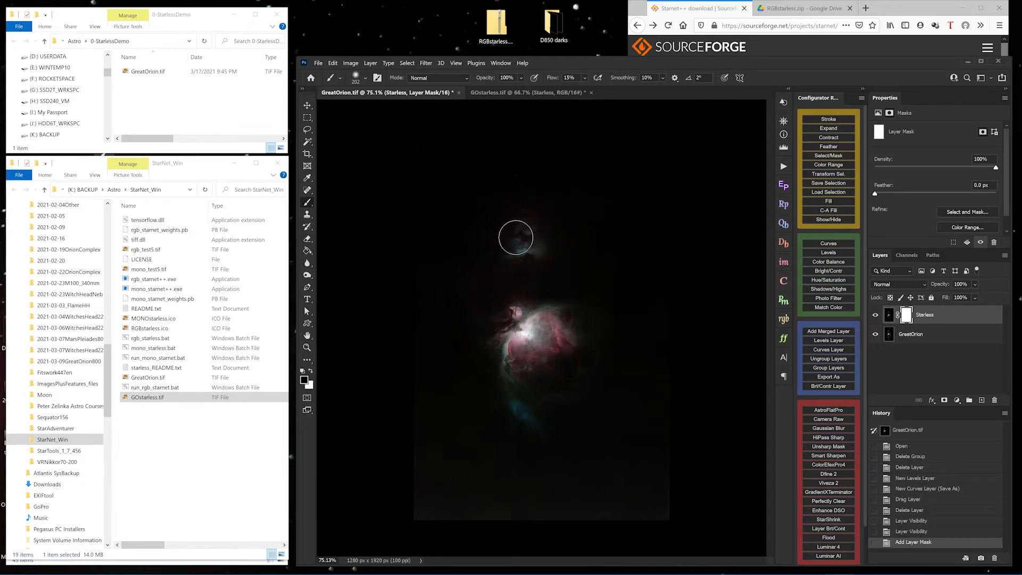
mouse_move(516, 238)
left_mouse_down()
mouse_move(547, 251)
mouse_move(509, 257)
mouse_move(526, 223)
mouse_move(523, 268)
mouse_move(542, 251)
left_mouse_up()
left_click(537, 255)
mouse_move(527, 406)
left_mouse_down()
mouse_move(575, 410)
mouse_move(619, 343)
mouse_move(607, 306)
mouse_move(557, 287)
mouse_move(520, 288)
mouse_move(489, 325)
mouse_move(487, 377)
mouse_move(519, 420)
mouse_move(497, 395)
mouse_move(494, 336)
mouse_move(471, 364)
mouse_move(496, 307)
mouse_move(573, 293)
mouse_move(633, 336)
mouse_move(565, 427)
mouse_move(486, 368)
mouse_move(486, 241)
left_mouse_up()
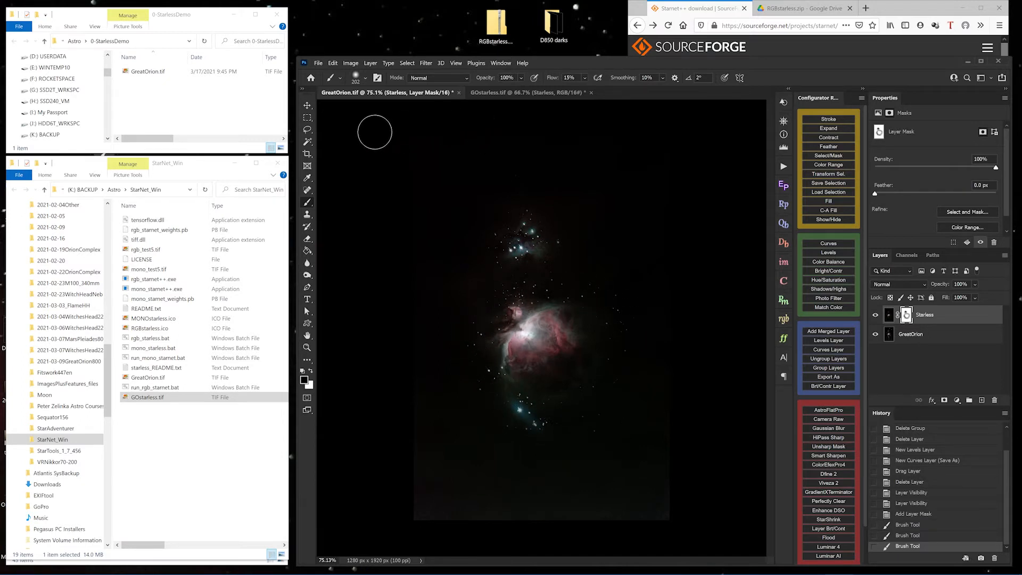
mouse_move(374, 132)
left_mouse_down()
mouse_move(487, 122)
mouse_move(516, 143)
mouse_move(395, 157)
mouse_move(522, 119)
mouse_move(633, 137)
mouse_move(669, 199)
mouse_move(633, 197)
mouse_move(545, 148)
mouse_move(440, 249)
mouse_move(399, 258)
mouse_move(415, 208)
mouse_move(533, 147)
mouse_move(702, 313)
mouse_move(620, 315)
mouse_move(625, 214)
mouse_move(670, 346)
left_mouse_up()
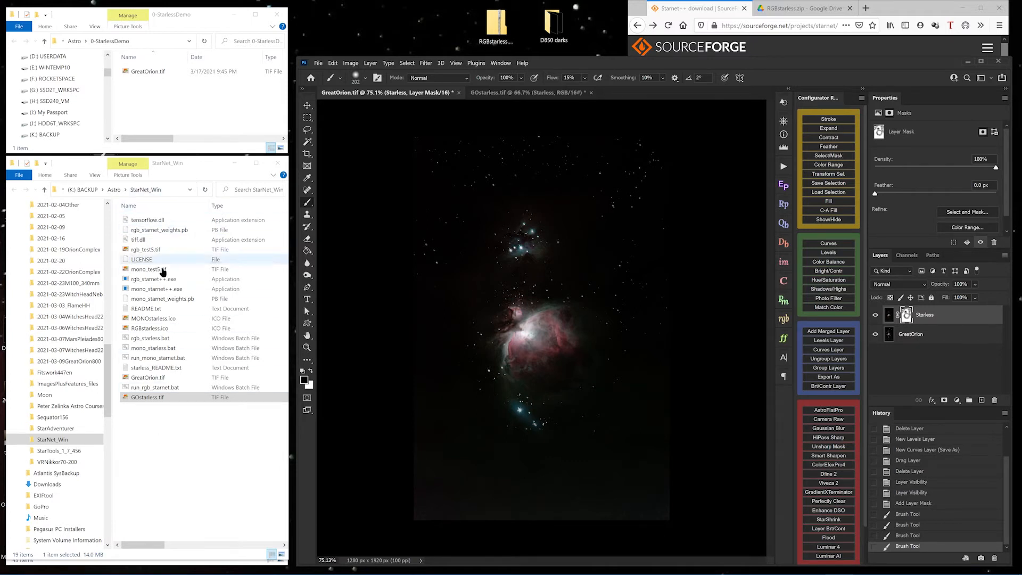
Step: Close the GOstarless.tif document in Photoshop without saving its changes
left_click(177, 435)
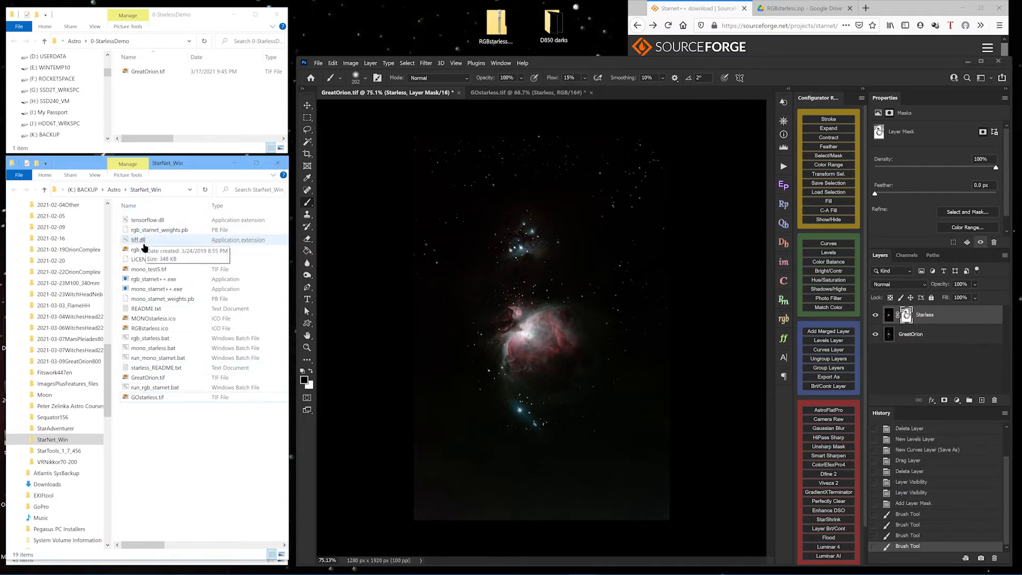
left_click(144, 380)
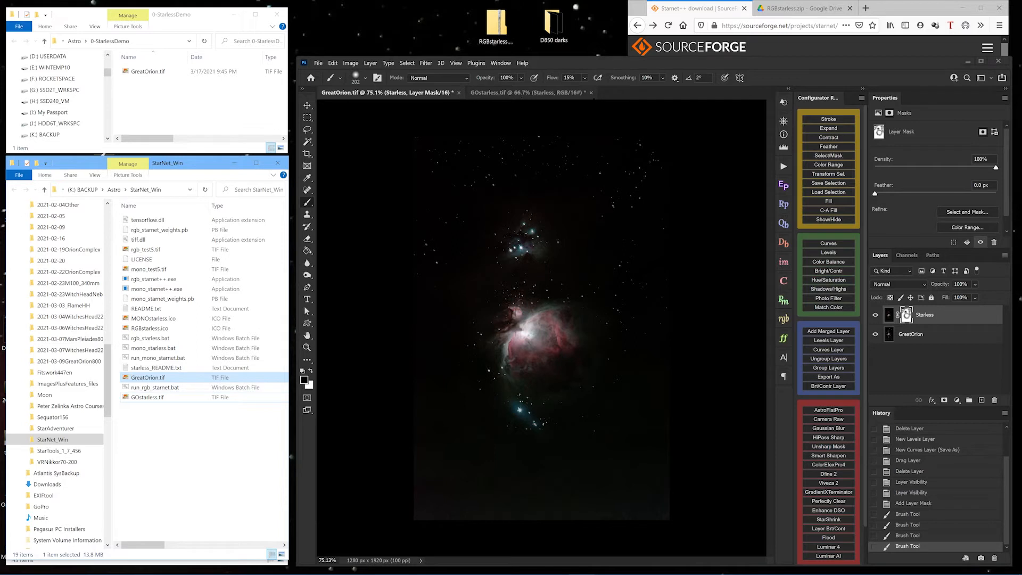
left_click(590, 93)
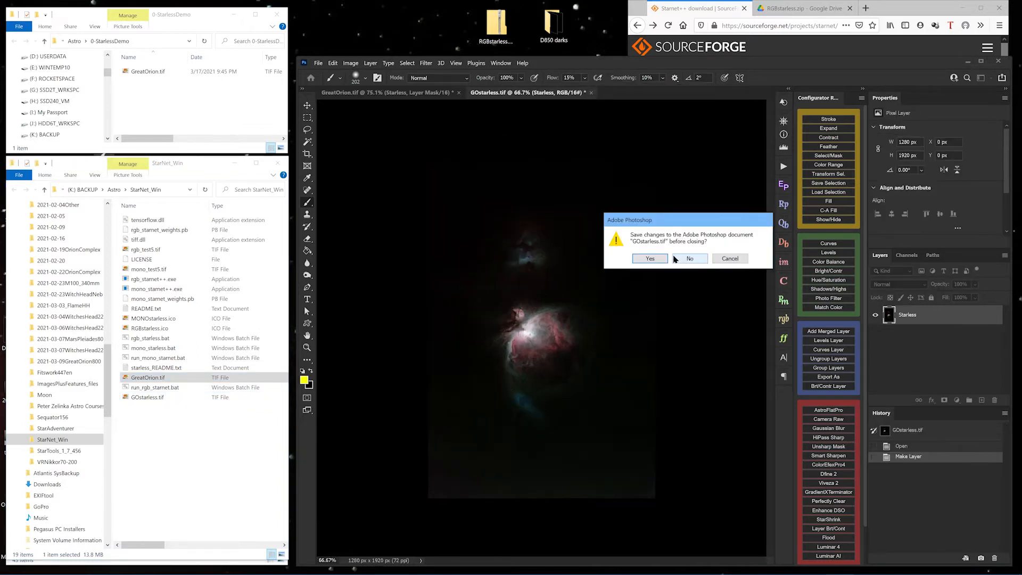
left_click(690, 260)
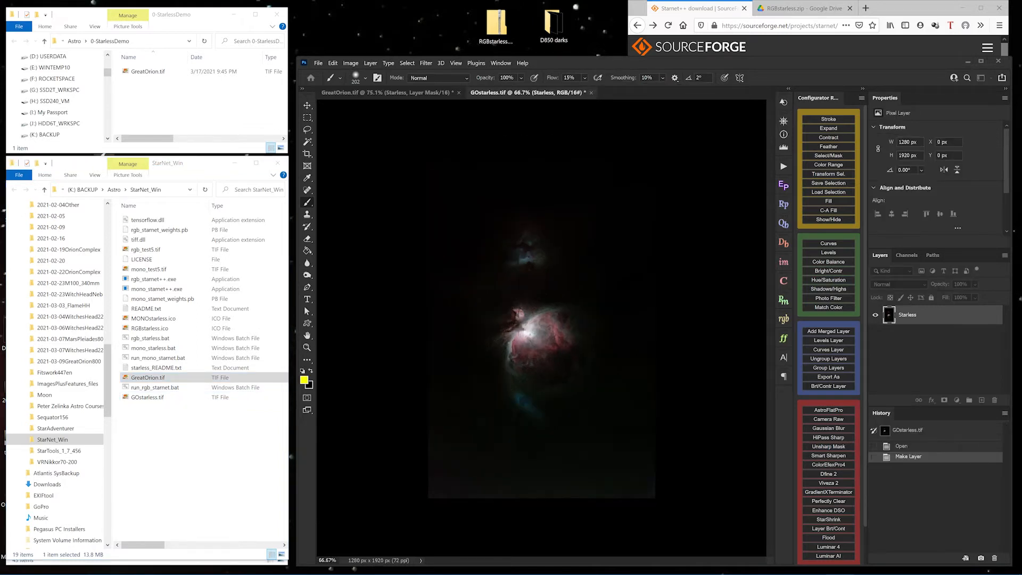
Step: Delete GreatOrion.tif and GOstarless.tif from the StarNet_Win folder
left_click(151, 399, "ctrl")
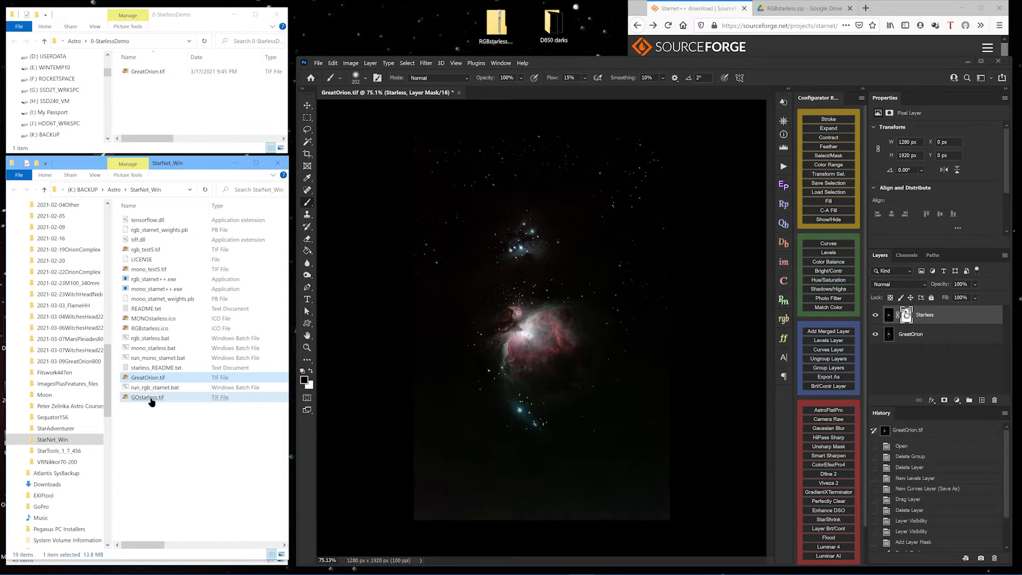
right_click(151, 400)
left_click(129, 421)
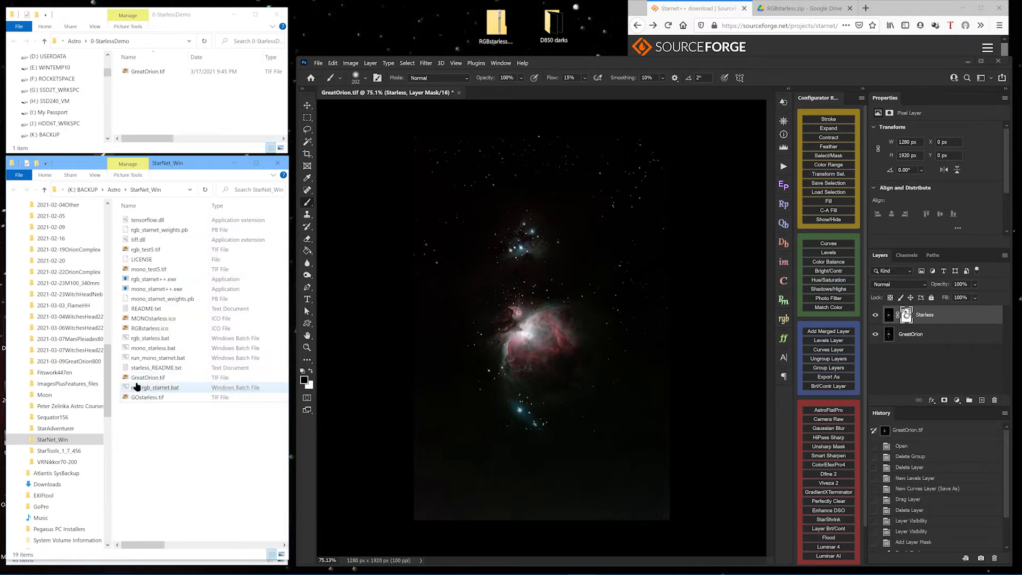
left_click(139, 378)
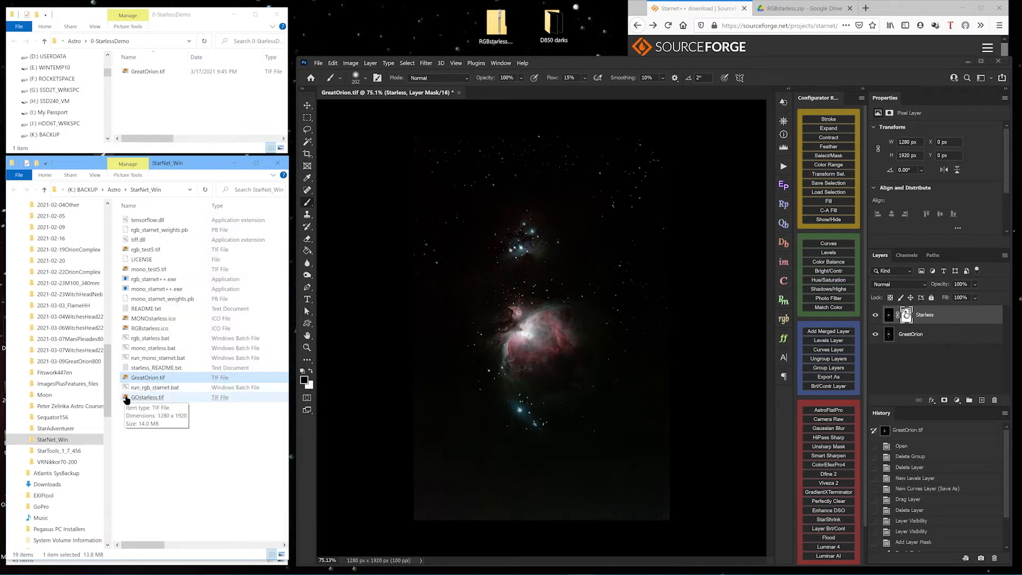
left_click(126, 400, "ctrl")
right_click(127, 399)
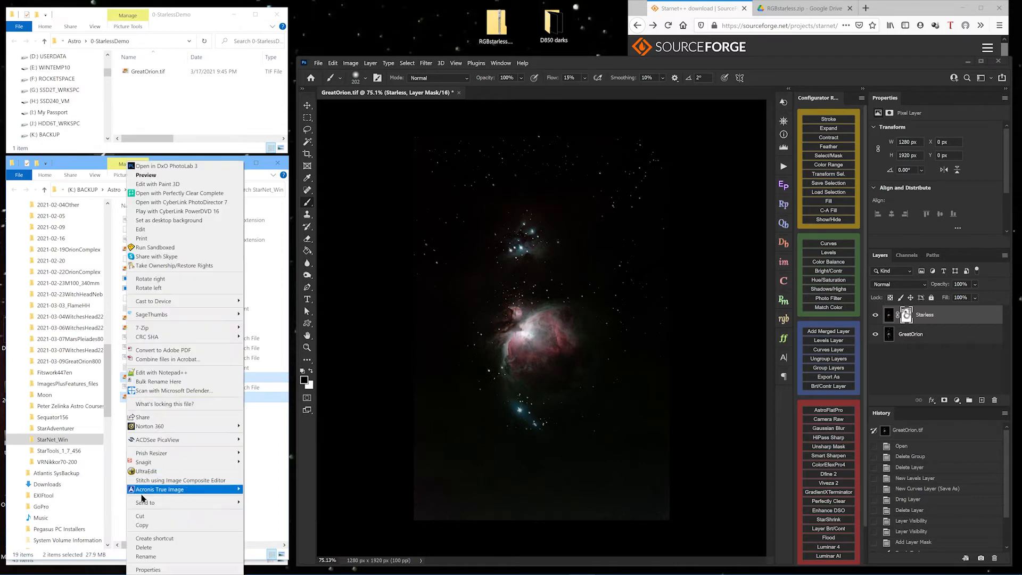
left_click(155, 548)
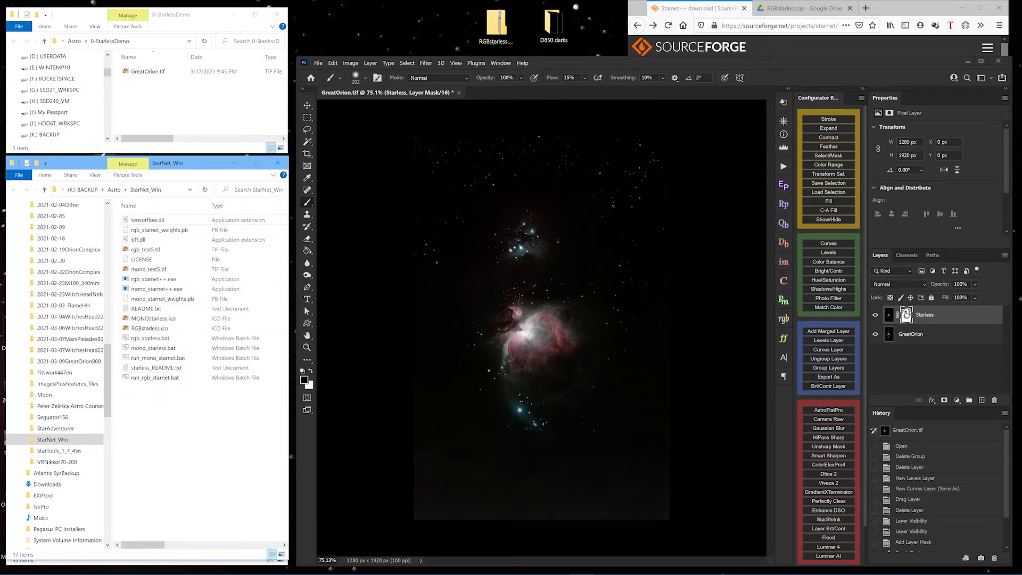
Step: Review the contents of RGBstarless.zip at tinyurl.com/RGBstarless in the browser, and put the browser window away
left_click(843, 3)
left_click(801, 8)
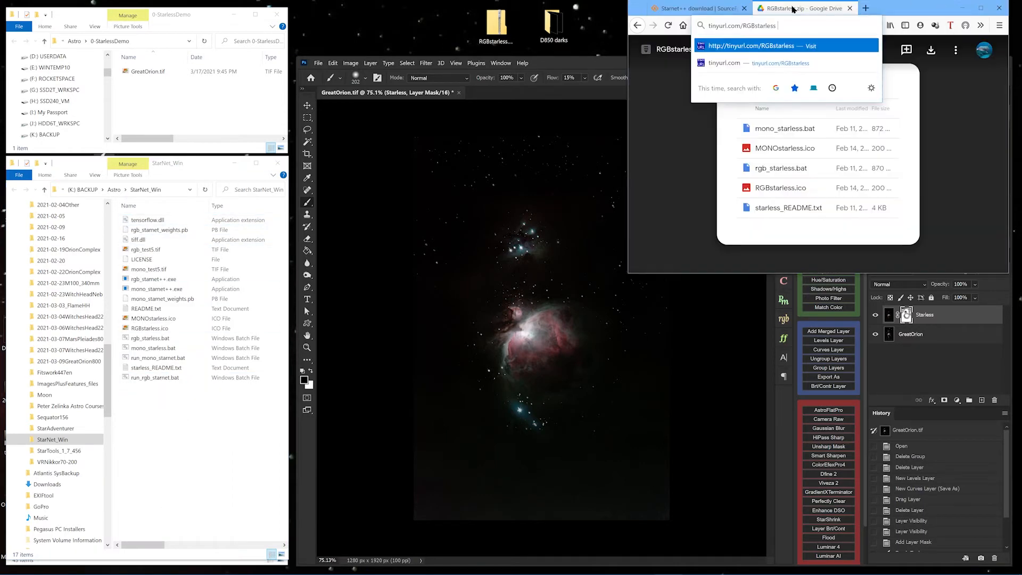
left_click(700, 145)
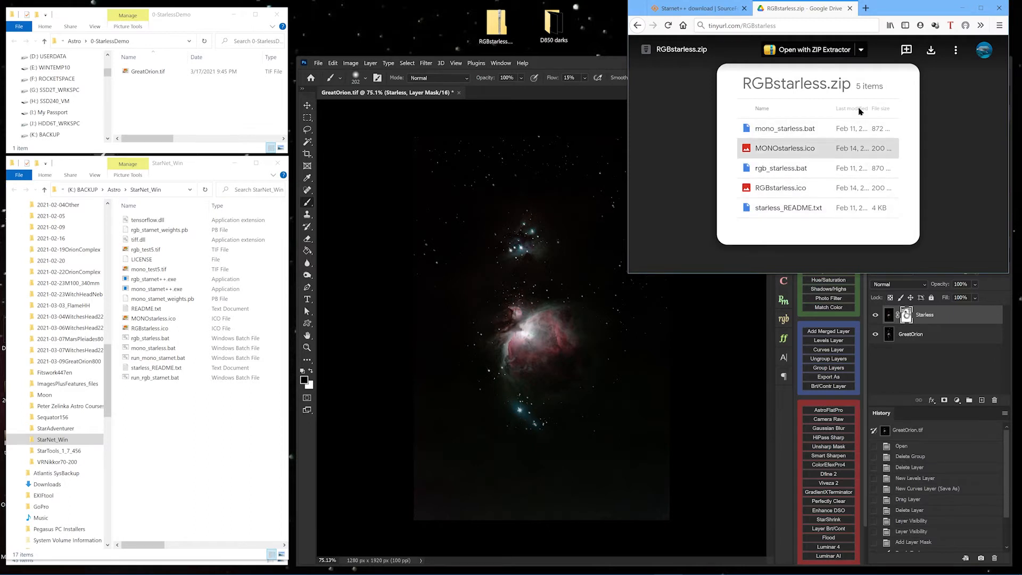
left_click(999, 8)
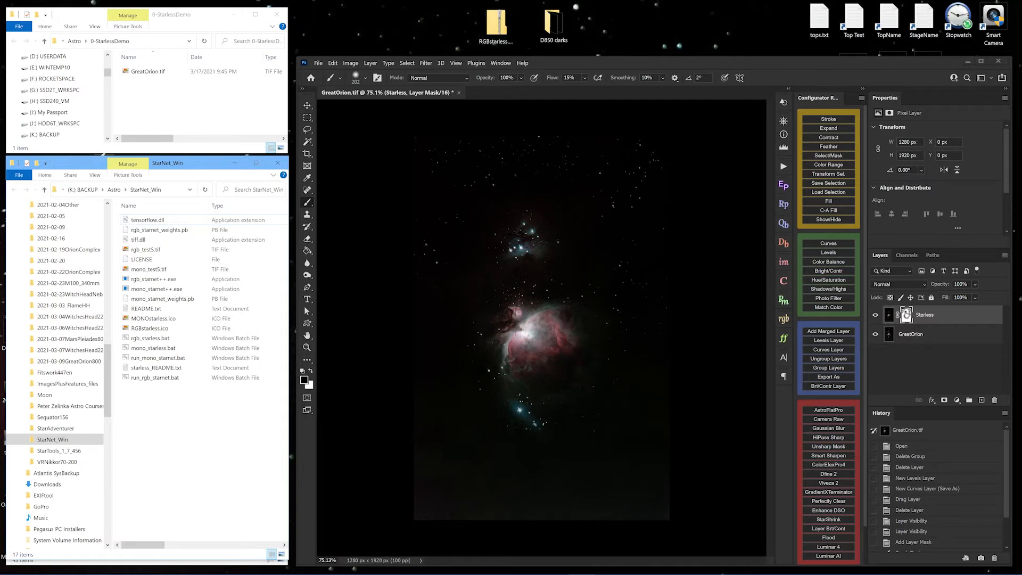
Step: Copy starless_README.txt out of the desktop's RGBstarless.zip and place it on the desktop beside the D850 darks folder
double_click(494, 27)
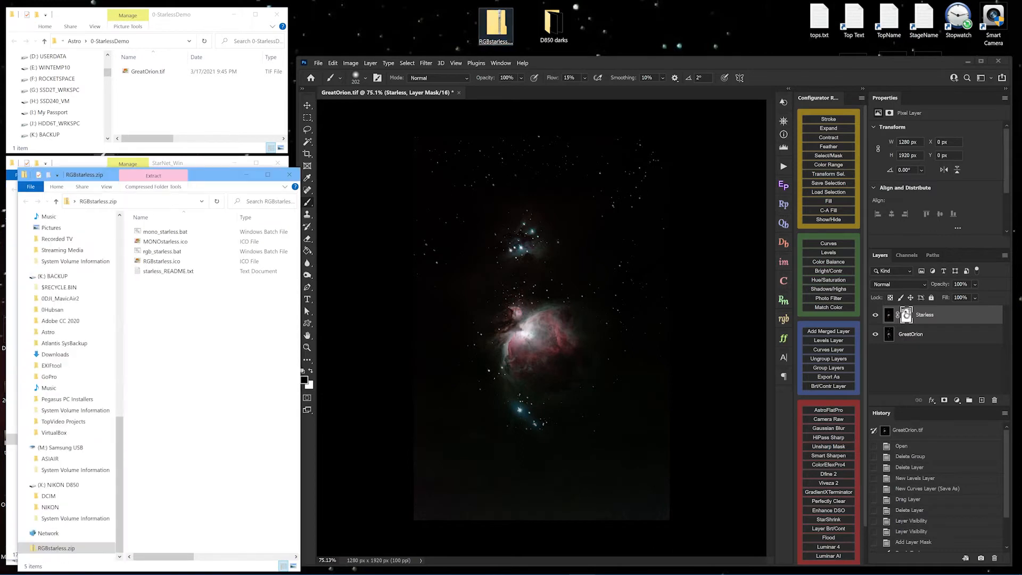
left_click(168, 273)
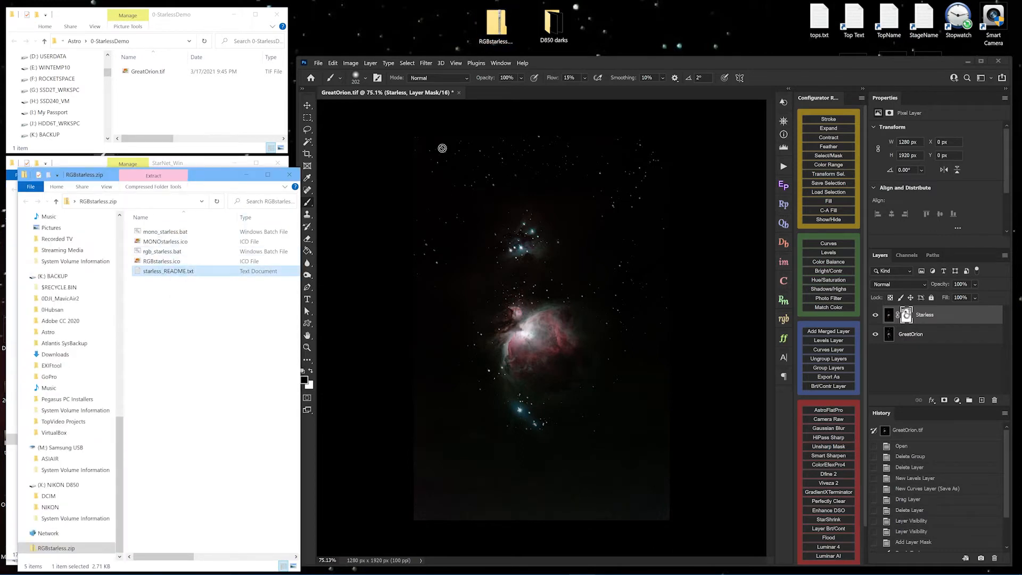
left_click_drag(441, 148, 646, 47)
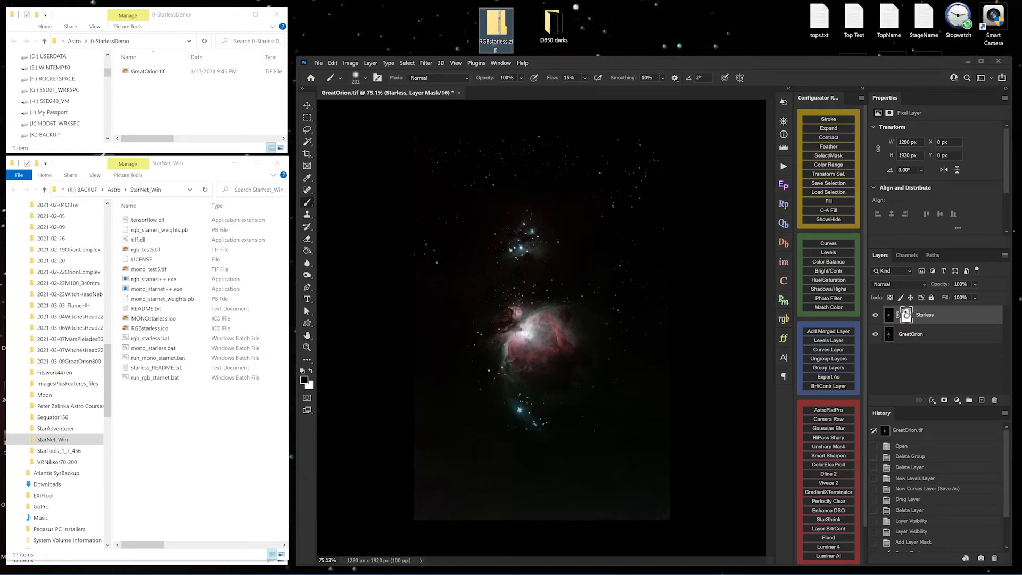
left_click(967, 62)
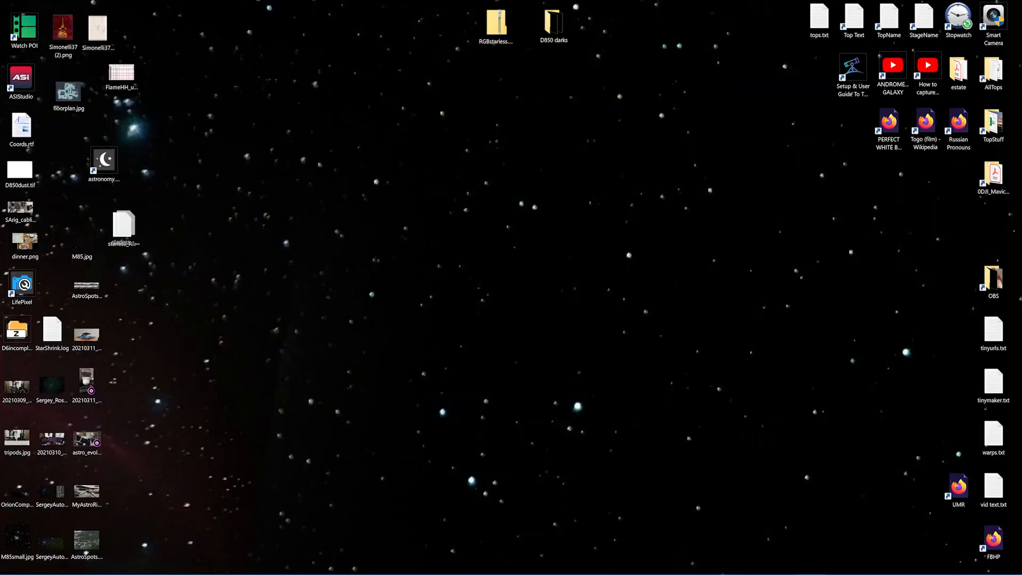
left_click_drag(123, 226, 609, 26)
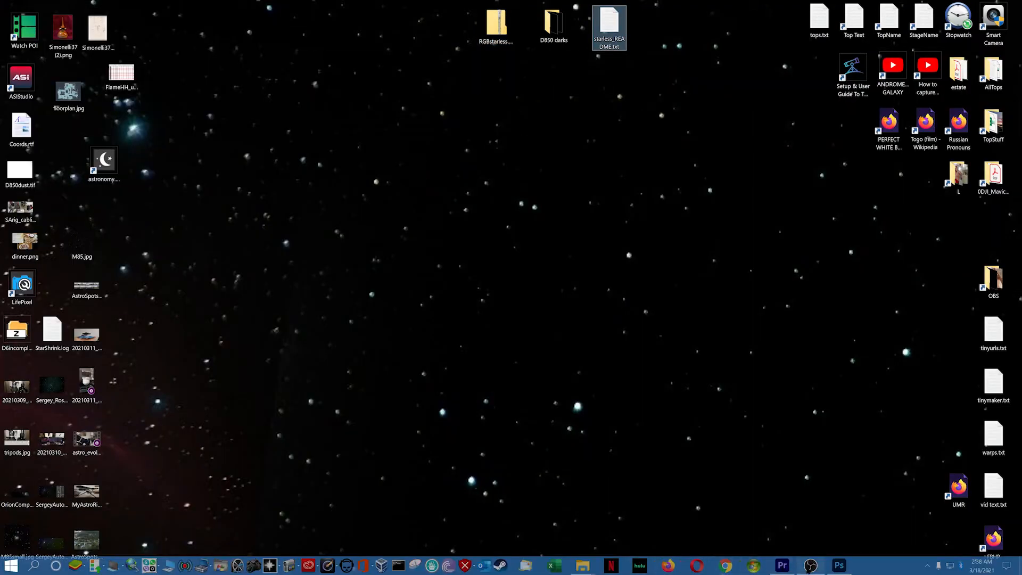
Step: Bring back the Photoshop window and the 0-StarlessDemo, StarNet_Win and SendTo folder windows, with StarNet_Win in front
left_click(836, 567)
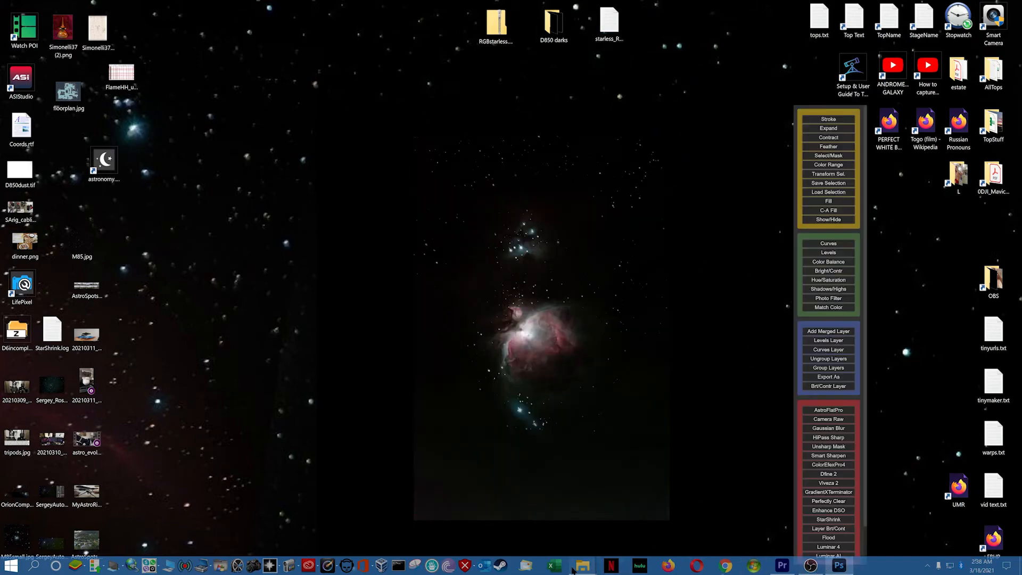
mouse_move(579, 566)
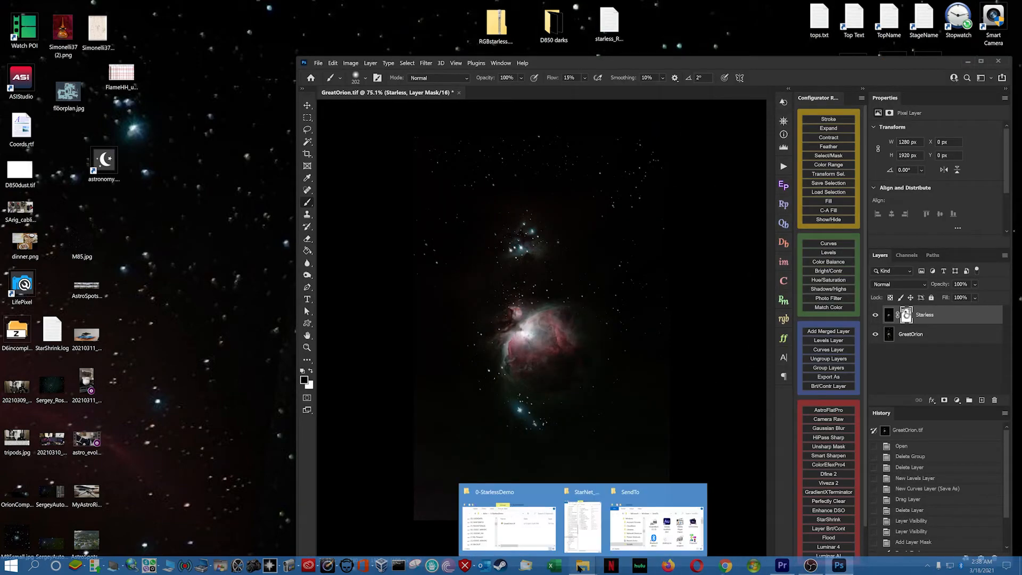
left_click(508, 524)
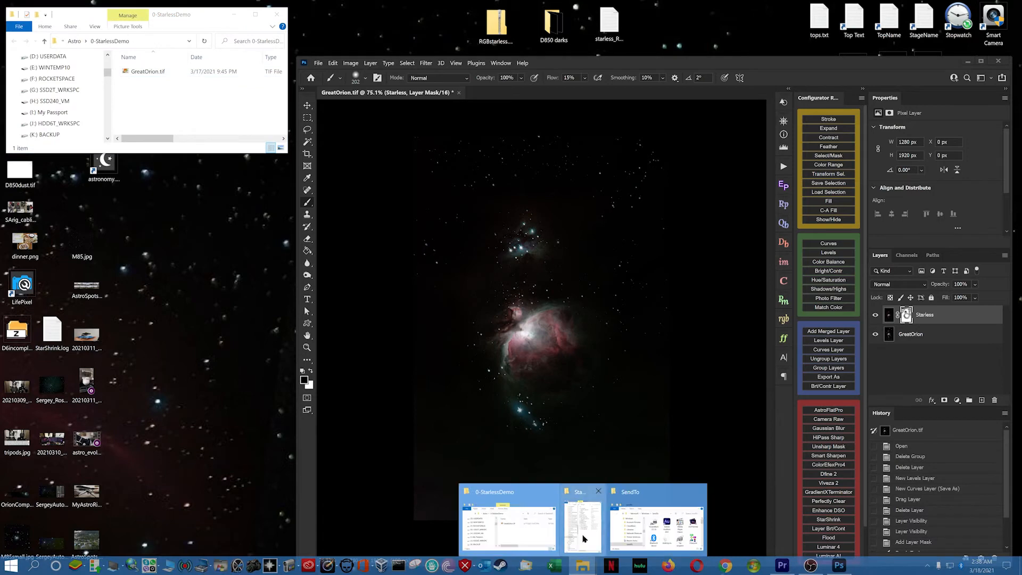
left_click(583, 524)
left_click(665, 525)
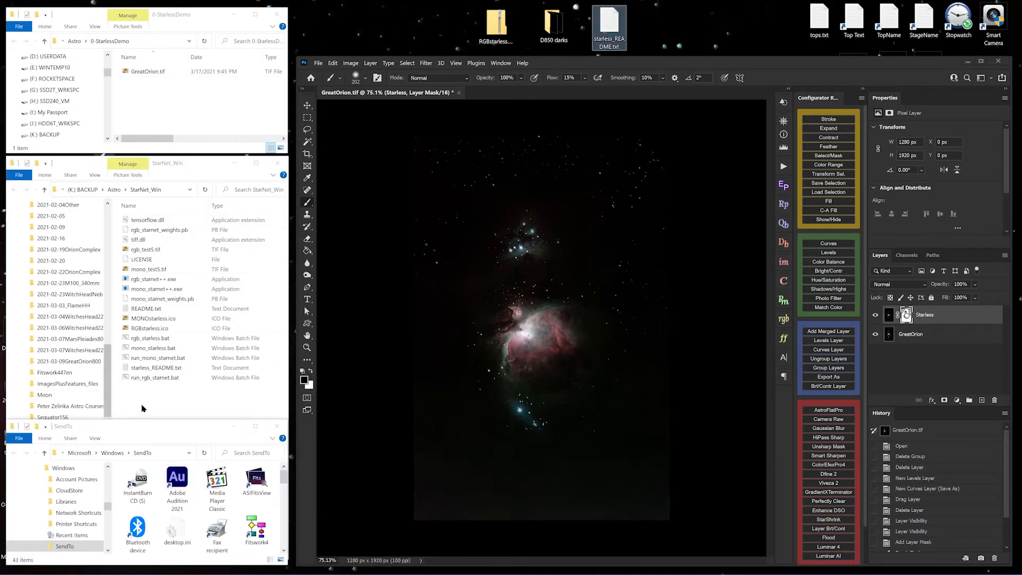
left_click(147, 401)
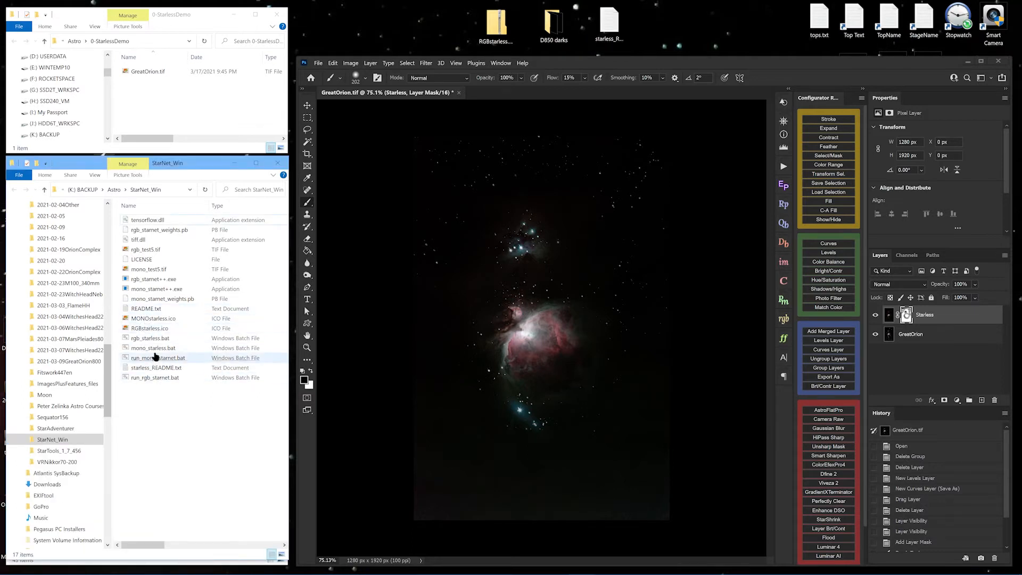
Step: Open the desktop copy of starless_README.txt and move its window up so the whole installation text can be read
left_click(144, 371)
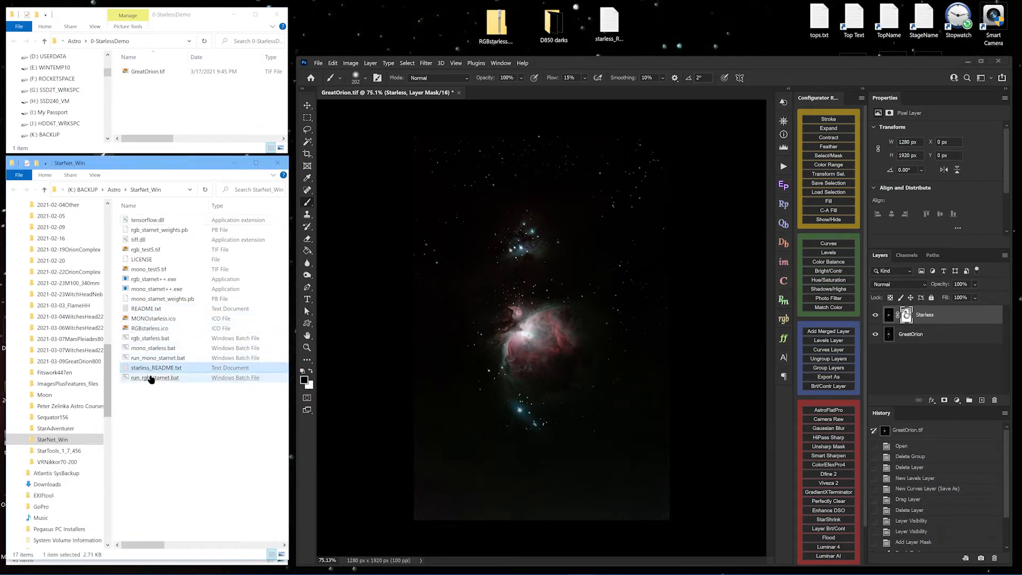
double_click(617, 20)
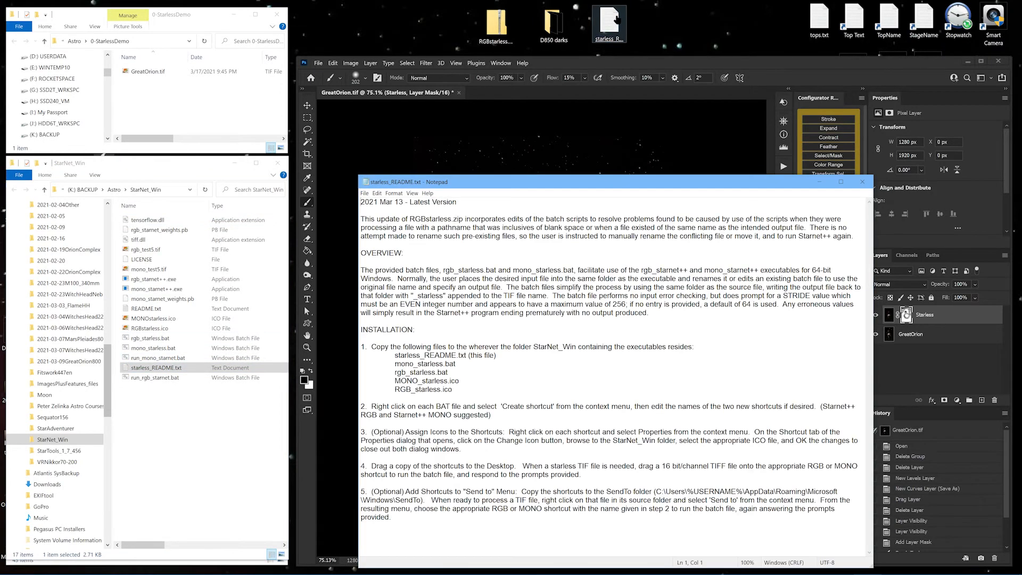
left_click_drag(582, 185, 610, 54)
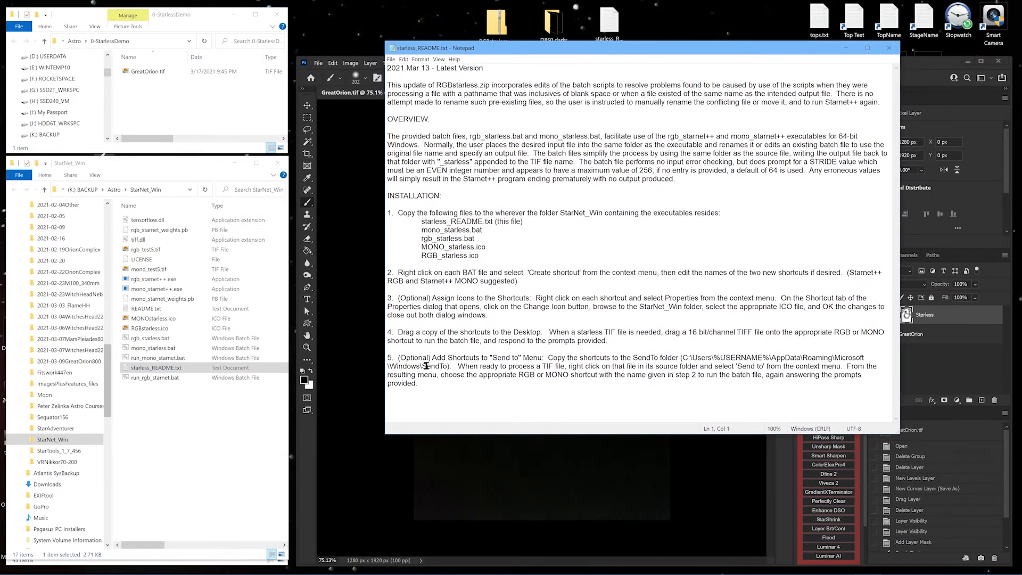
Step: Create shortcuts to mono_starless.bat and rgb_starless.bat in the StarNet_Win folder
left_click(180, 461)
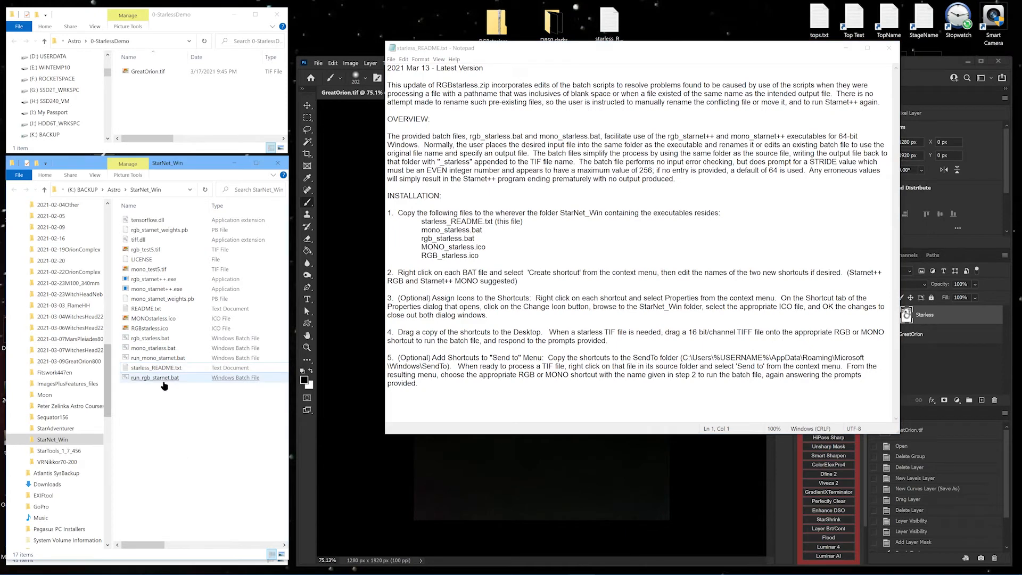
left_click(152, 349)
right_click(153, 350)
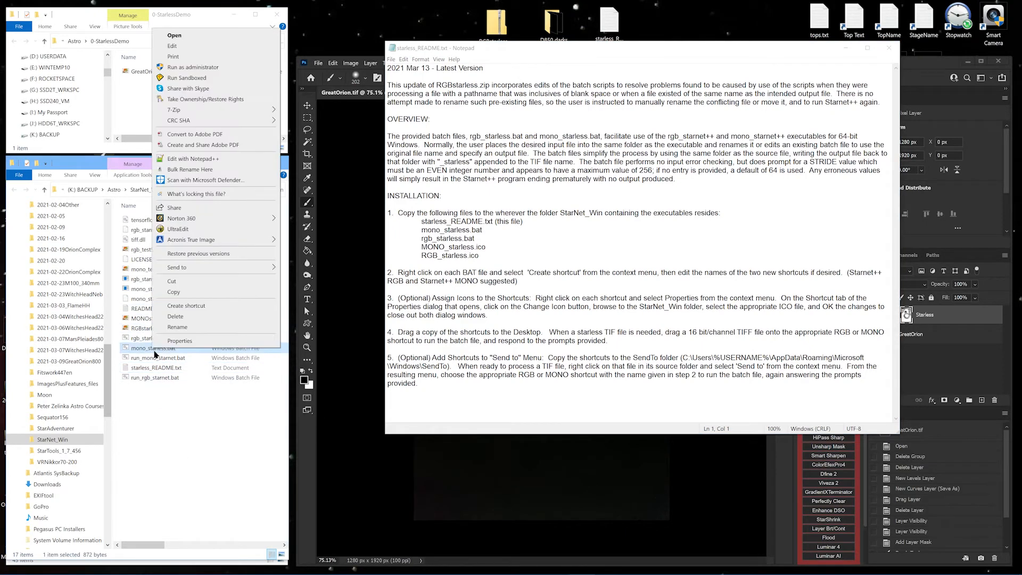
left_click(199, 307)
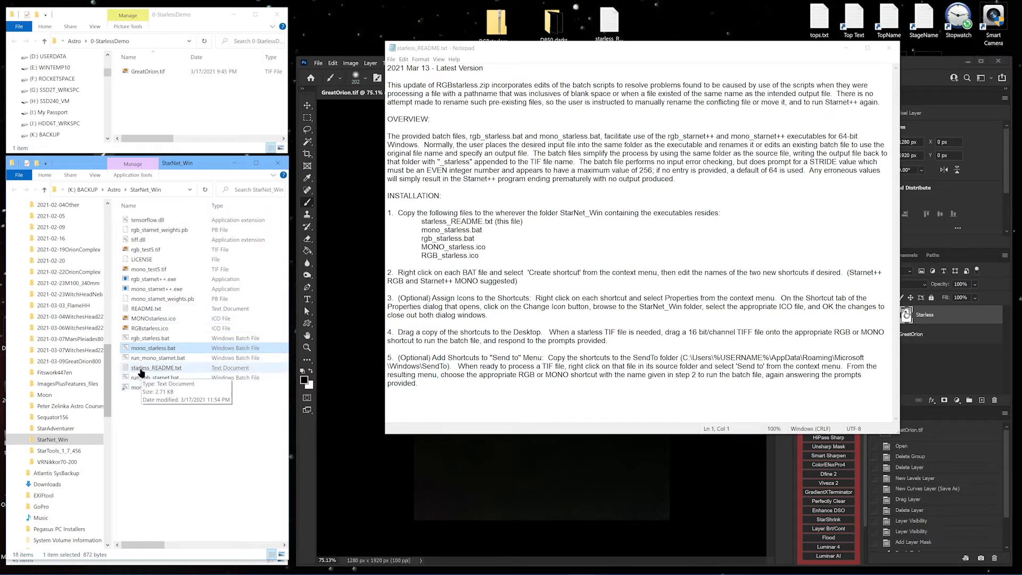
right_click(143, 338)
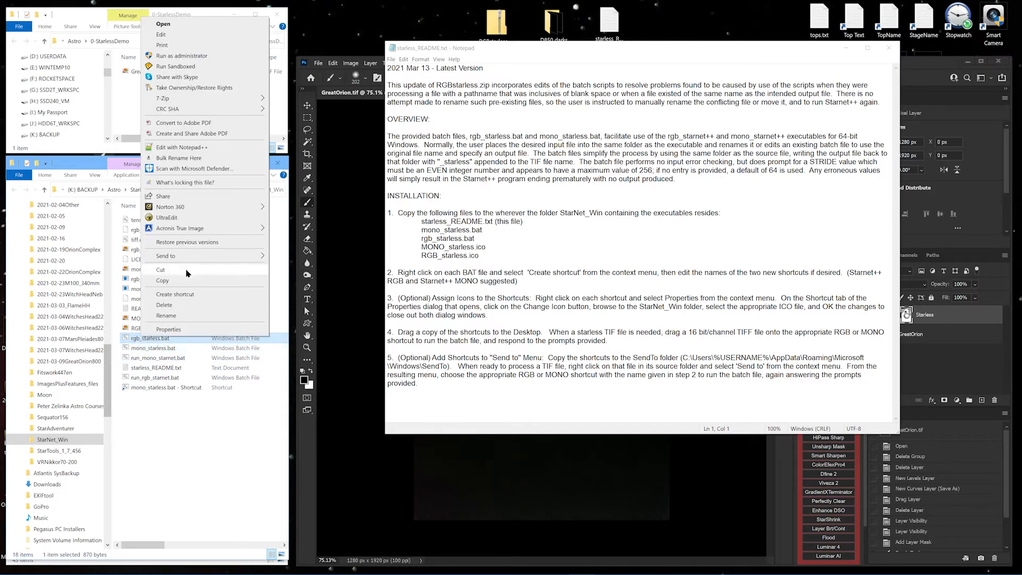
left_click(177, 295)
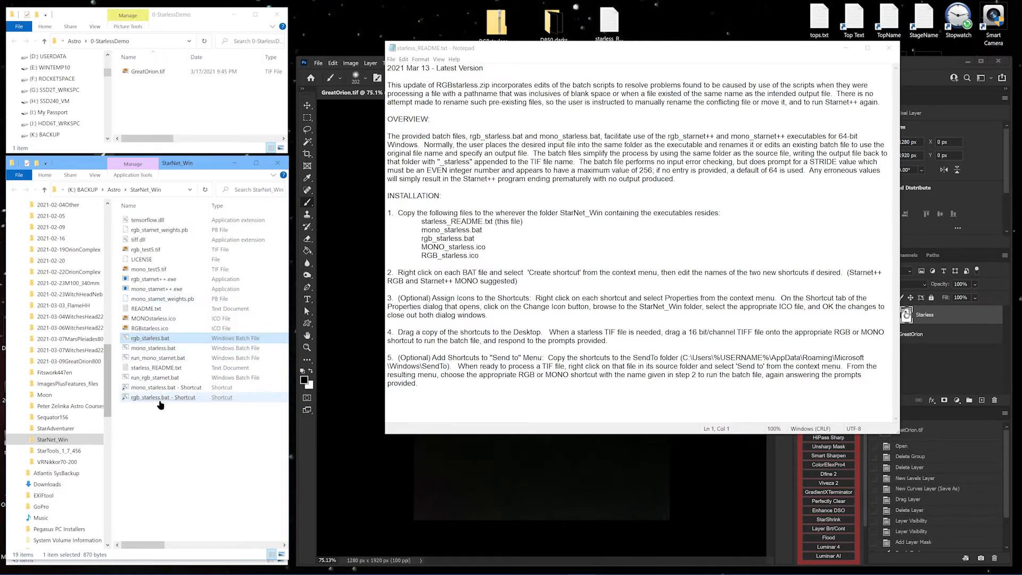
Step: Rename the mono_starless.bat shortcut as Starnet++ MONO
left_click(142, 389)
right_click(144, 391)
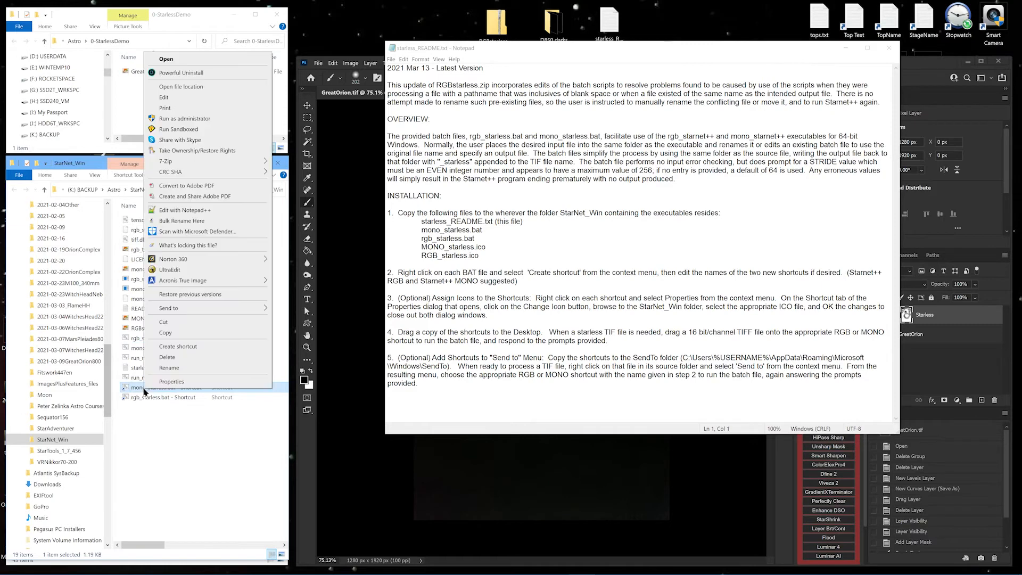
left_click(166, 368)
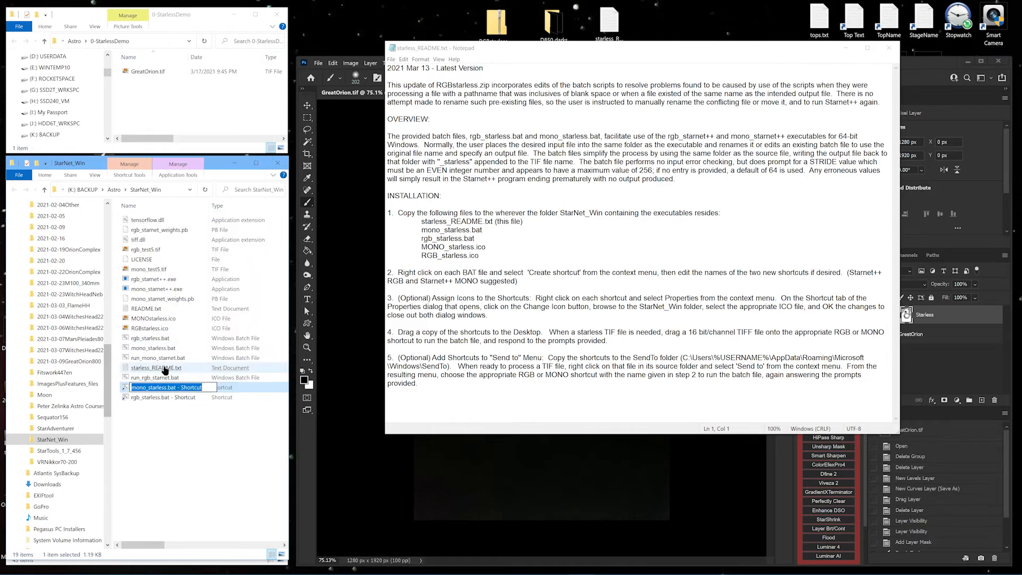
type("Stn")
type("rnet++ MONO")
key("Return")
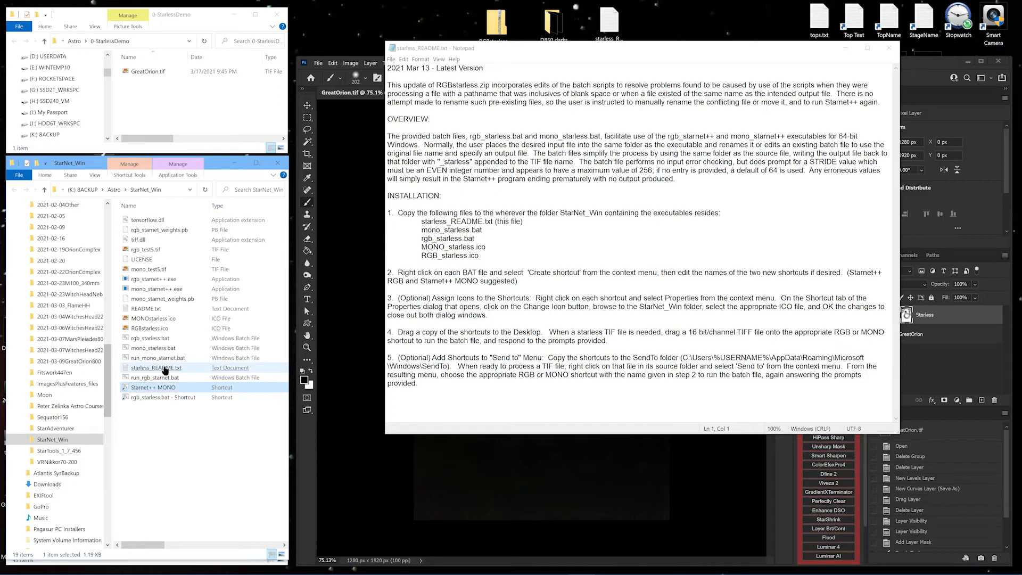
Step: Rename the rgb_starless.bat shortcut in the StarNet_Win folder as Starnet++ RGB
right_click(152, 397)
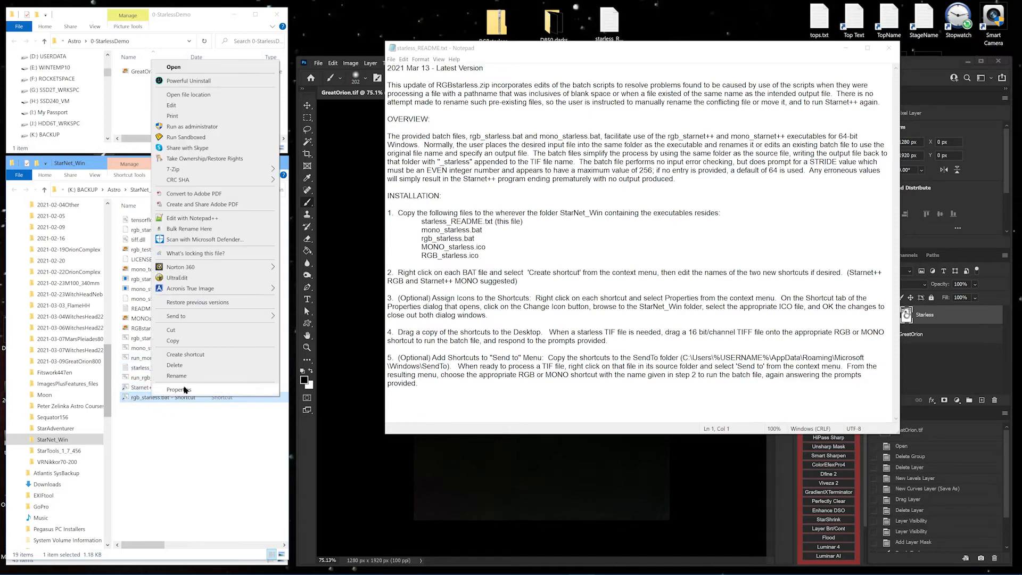
left_click(176, 376)
type("Starnet")
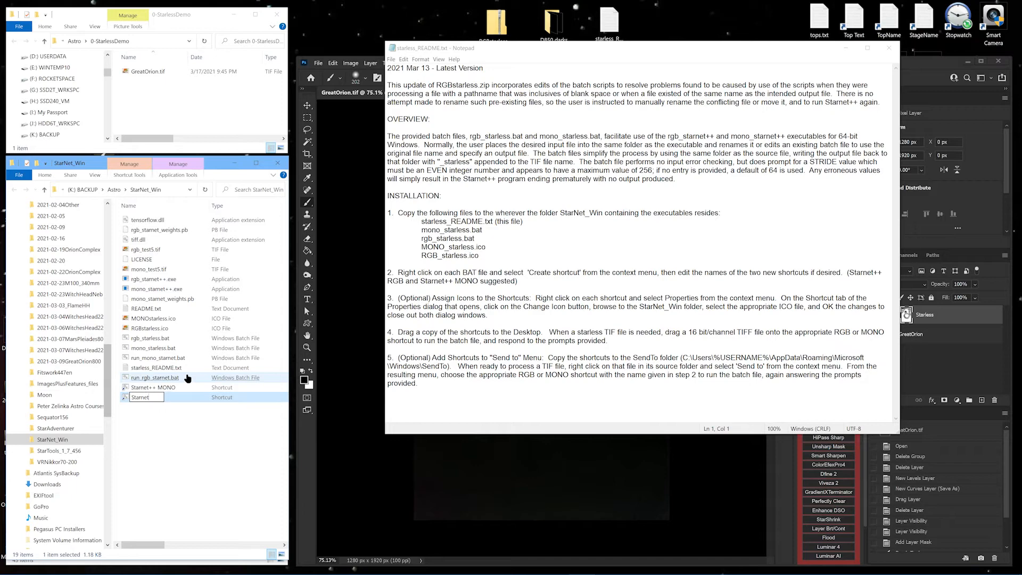
type("++ RGB")
key("Return")
left_click(181, 435)
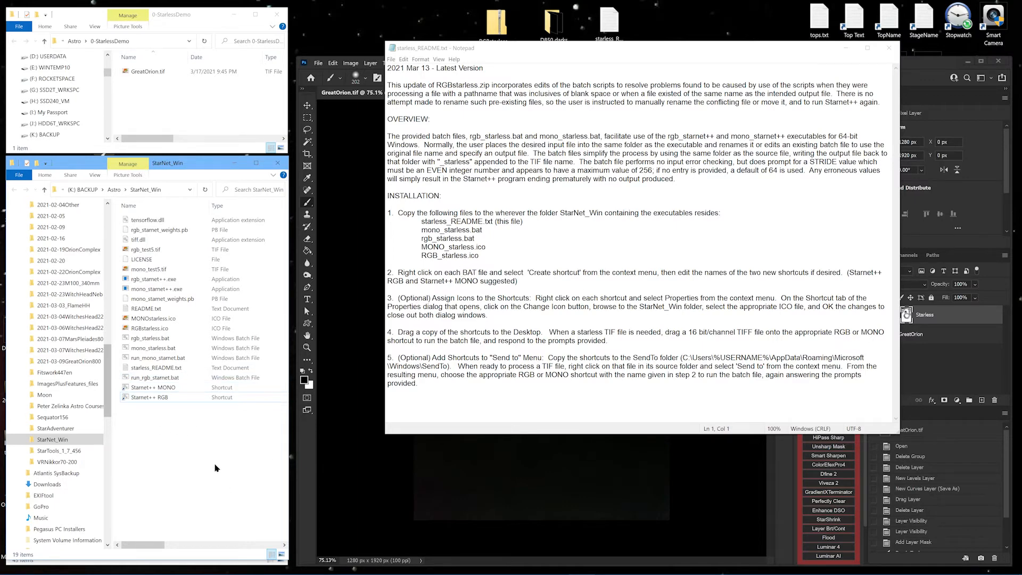
Step: Assign MONOstarless.ico from the StarNet_Win folder as the icon of the Starnet++ MONO shortcut
right_click(137, 388)
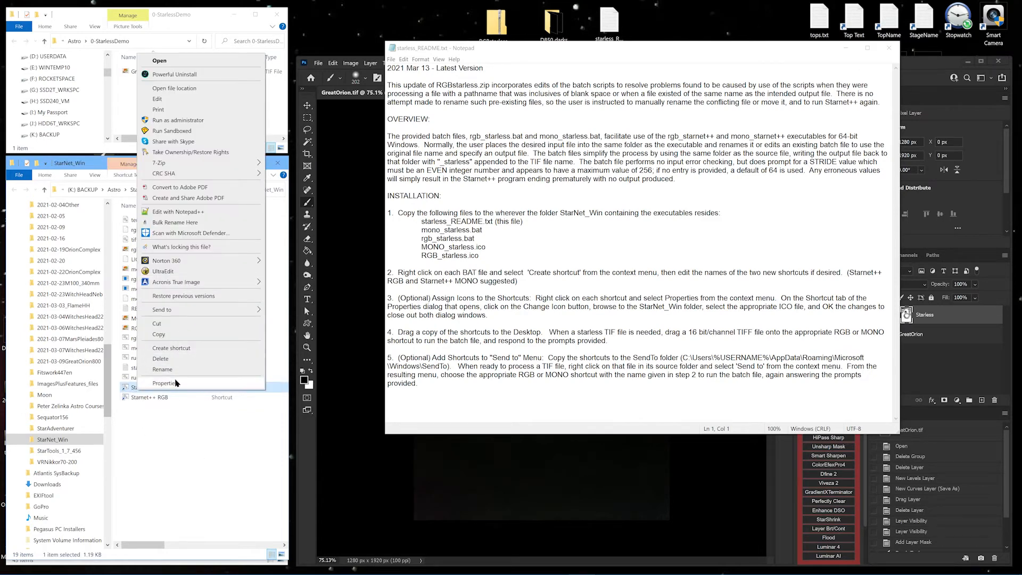
left_click(165, 384)
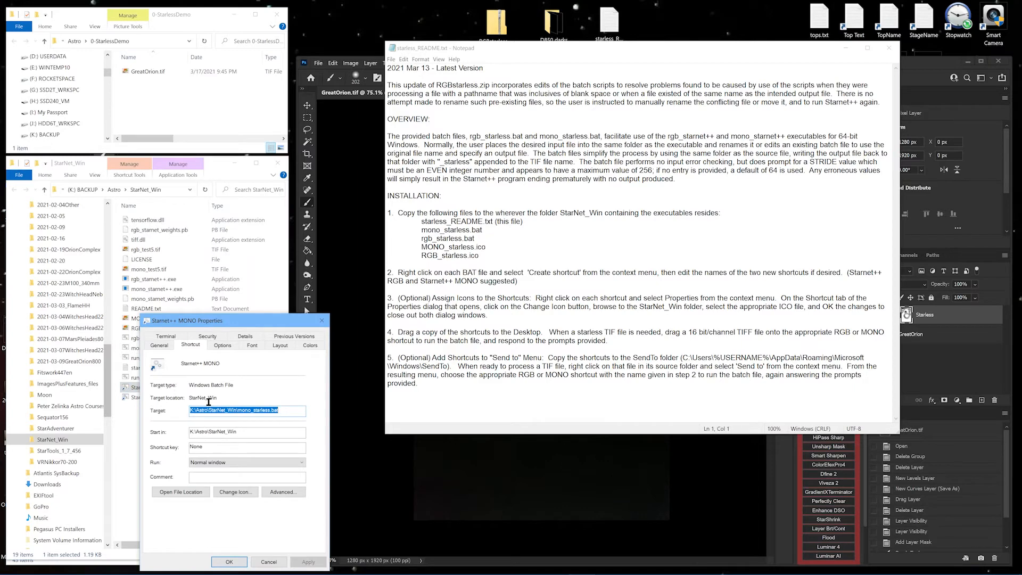
left_click_drag(246, 321, 397, 194)
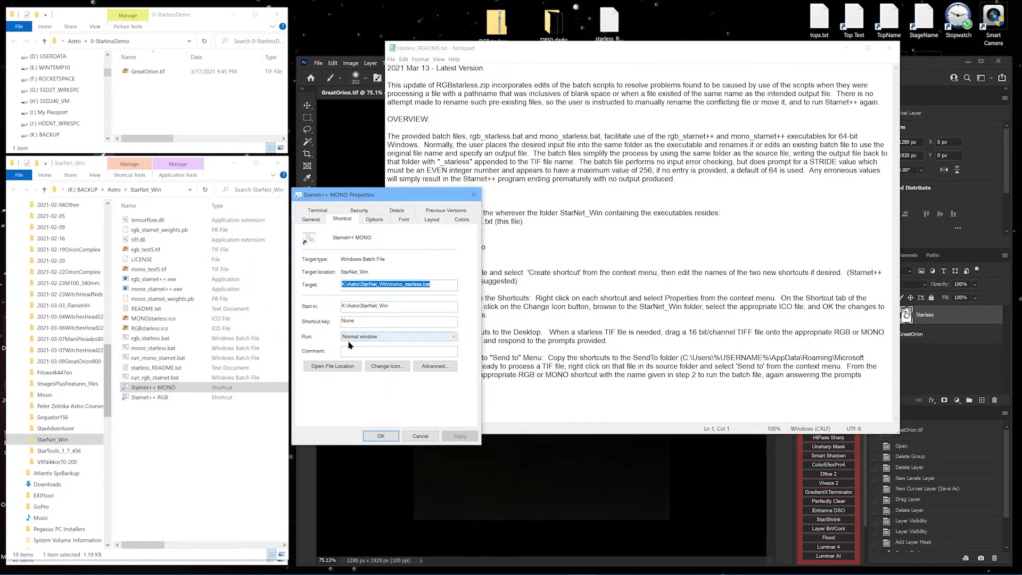
left_click(386, 367)
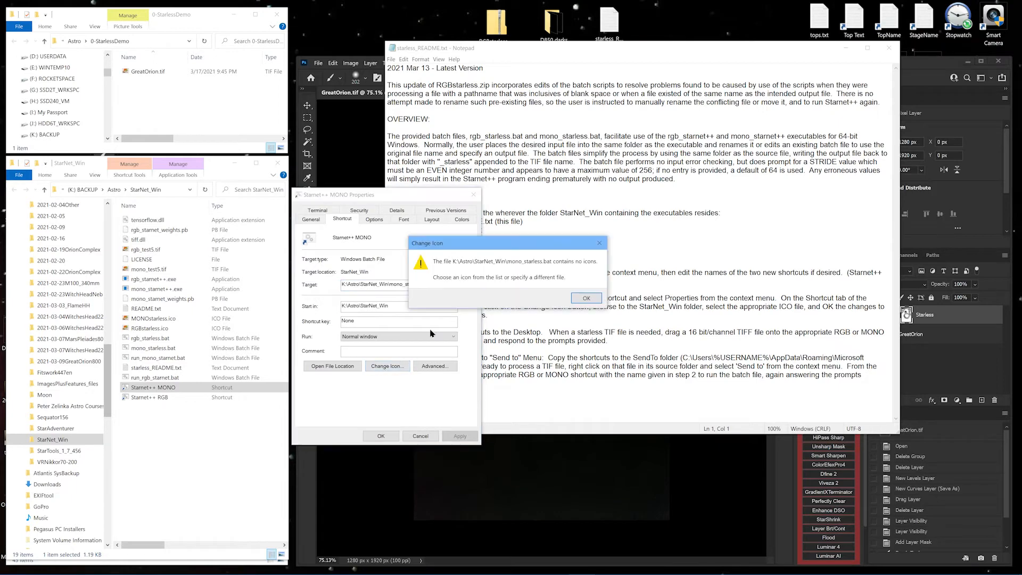
left_click(586, 298)
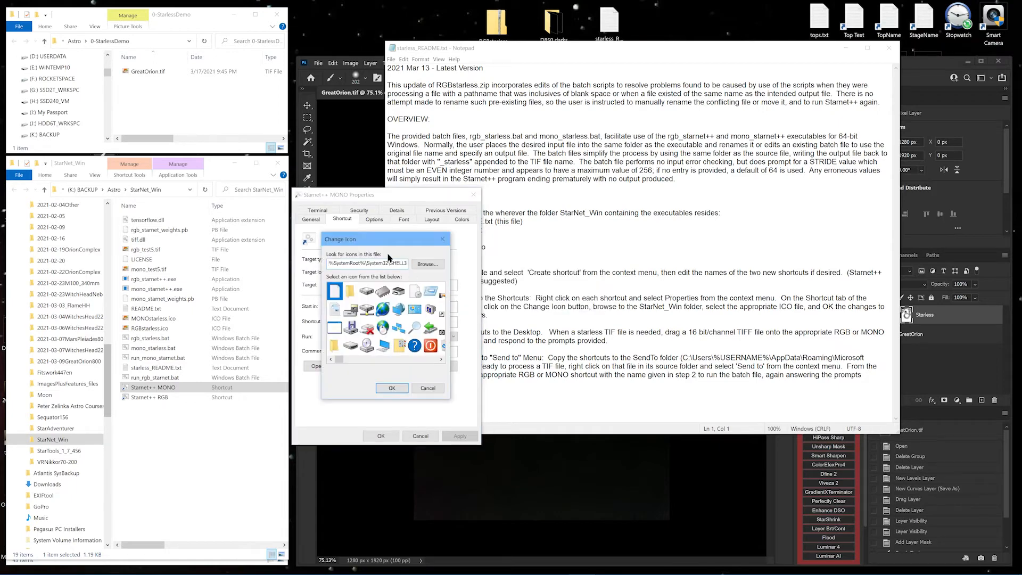
left_click_drag(385, 240, 464, 199)
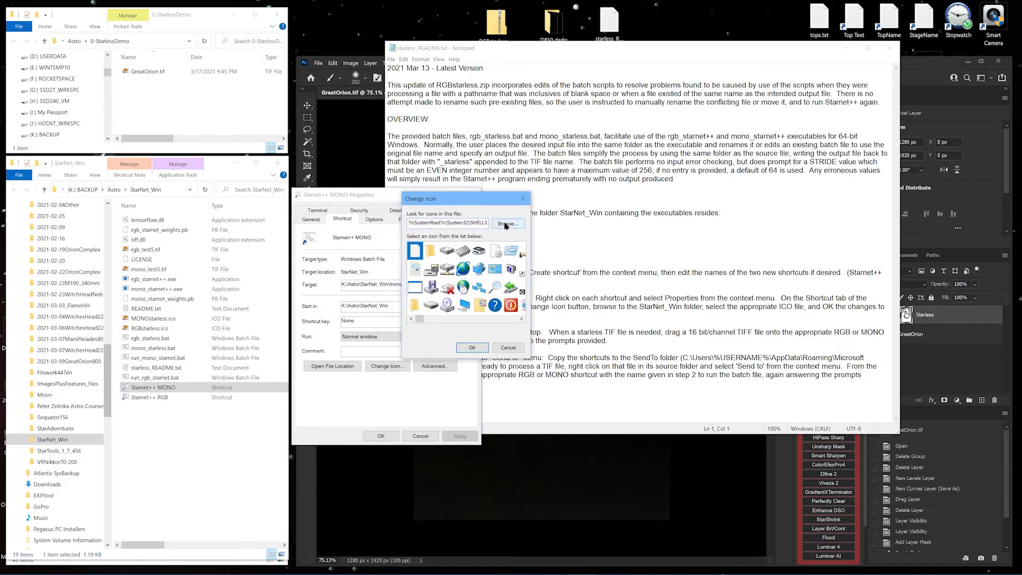
left_click(505, 224)
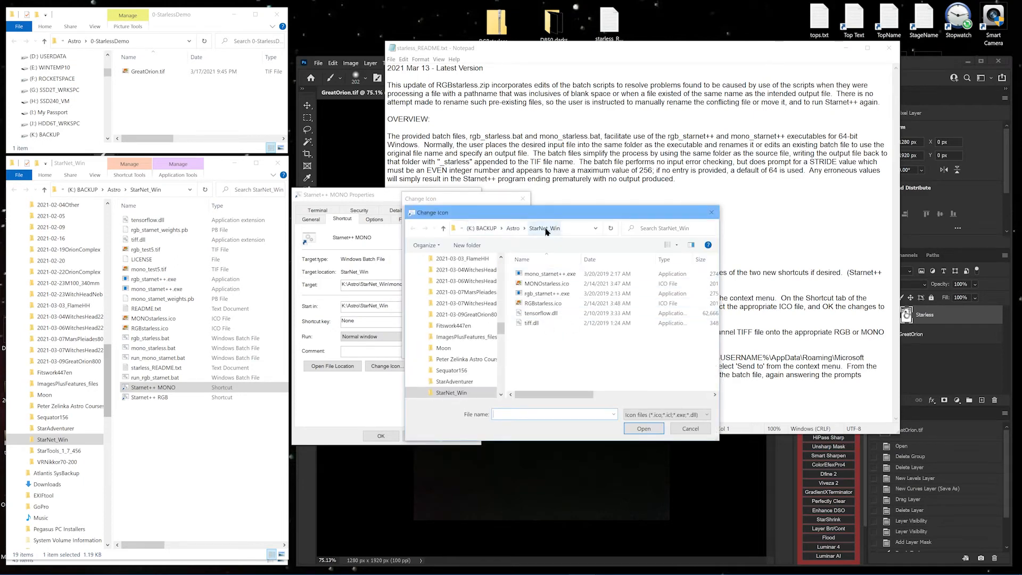
double_click(520, 283)
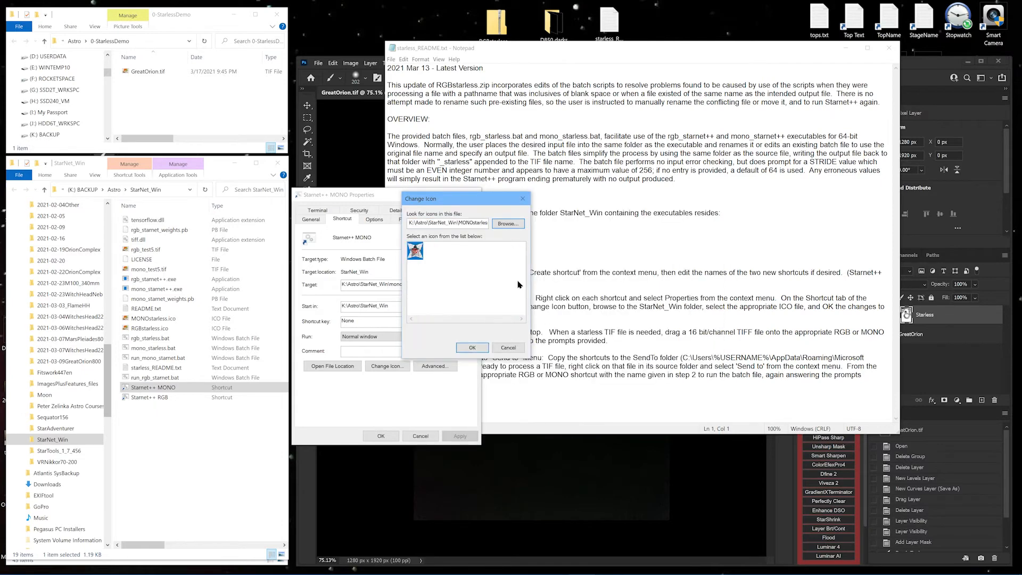
left_click(471, 347)
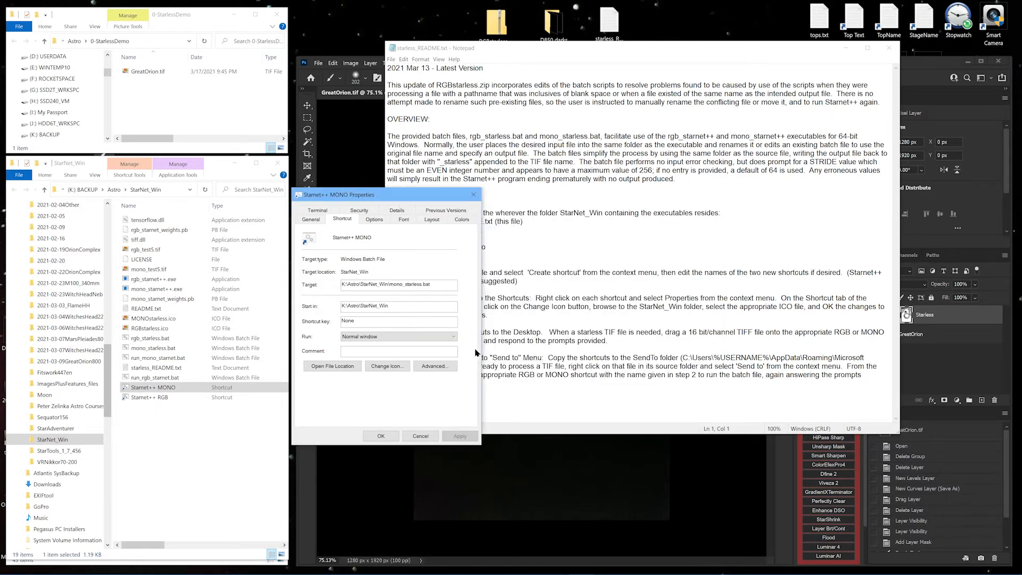
left_click(380, 435)
Step: Assign RGBstarless.ico from the StarNet_Win folder as the icon of the Starnet++ RGB shortcut
right_click(159, 397)
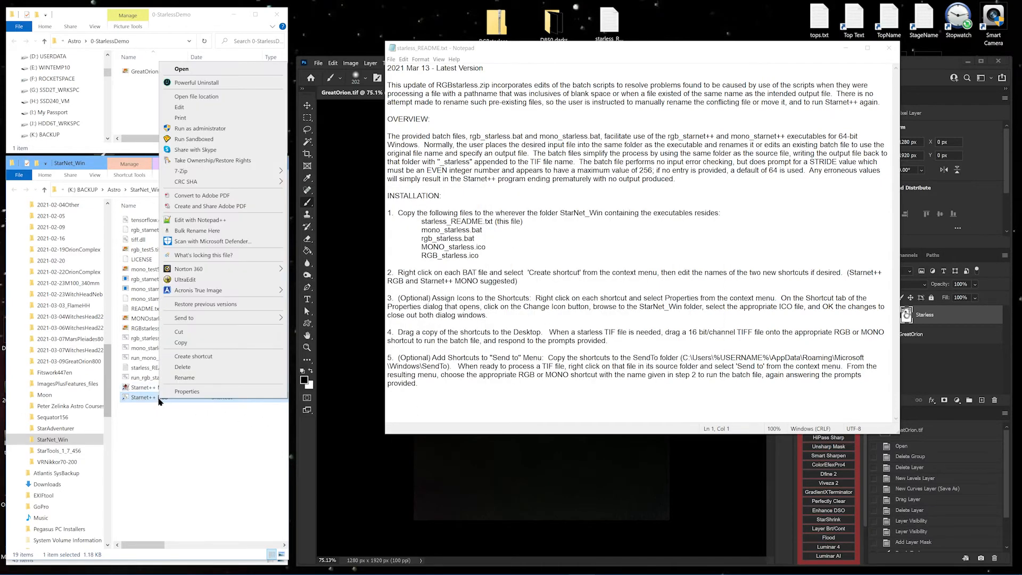
left_click(187, 391)
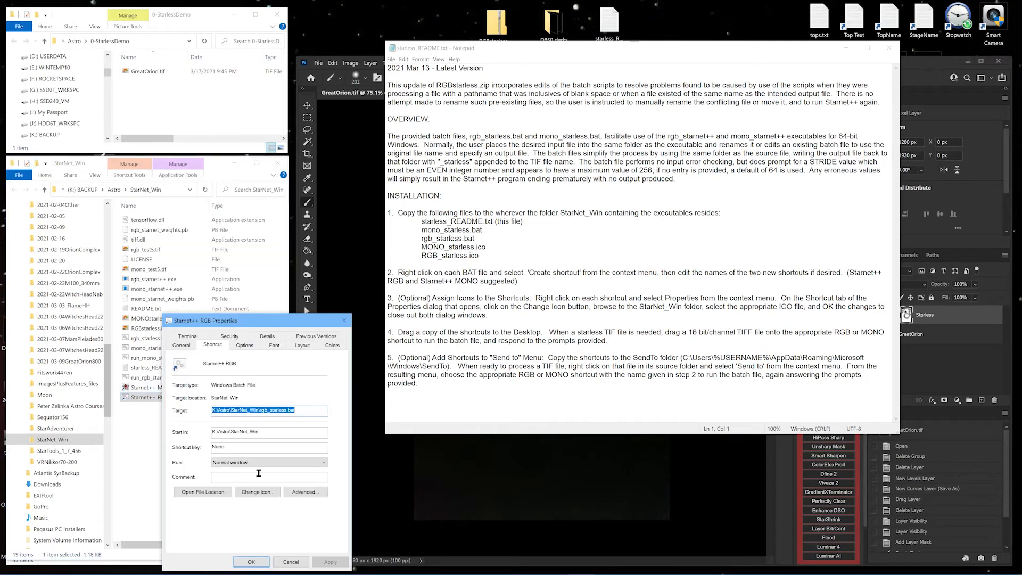
left_click(257, 495)
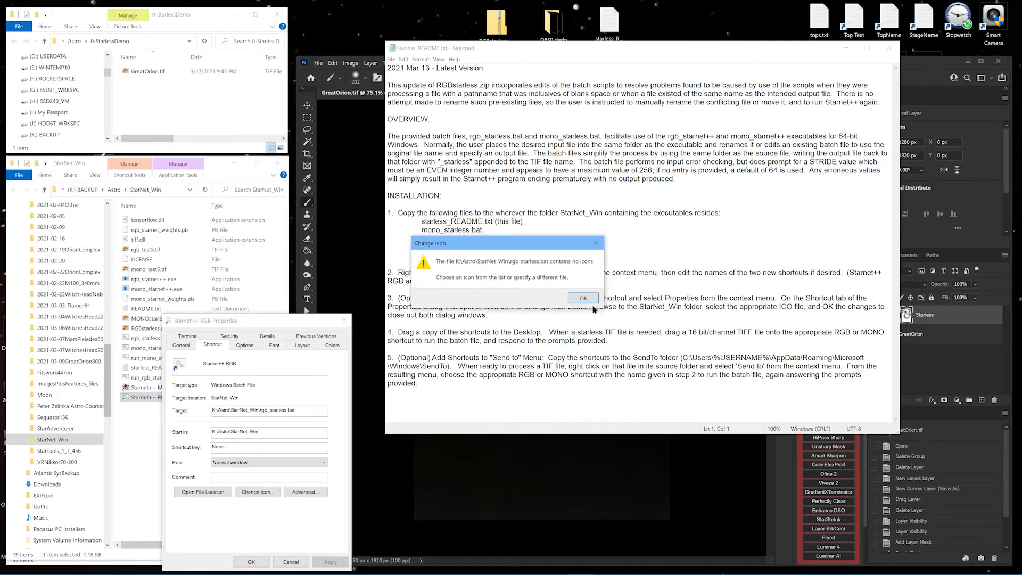
left_click(583, 298)
left_click(299, 392)
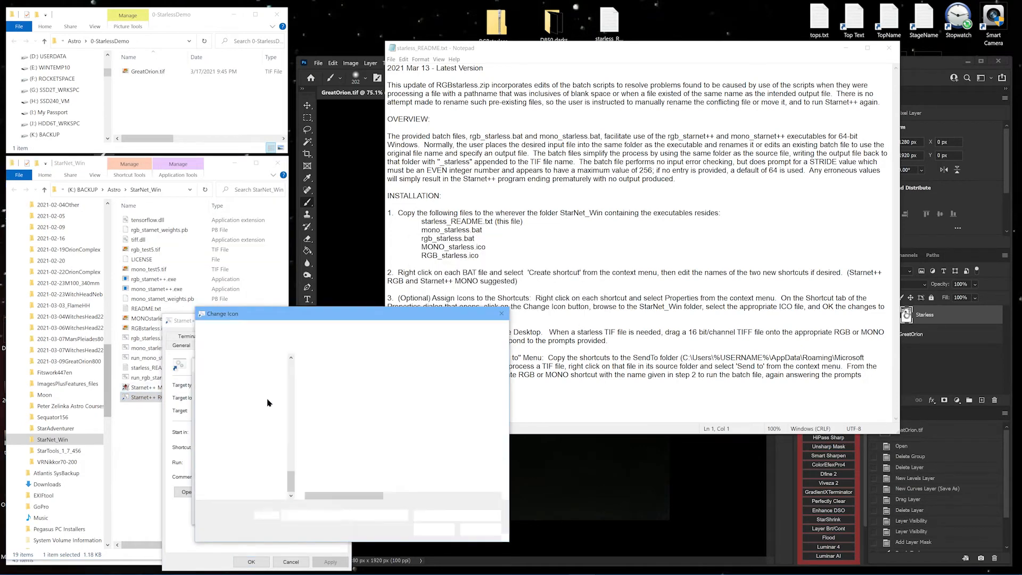
double_click(332, 405)
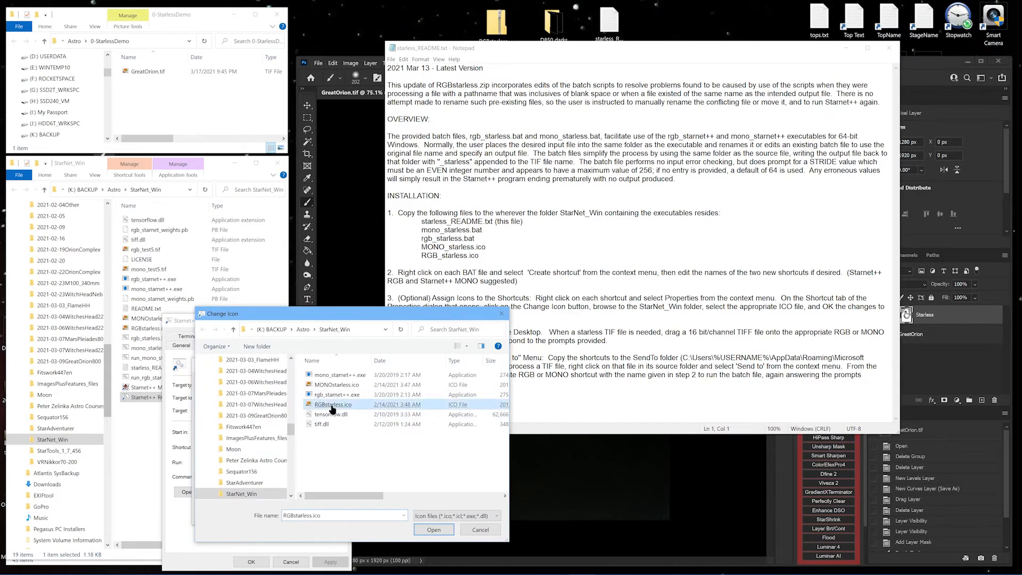
left_click(264, 514)
left_click(260, 562)
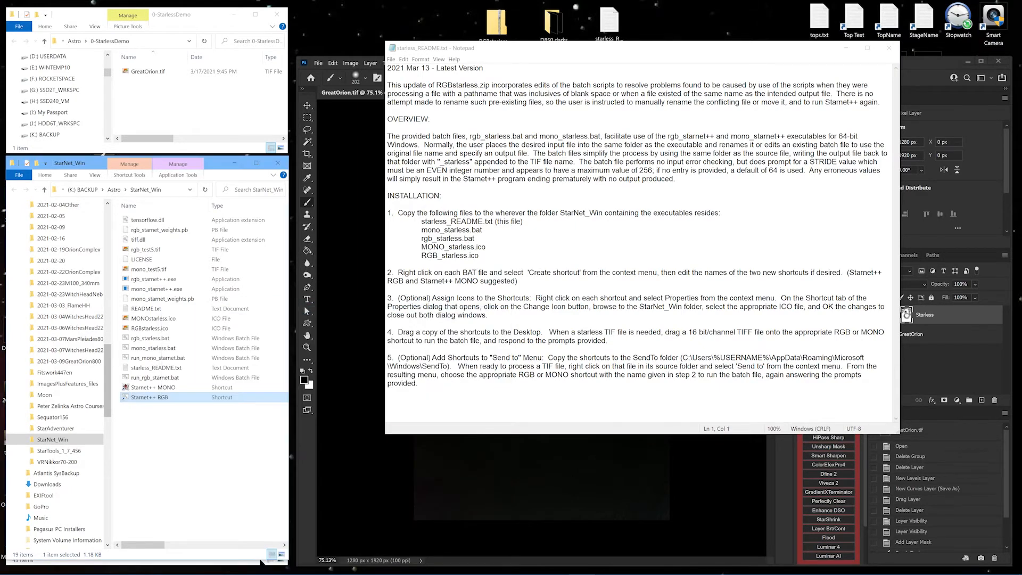
left_click(163, 476)
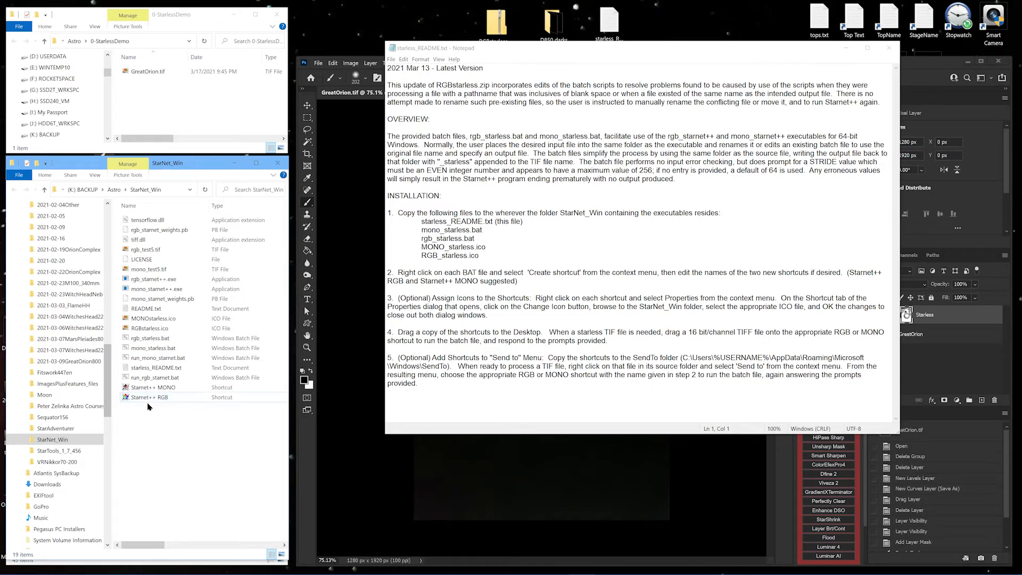
Step: Place a copy of the Starnet++ RGB shortcut on the desktop beside starless_README.txt and close the README window
left_click_drag(144, 398, 682, 17)
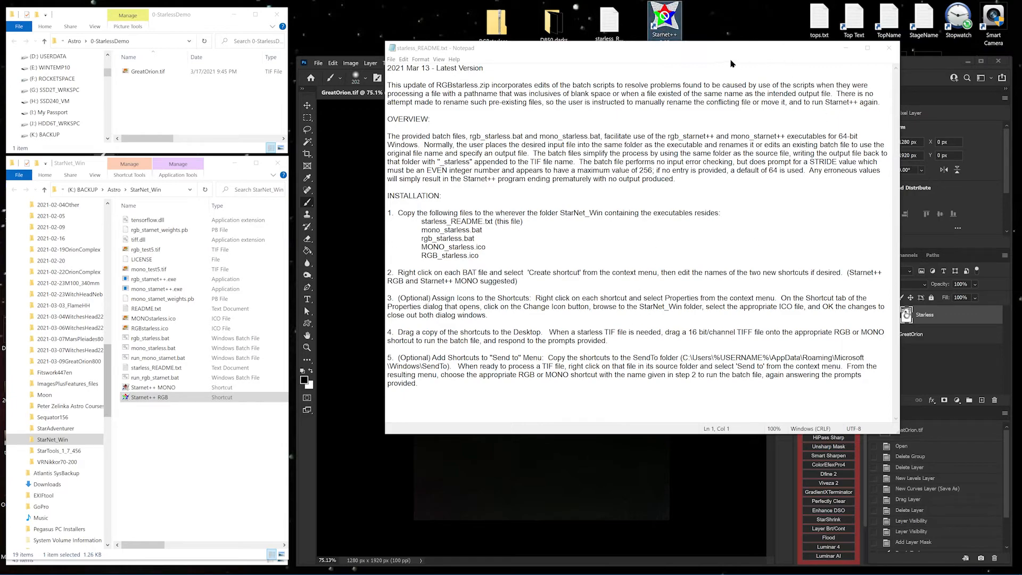
left_click_drag(687, 54, 659, 104)
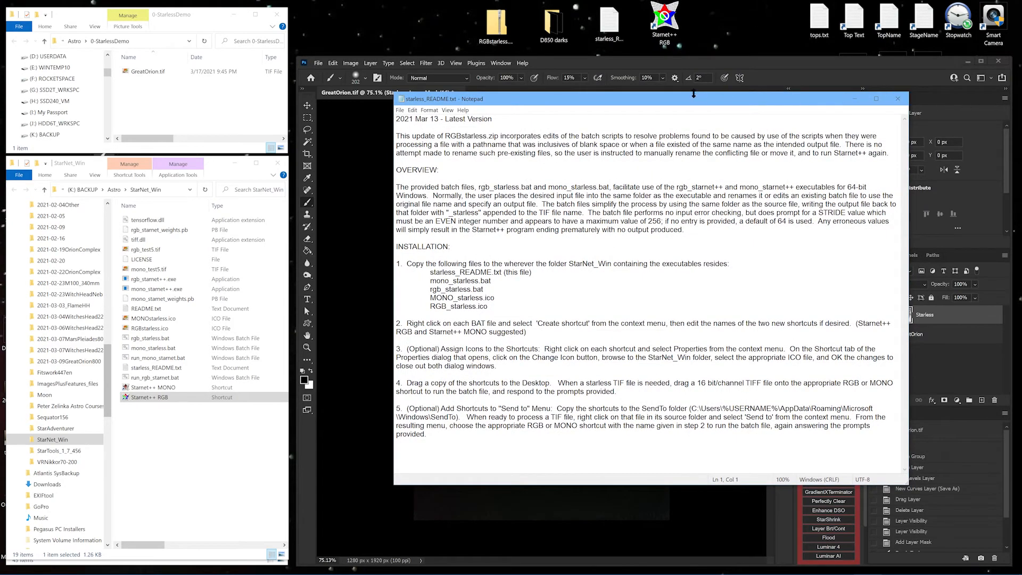
left_click(895, 100)
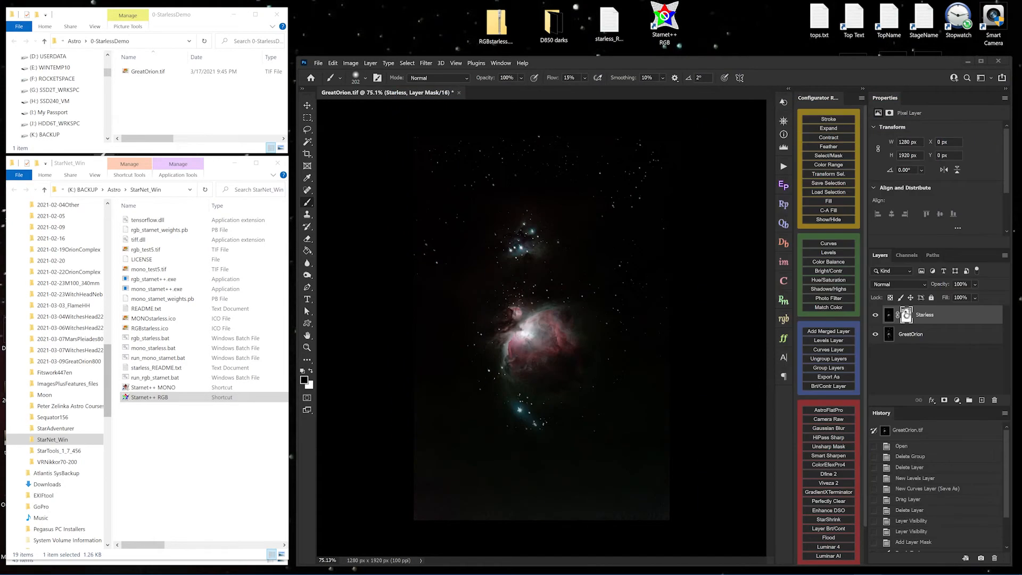
left_click(201, 462)
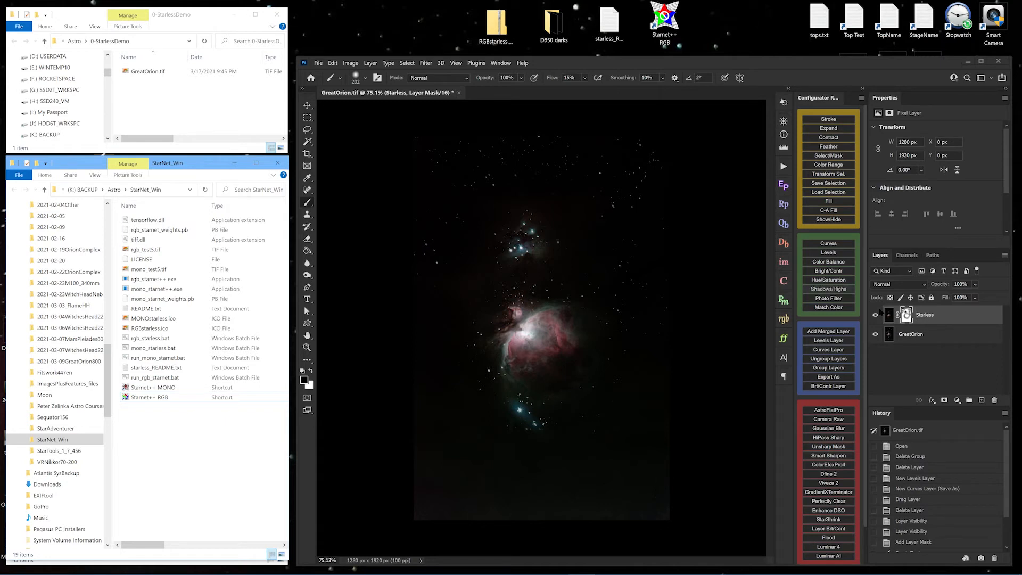
Step: Hide the Starless layer in Photoshop and save an uncompressed TIFF copy without layers as GOflat.tif in the 0-StarlessDemo folder
left_click(977, 371)
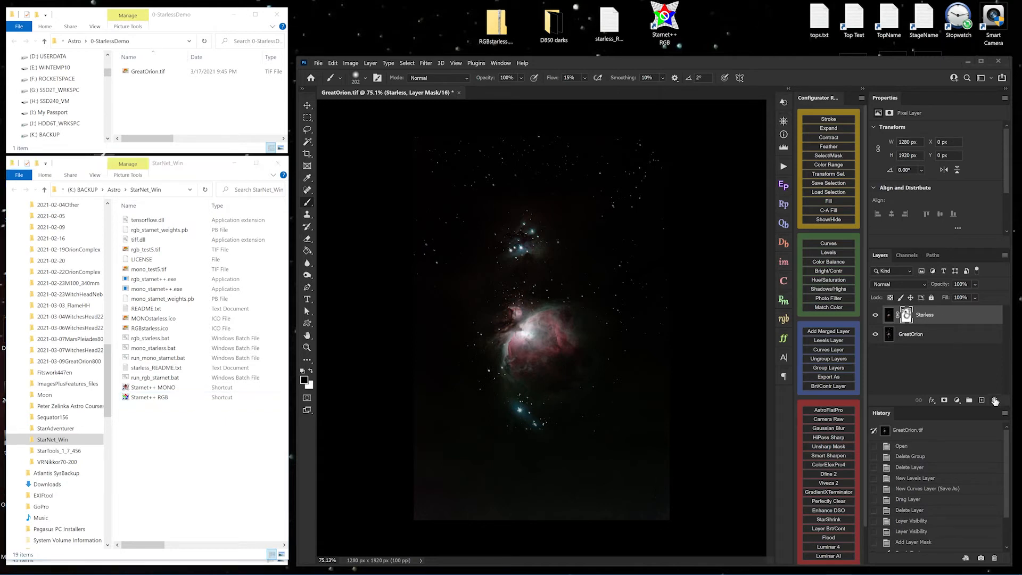
left_click(875, 315)
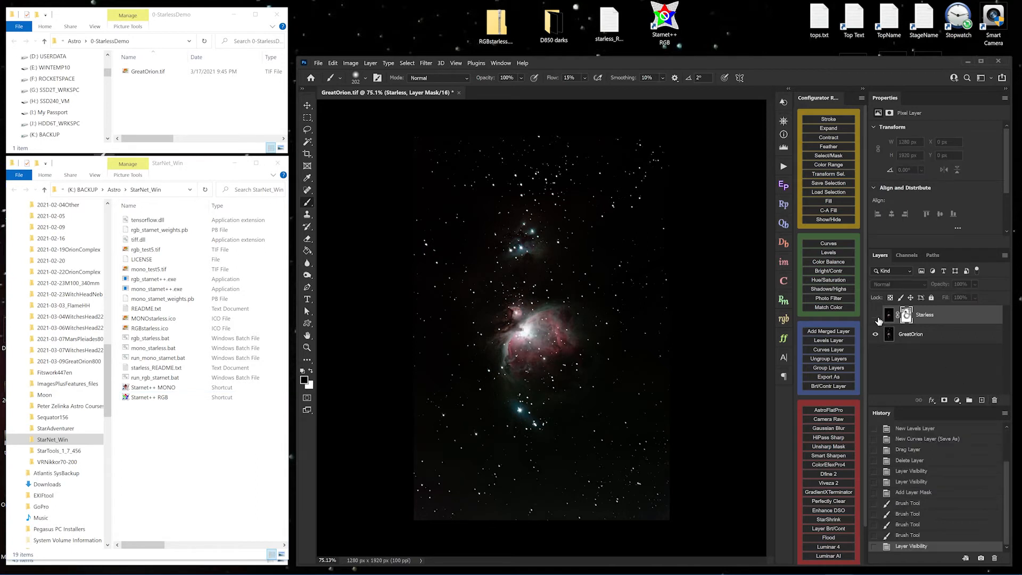
left_click(318, 63)
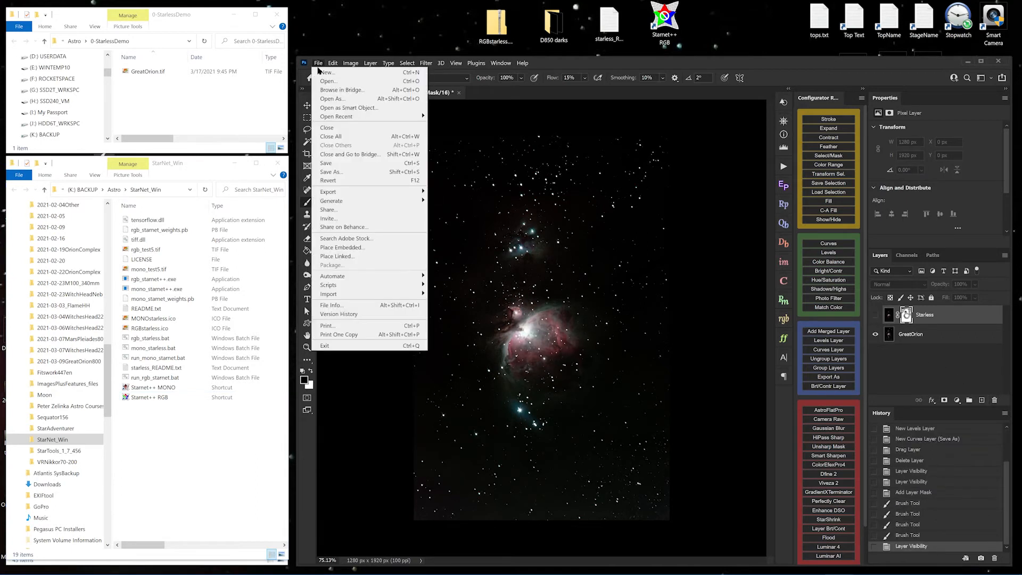
left_click(344, 172)
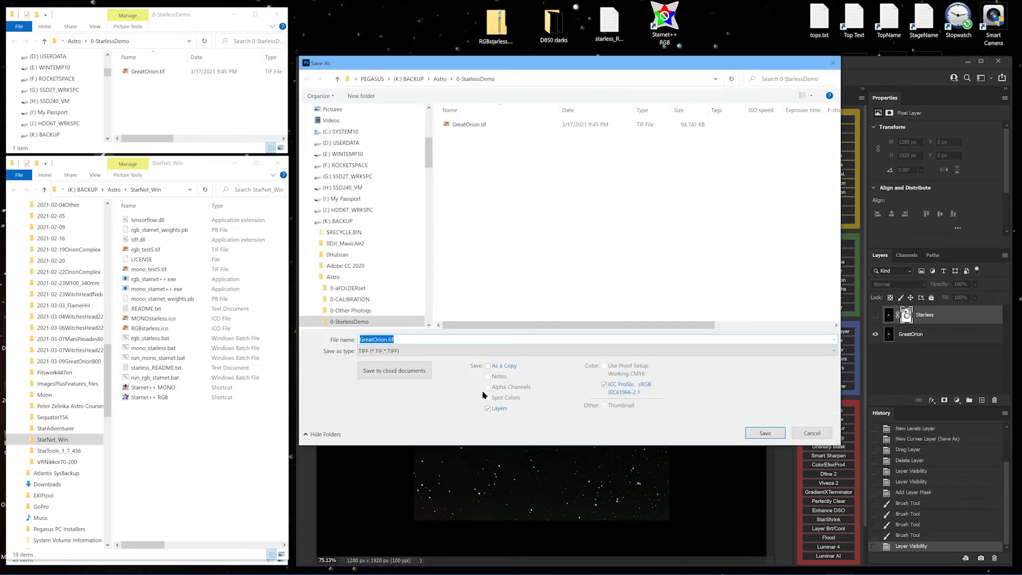
left_click(488, 409)
type("G")
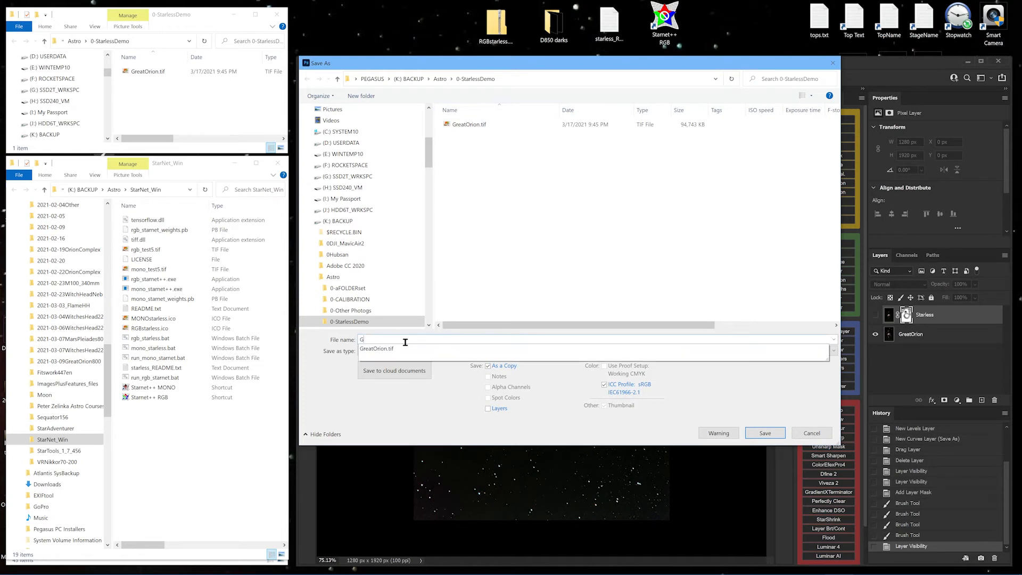
type("Oflat.tif")
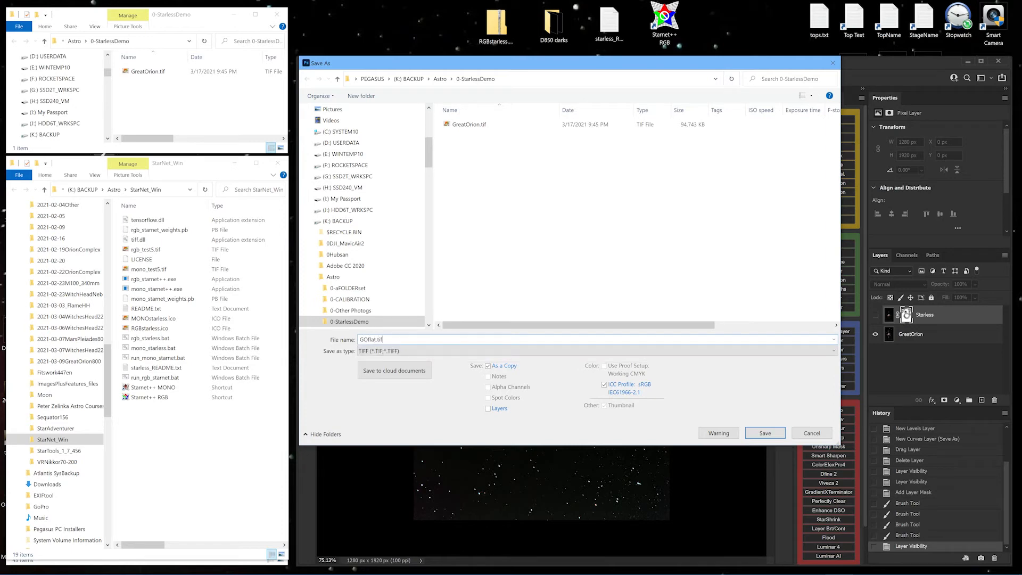
key("Return")
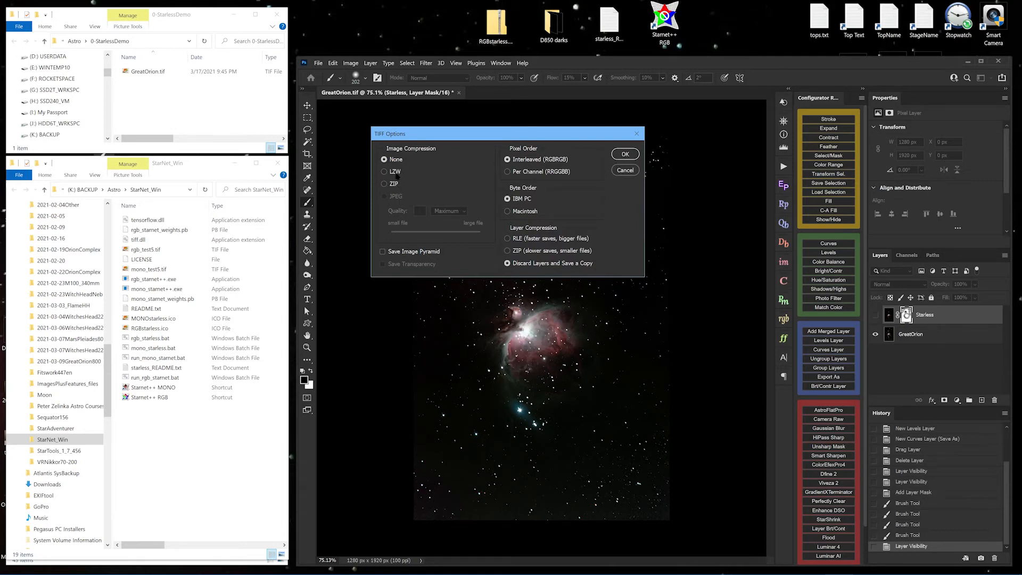
left_click(626, 155)
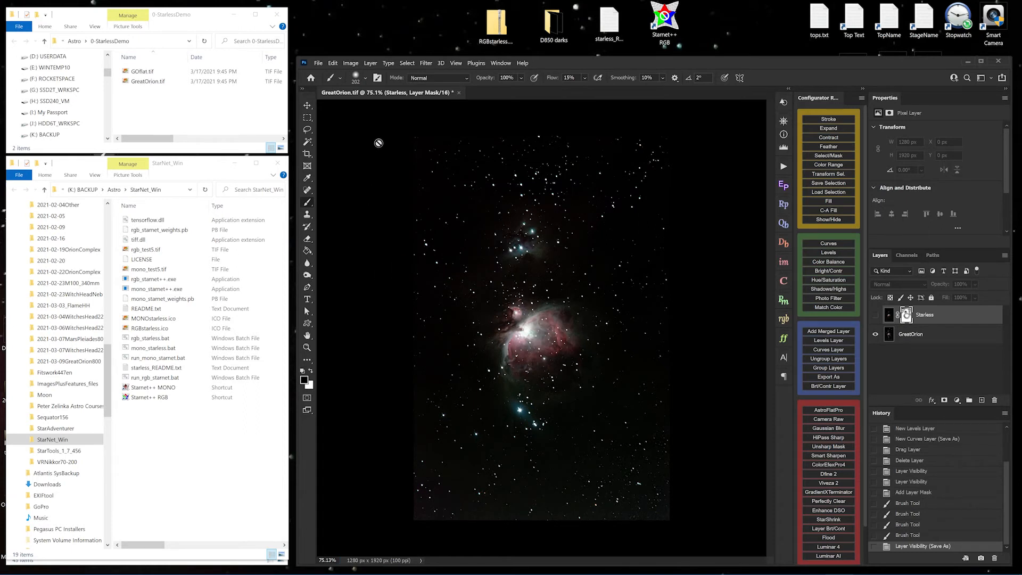
Step: Run GOflat.tif through the Starnet++ RGB desktop shortcut with the default stride of 64, then abort the run by closing its console window
left_click(114, 111)
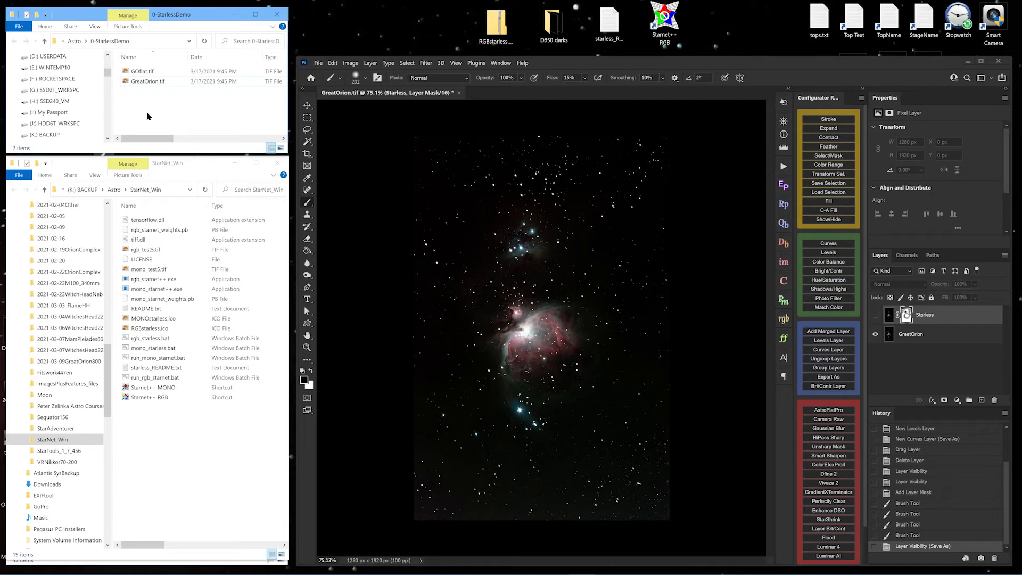
left_click(137, 82)
left_click_drag(116, 71, 665, 29)
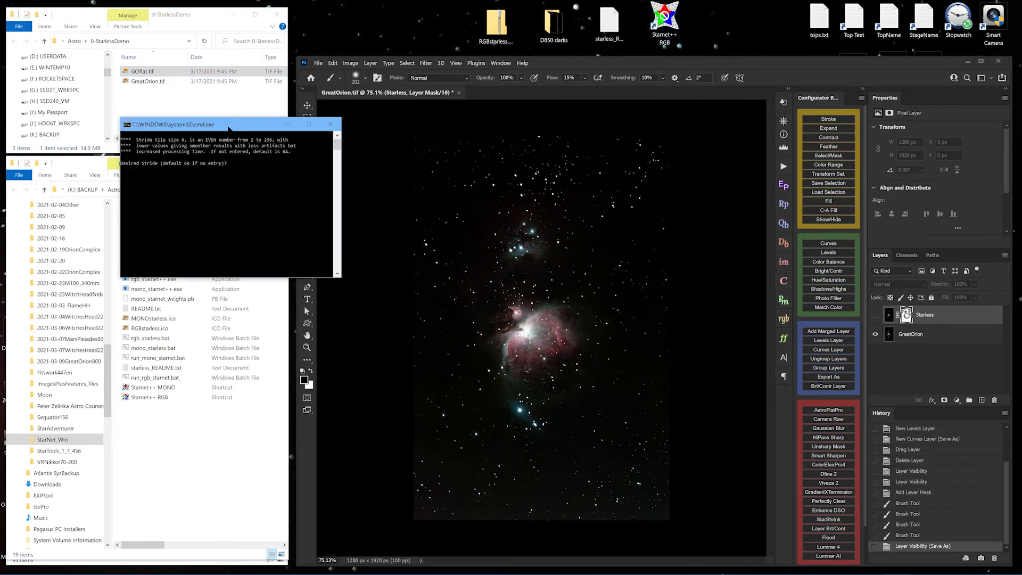
left_click_drag(236, 124, 578, 210)
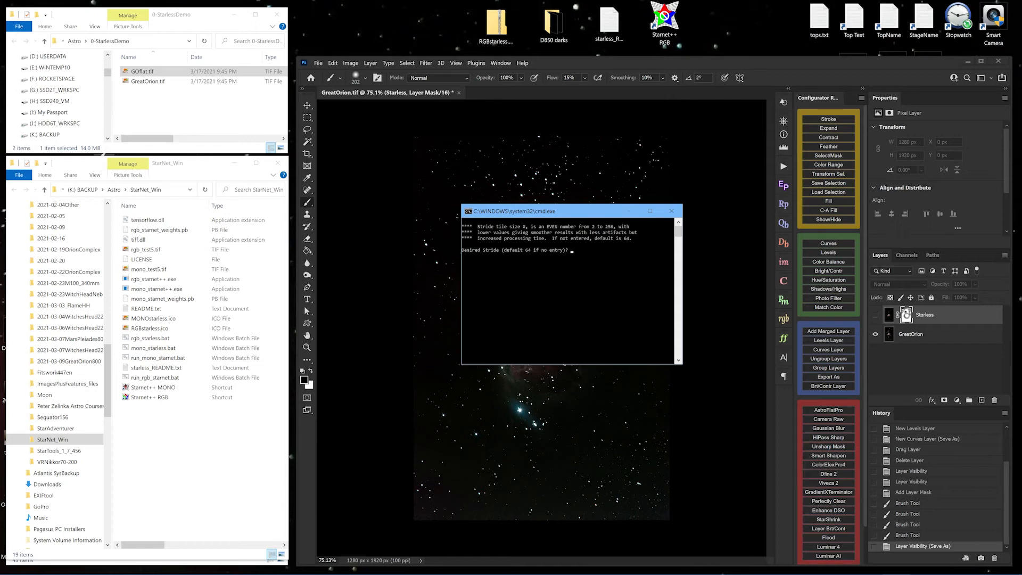
key("Return")
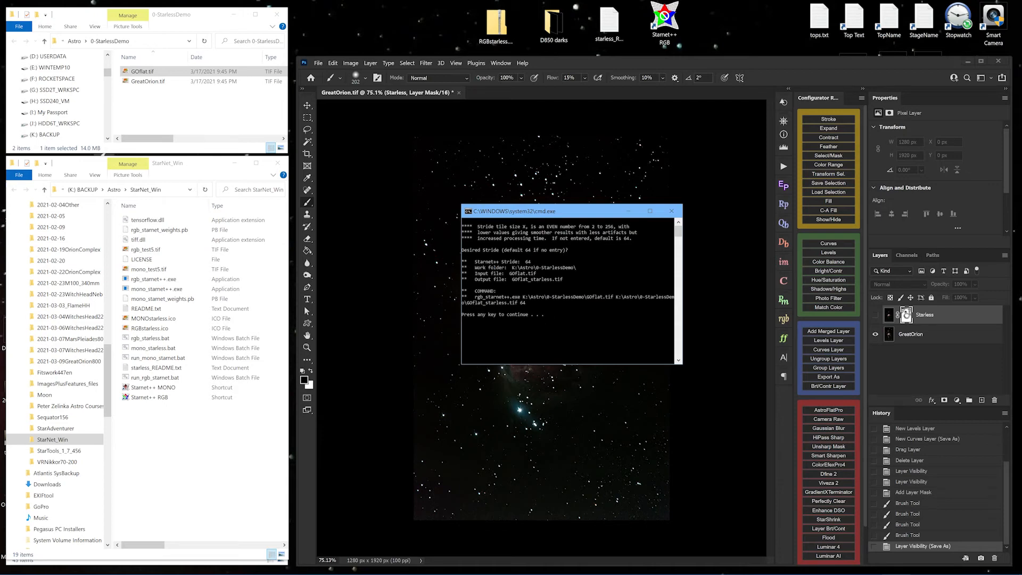
key("Return")
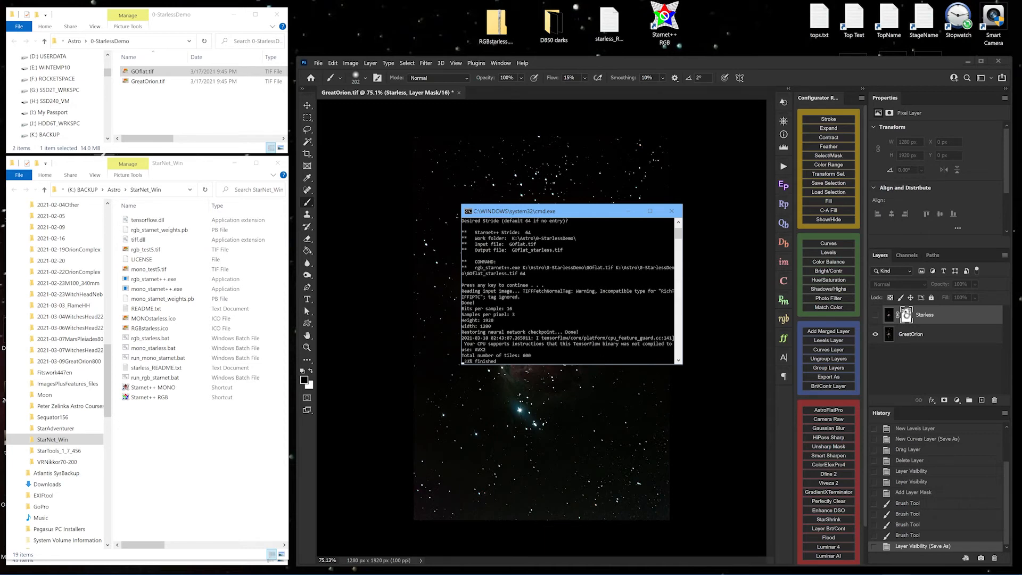
left_click(673, 211)
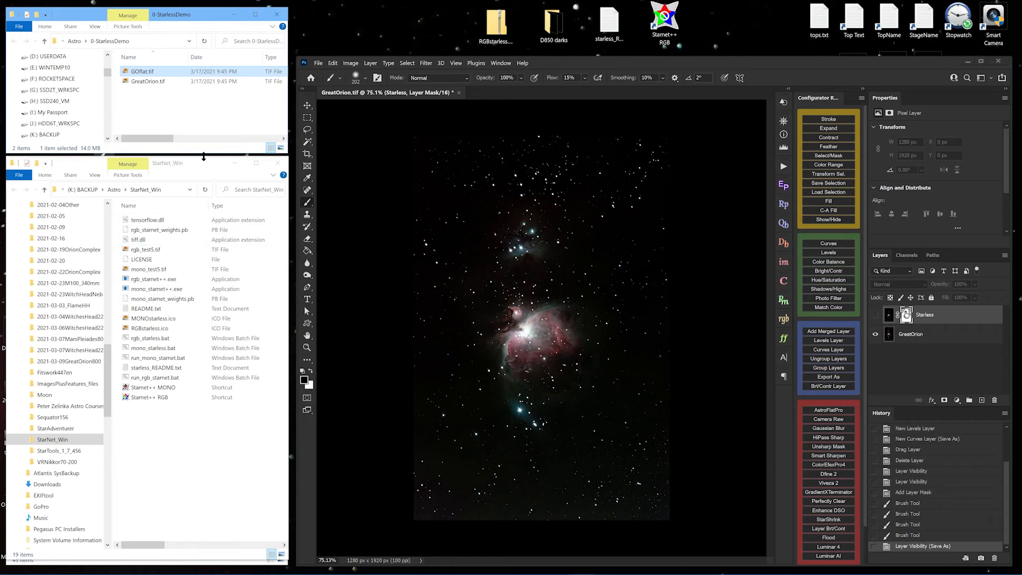
Step: Move the StarNet_Win window off the SendTo window and view the Send to destinations available for mono_test5.tif
left_click_drag(201, 166, 189, 134)
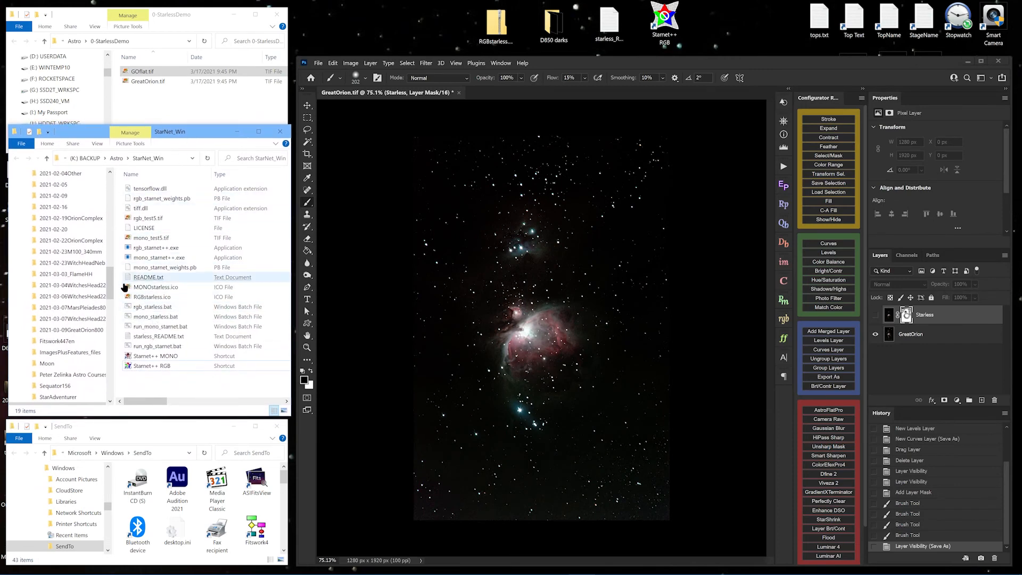
right_click(147, 242)
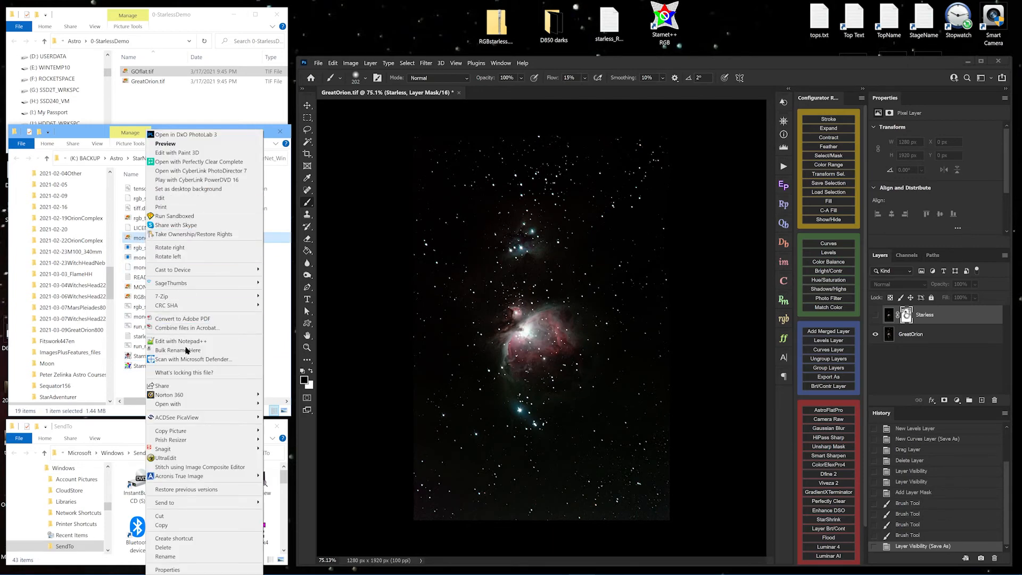
mouse_move(193, 508)
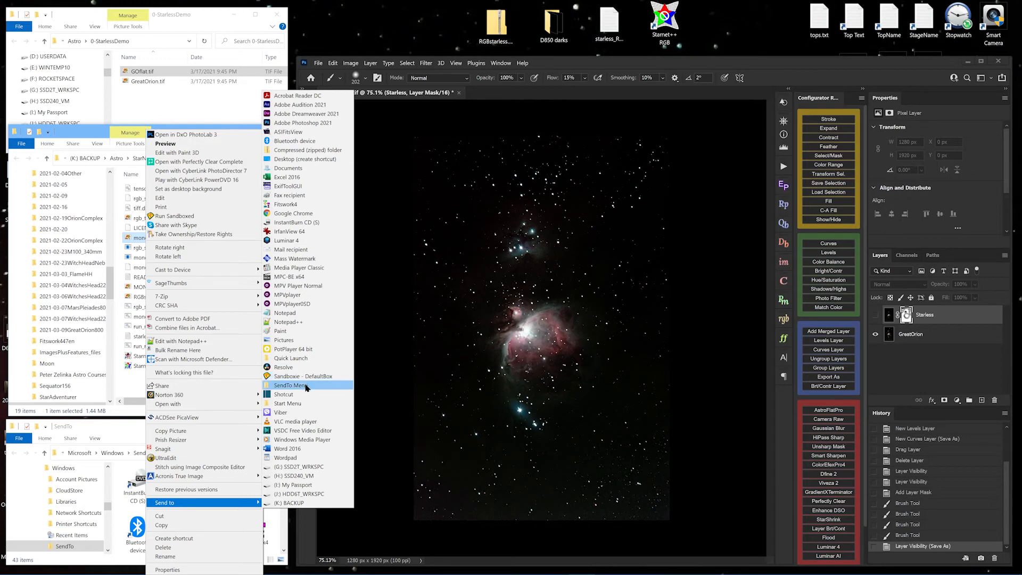
left_click(135, 434)
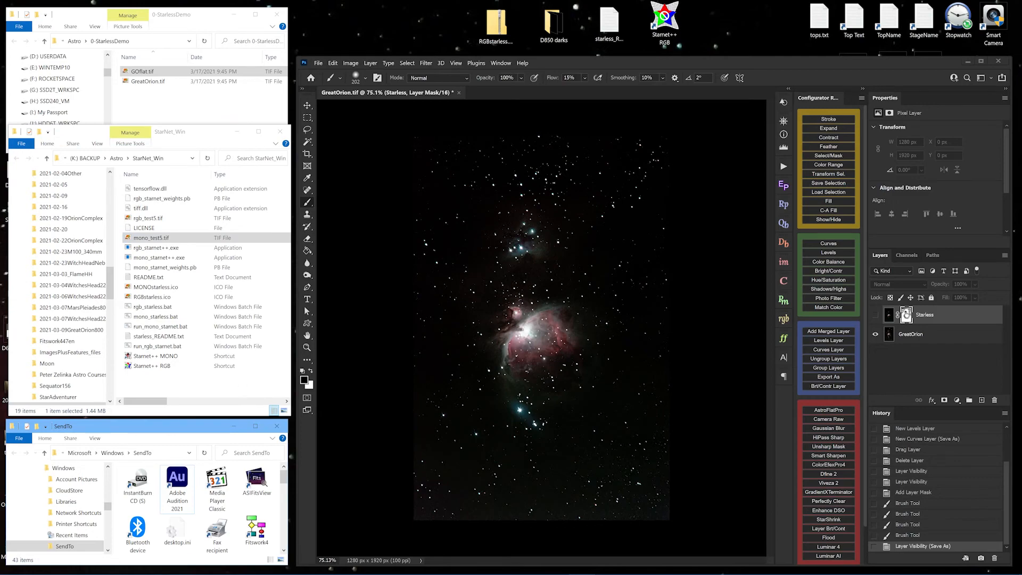
Step: Move the starless_README.txt window aside and copy the SendTo folder path given in installation item 5
left_click_drag(625, 129, 494, 56)
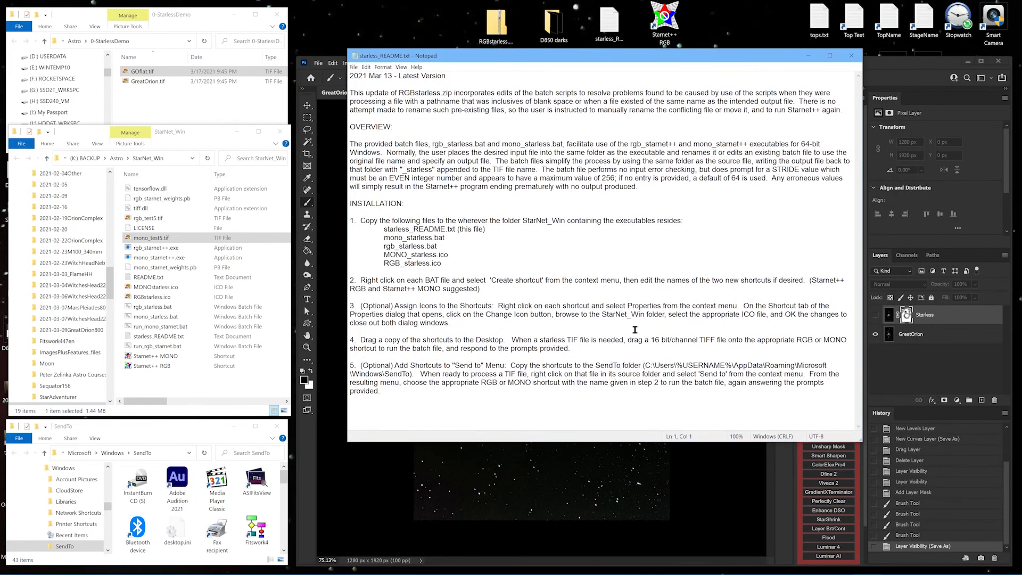
left_click_drag(644, 365, 404, 374)
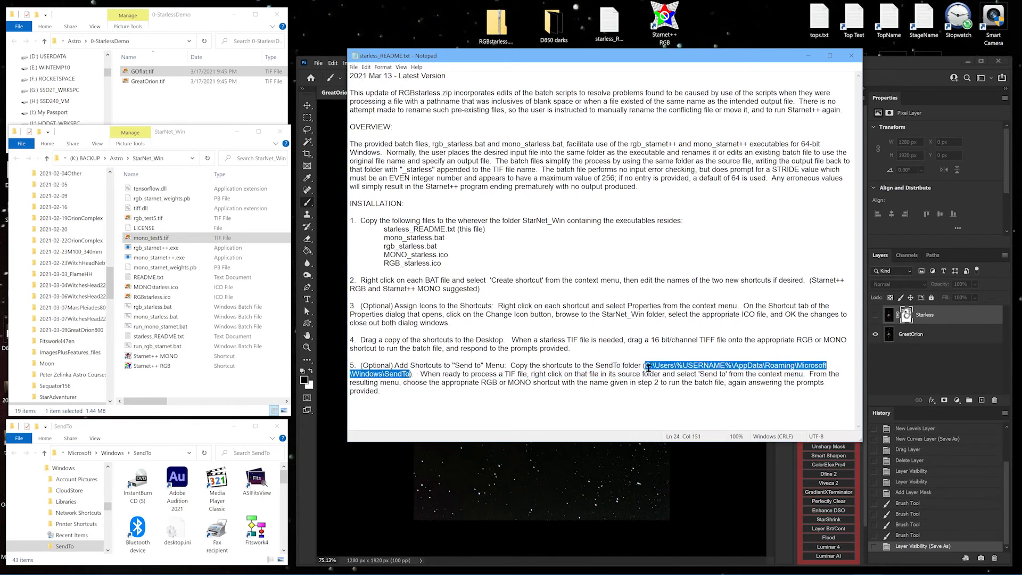
right_click(403, 378)
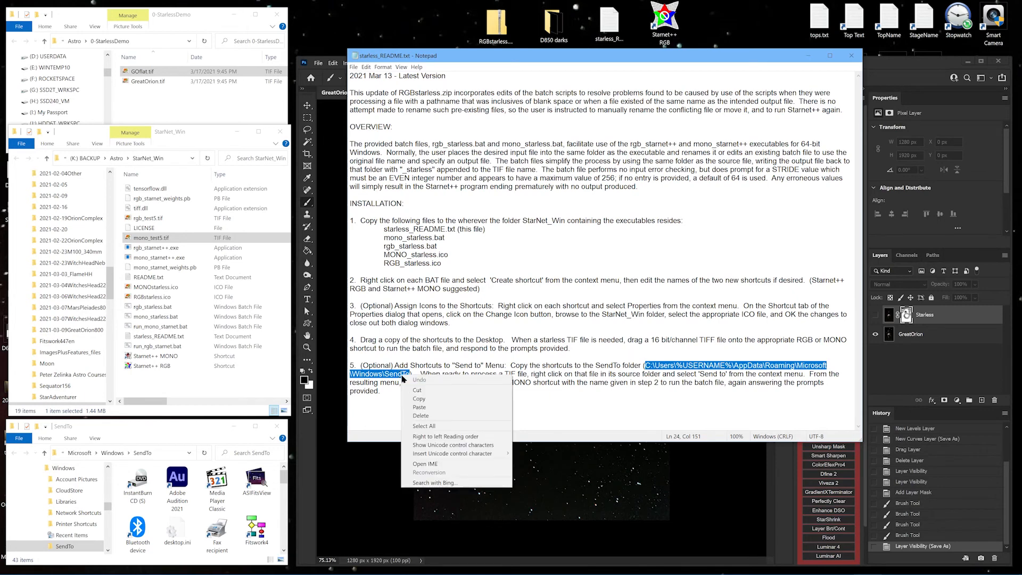
left_click(420, 398)
Step: Bring the folder windows forward and widen the SendTo window to about twice its width
left_click(228, 116)
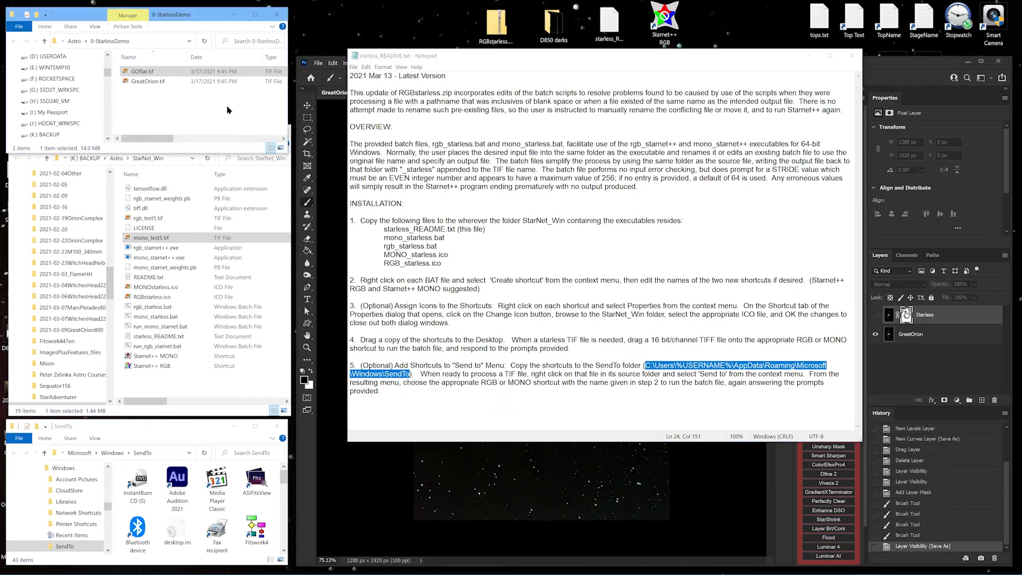
left_click(227, 392)
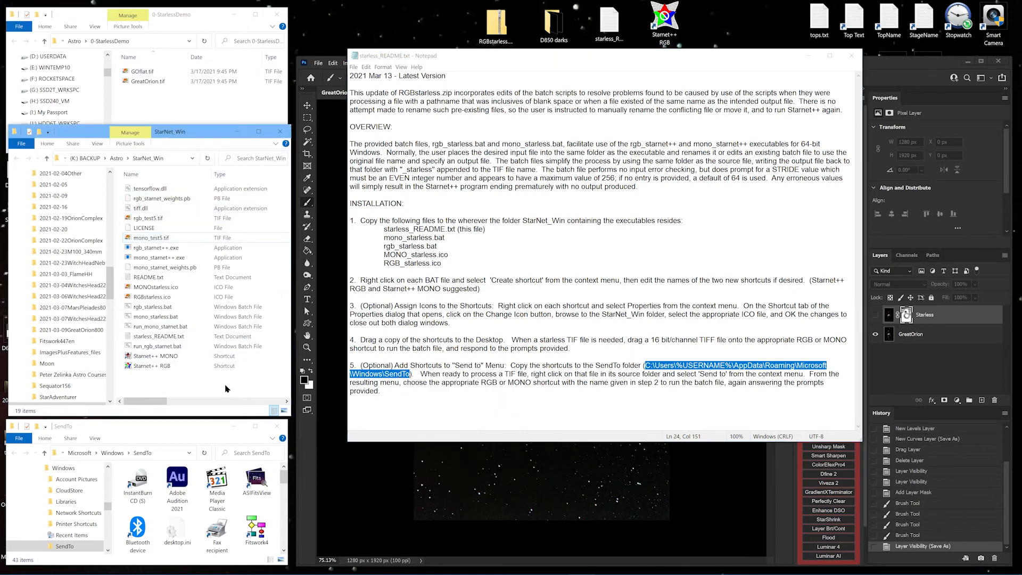
left_click(294, 439)
left_click_drag(296, 439, 601, 426)
Step: Replace the SendTo window's address with C:\Users\%USERNAME%\AppData\Roaming\Microsoft\Windows\SendTo and try to open that path
left_click(373, 453)
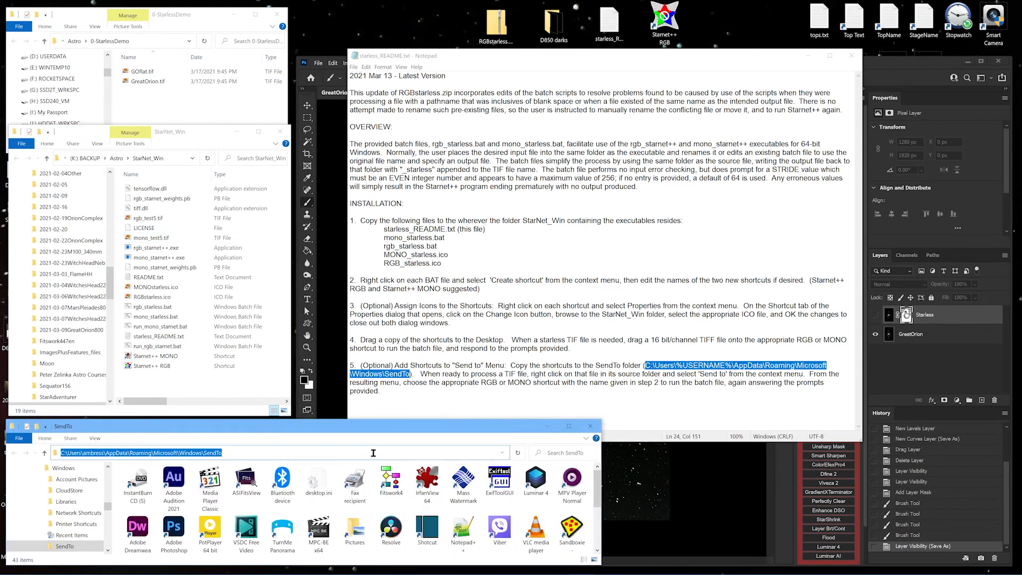
type("C:\\Users\\%USERNAME%\\AppData\\Roaming\\Microsoft\\Windows\\SendTo")
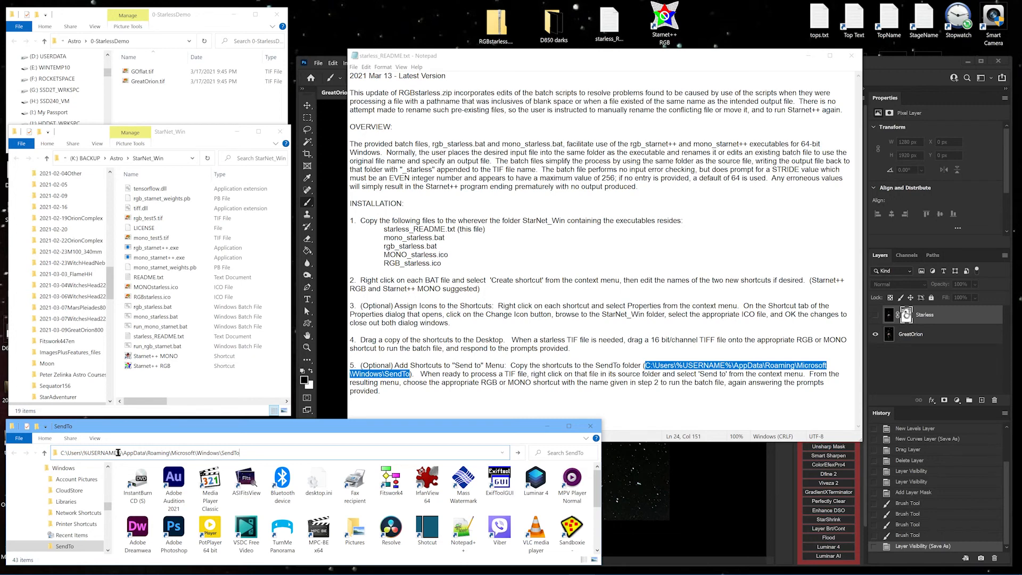
left_click(257, 452)
key("Return")
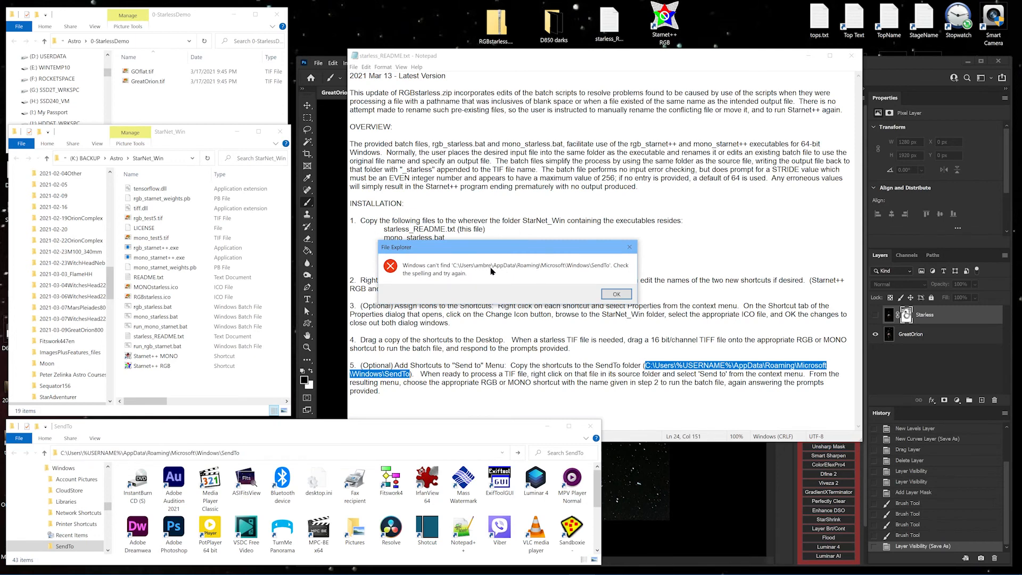
left_click(617, 294)
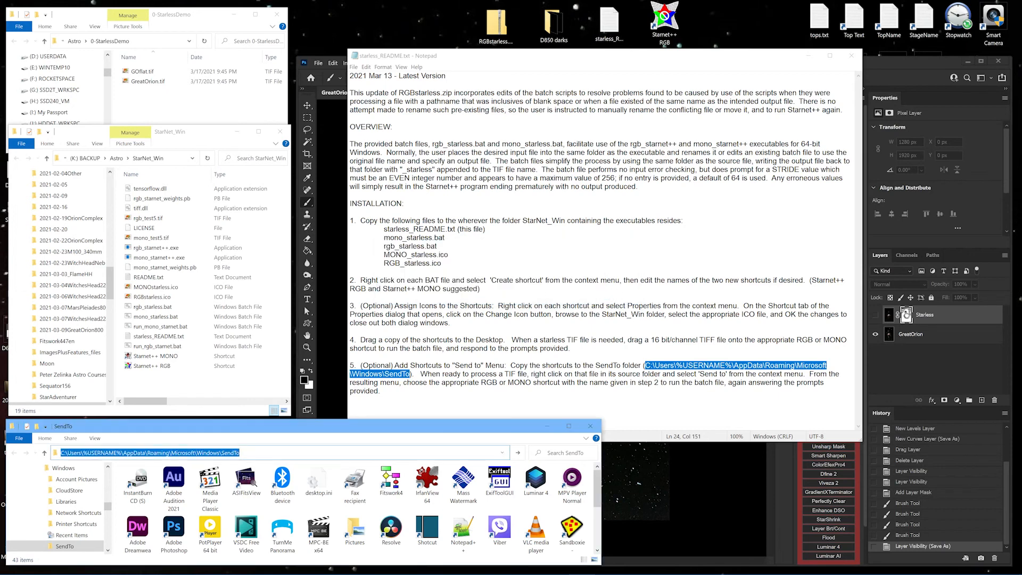
Step: Remove the %USERNAME% placeholder from the address and try to open C:\Users\AppData\Roaming\Microsoft\Windows\SendTo
left_click(89, 452)
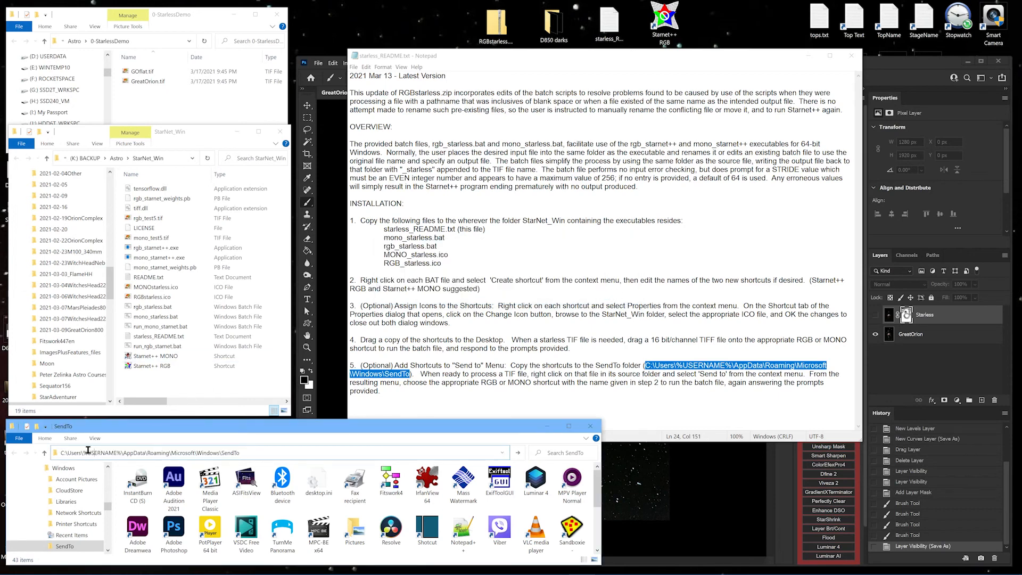
left_click_drag(87, 452, 121, 452)
key("BackSpace")
key("BackSpace")
key("BackSpace")
key("Return")
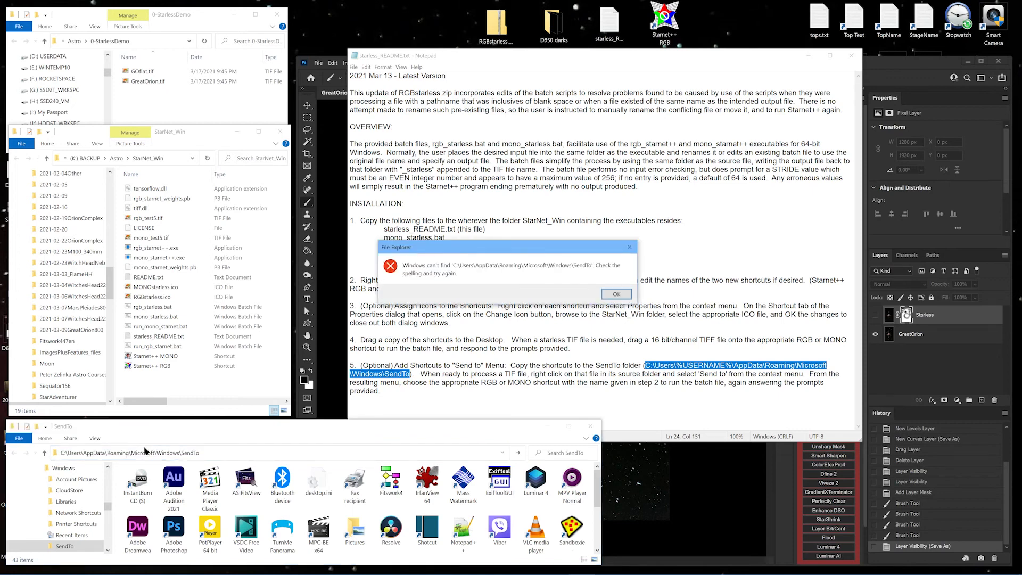
key("Return")
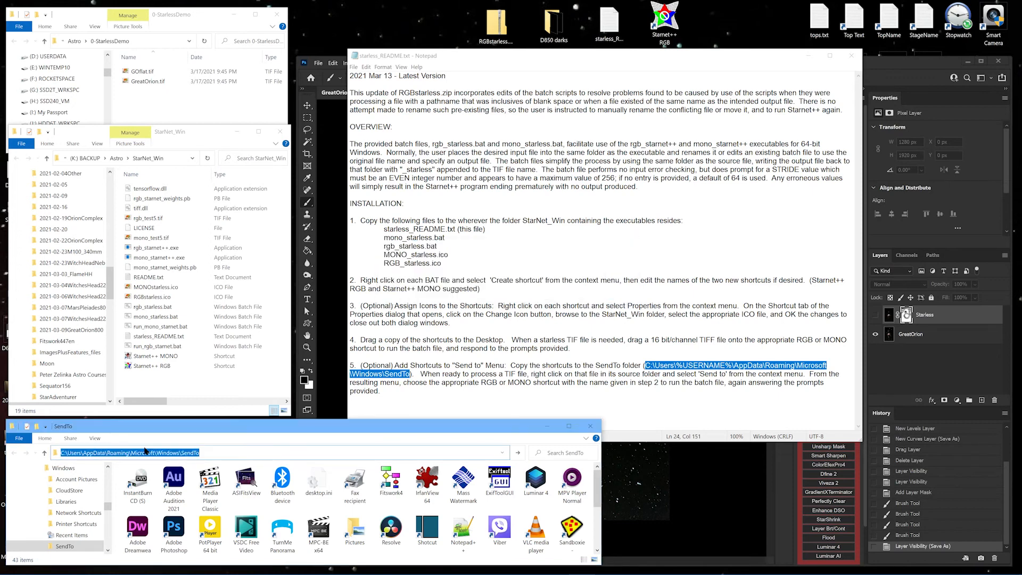
Step: Insert the account's user folder name and a backslash after C:\Users\ in the address and open the SendTo folder
left_click(100, 452)
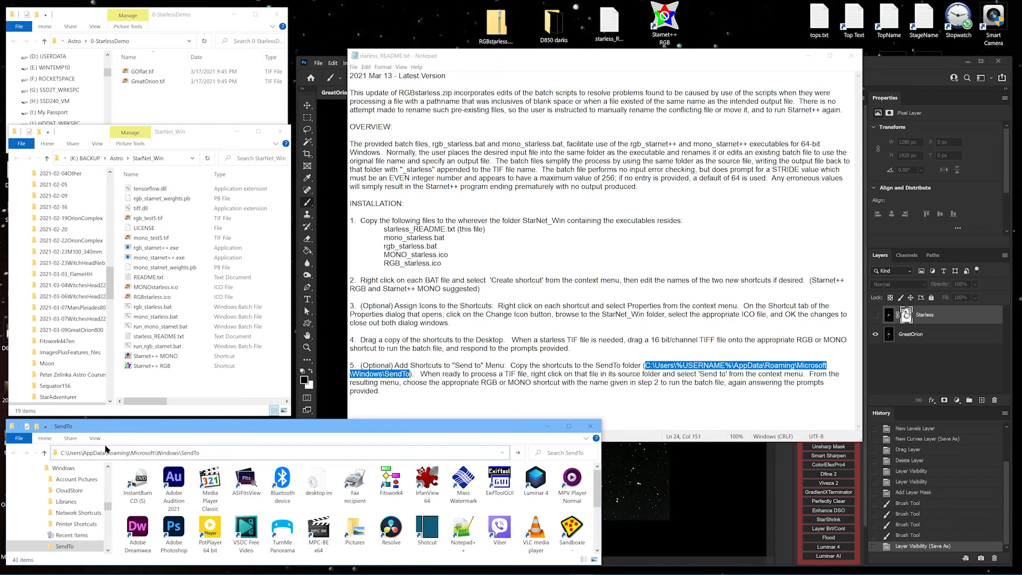
type("ambress\\")
key("Return")
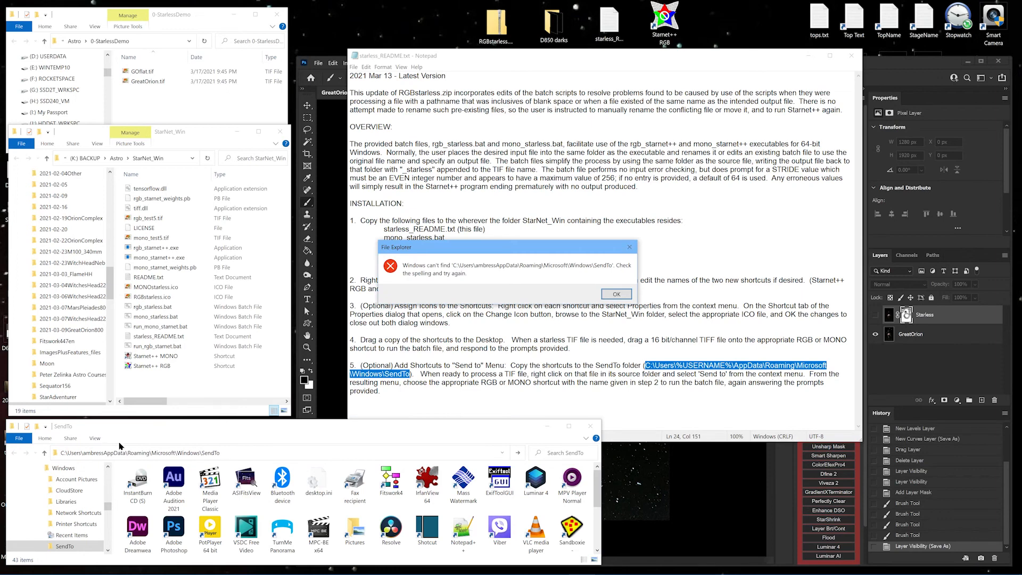
left_click(616, 294)
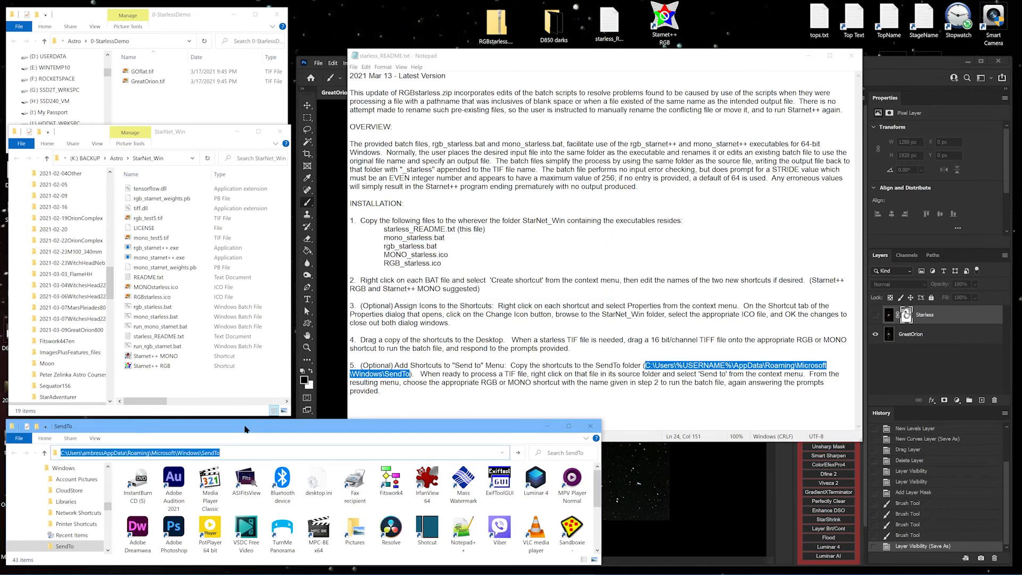
left_click(110, 451)
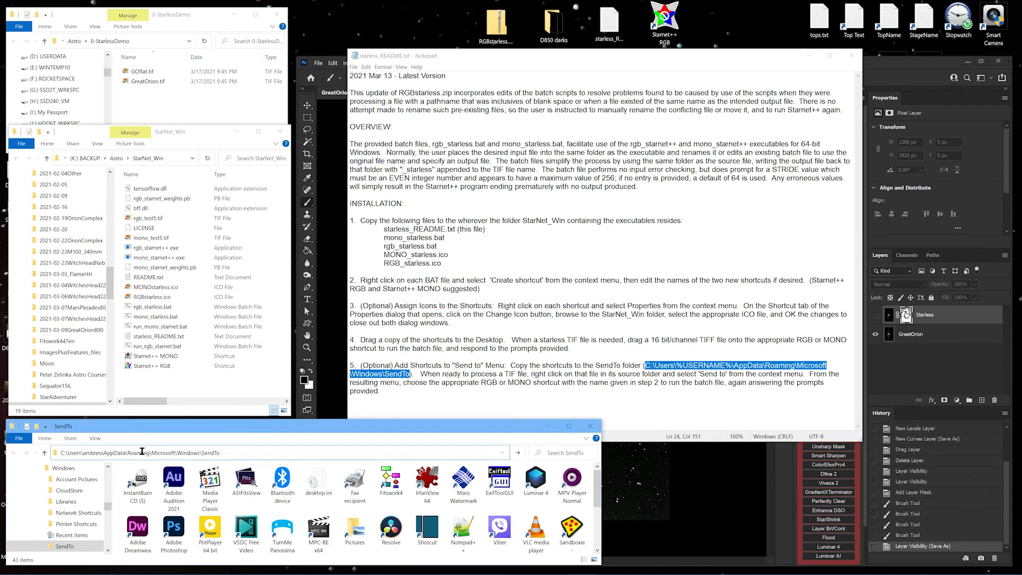
type("\\")
key("Return")
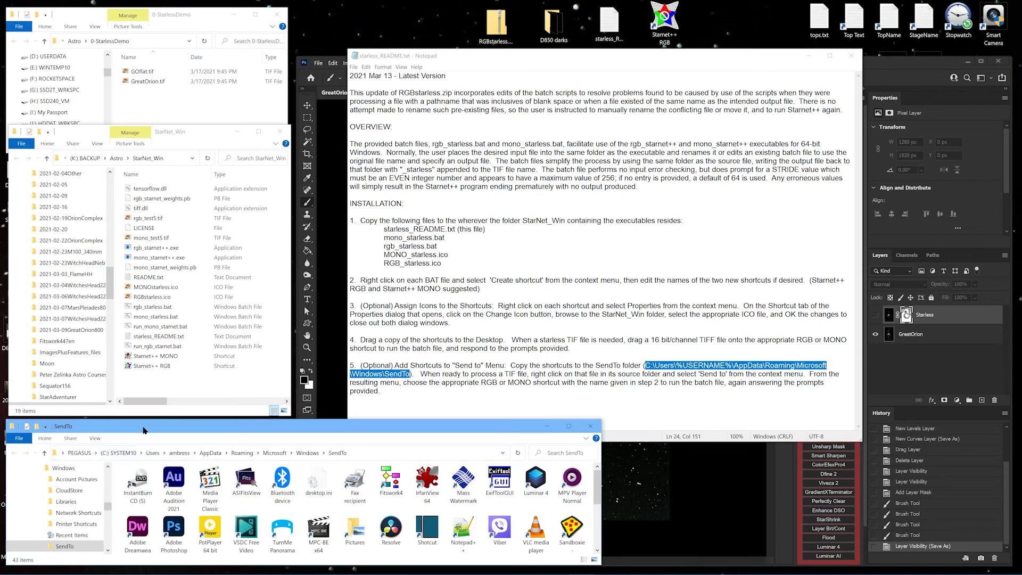
Step: Make the SendTo window taller and copy the Starnet++ MONO and Starnet++ RGB shortcuts from StarNet_Win into it
left_click(409, 452)
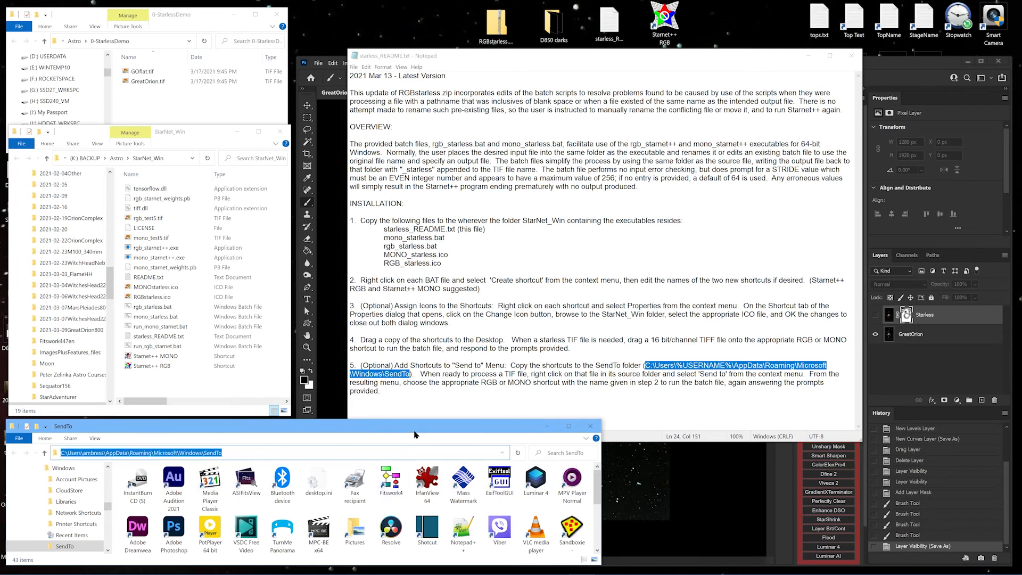
left_click_drag(415, 420, 402, 299)
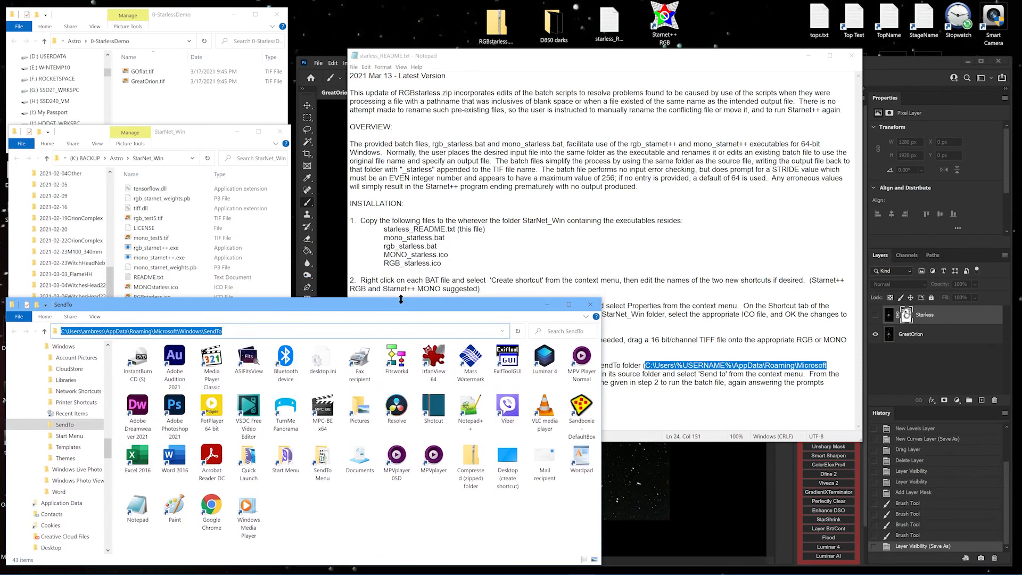
left_click(209, 135)
left_click_drag(186, 385, 360, 526)
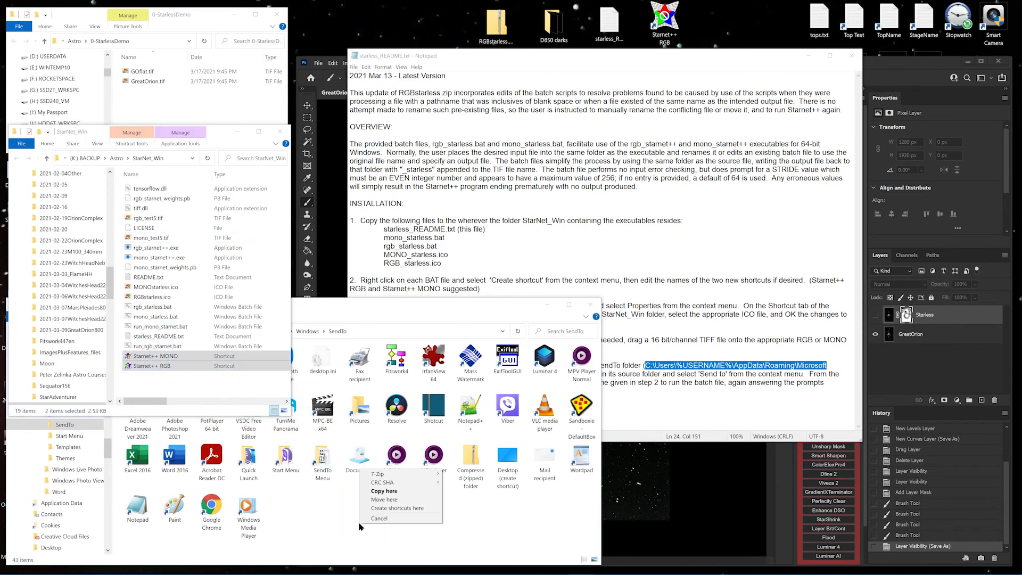
left_click(382, 491)
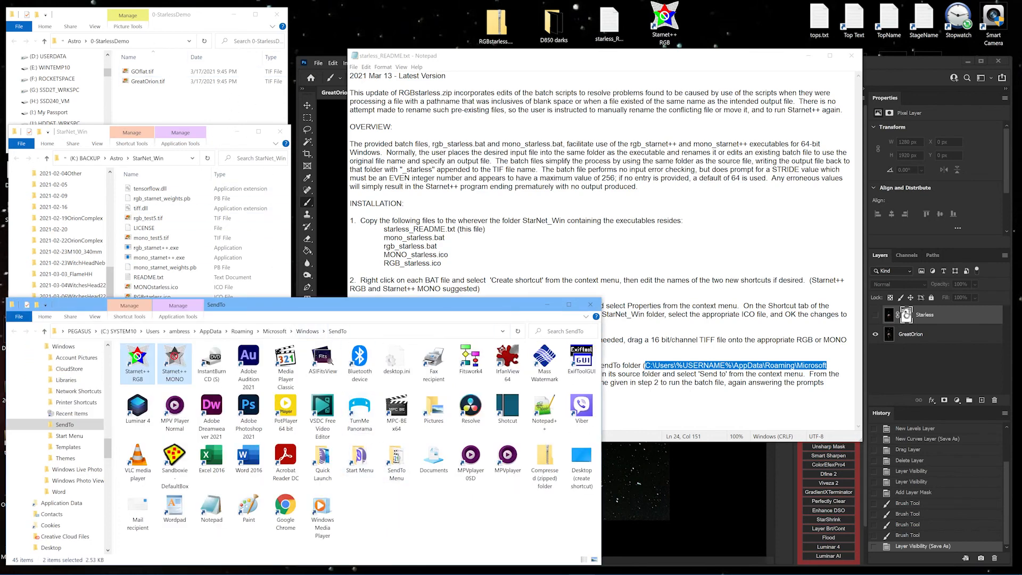
Step: Close starless_README.txt and show the SendTo folder's full path as editable text at the user folder name
left_click(685, 404)
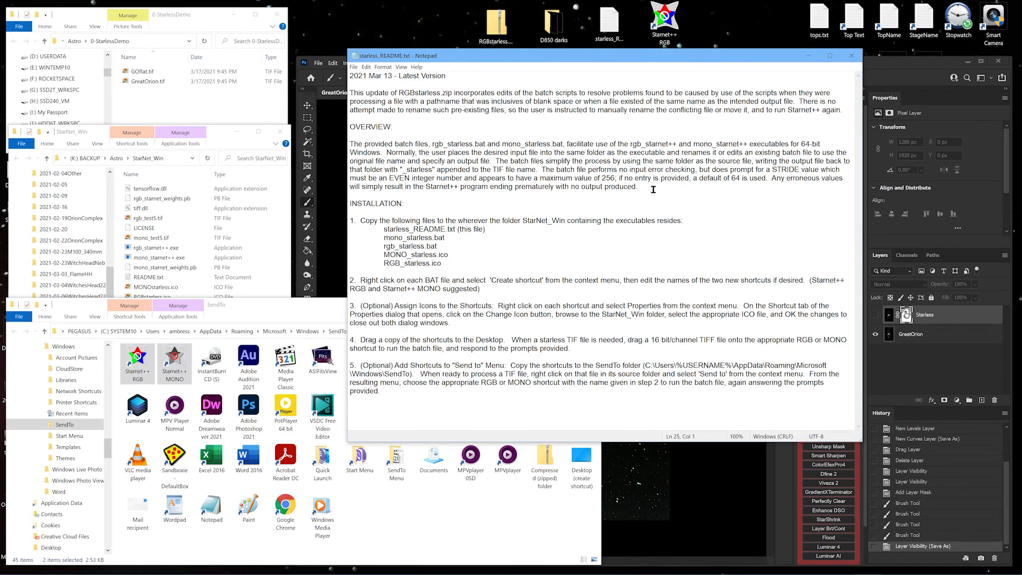
left_click(851, 56)
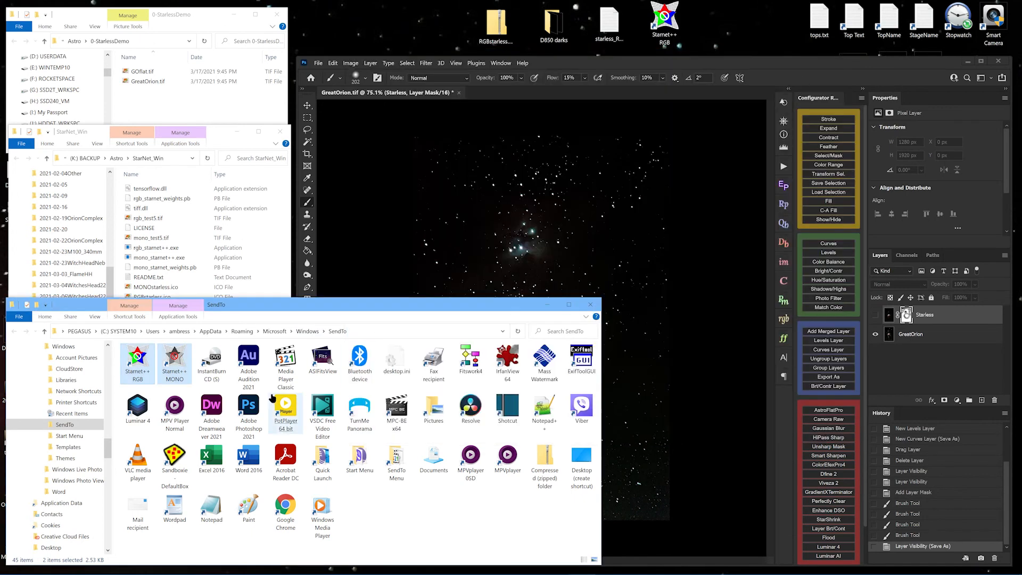
left_click(398, 330)
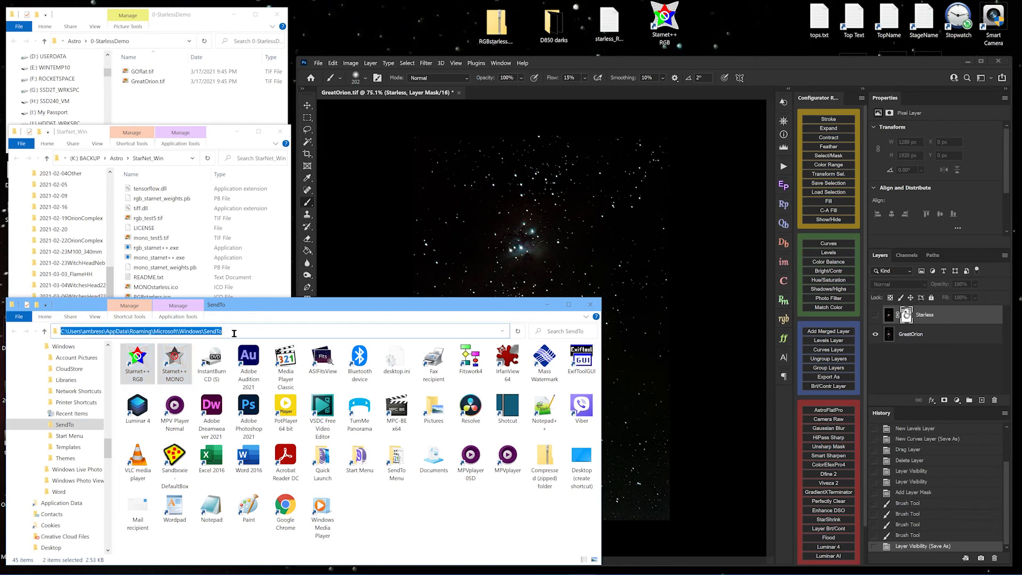
left_click(104, 331)
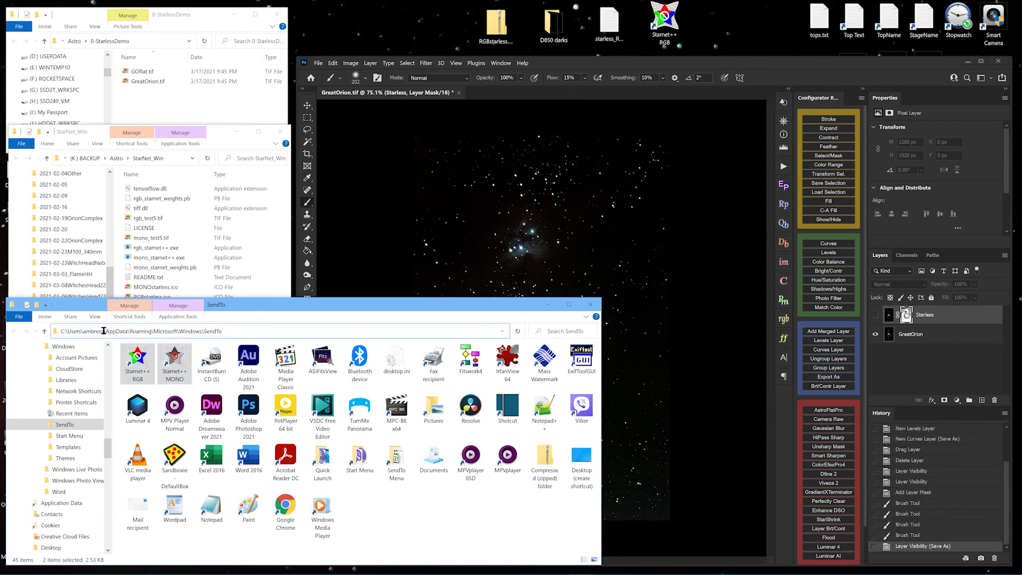
Step: Highlight the part of the SendTo path after the user folder name, and close the SendTo folder window
left_click_drag(105, 330, 247, 330)
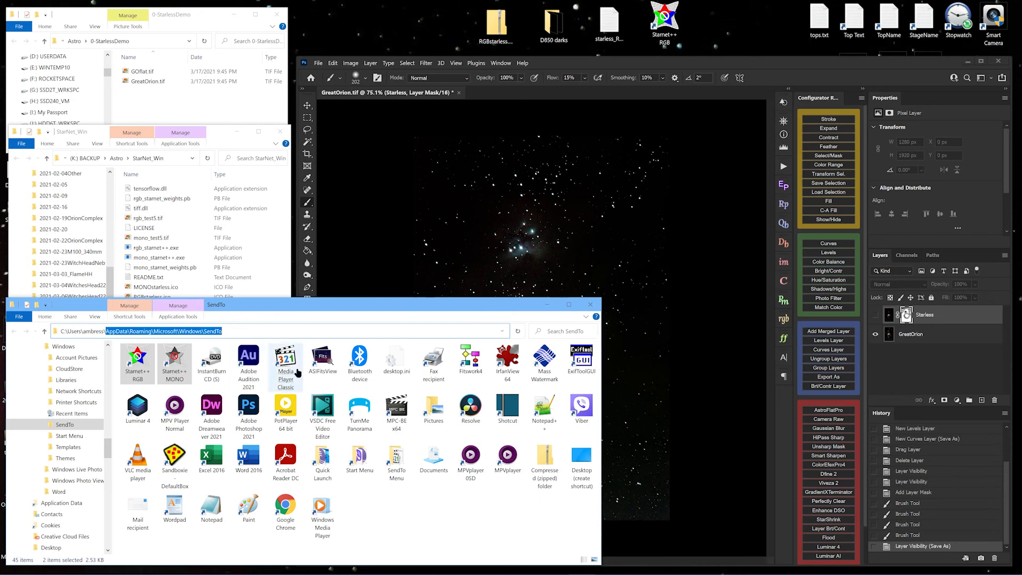
left_click(355, 523)
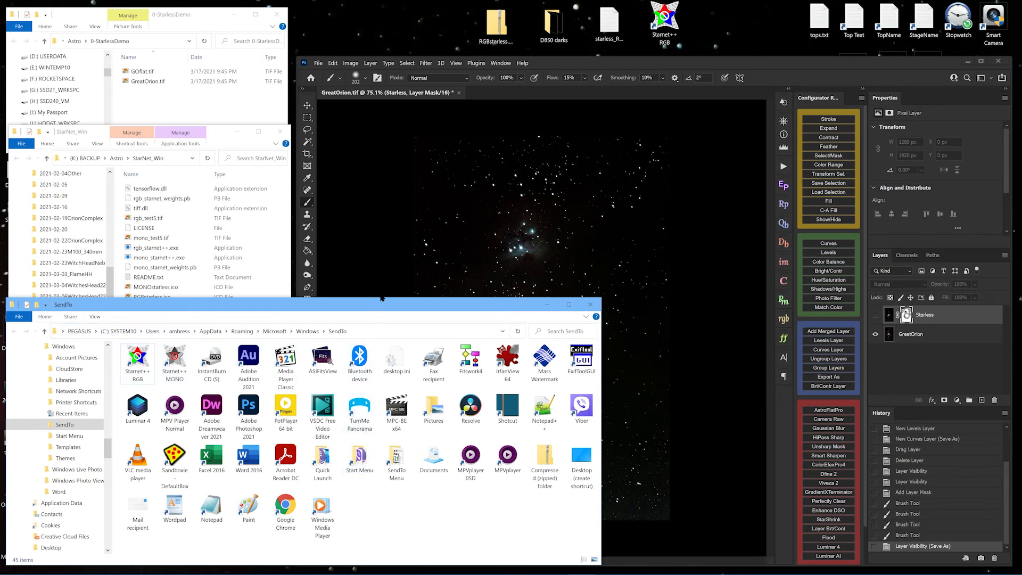
left_click_drag(382, 309, 537, 265)
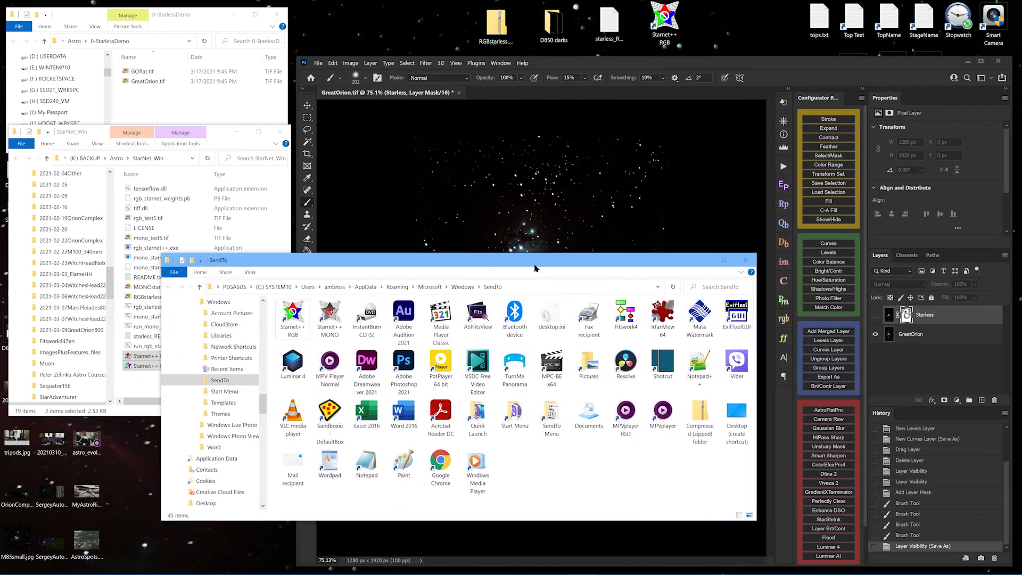
left_click(745, 259)
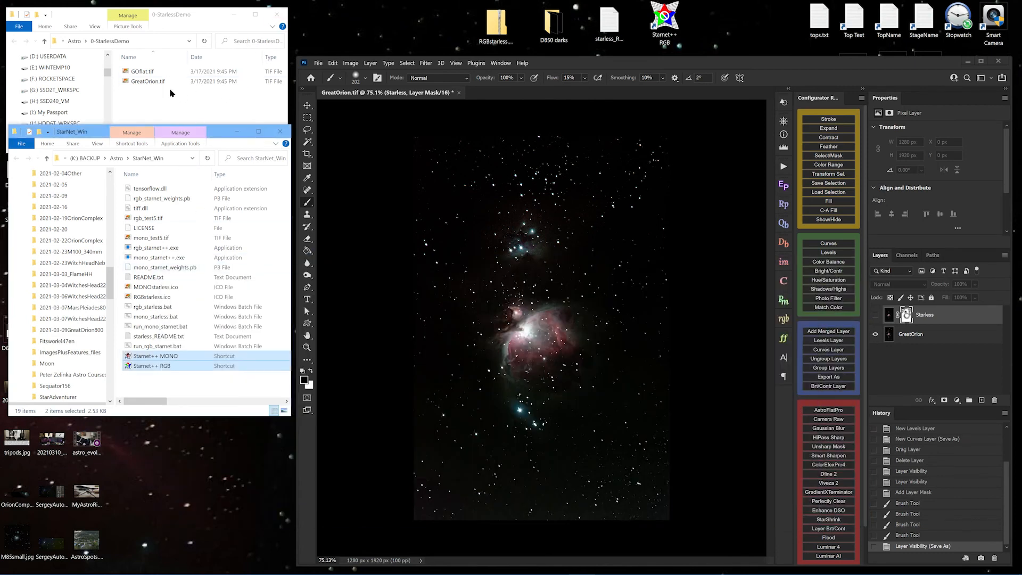
Step: Close the StarNet_Win folder window and switch to Photoshop with its window maximized
right_click(147, 73)
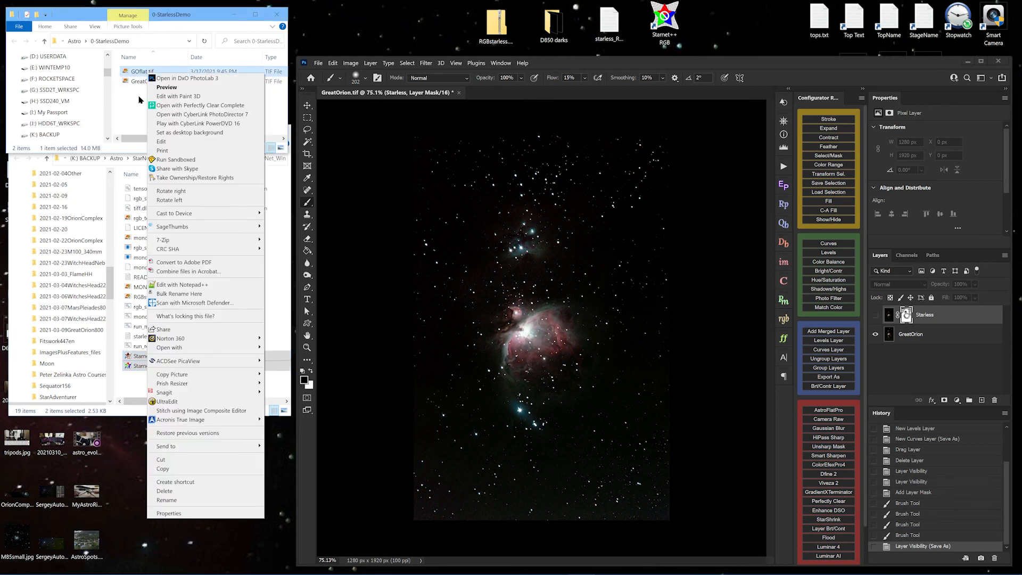
key("Escape")
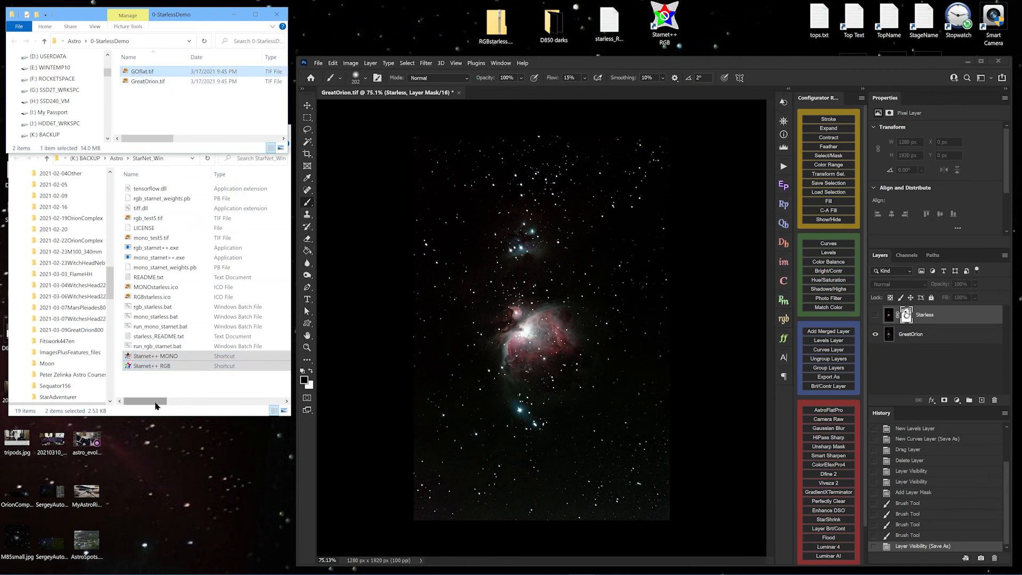
left_click(184, 398)
left_click(279, 132)
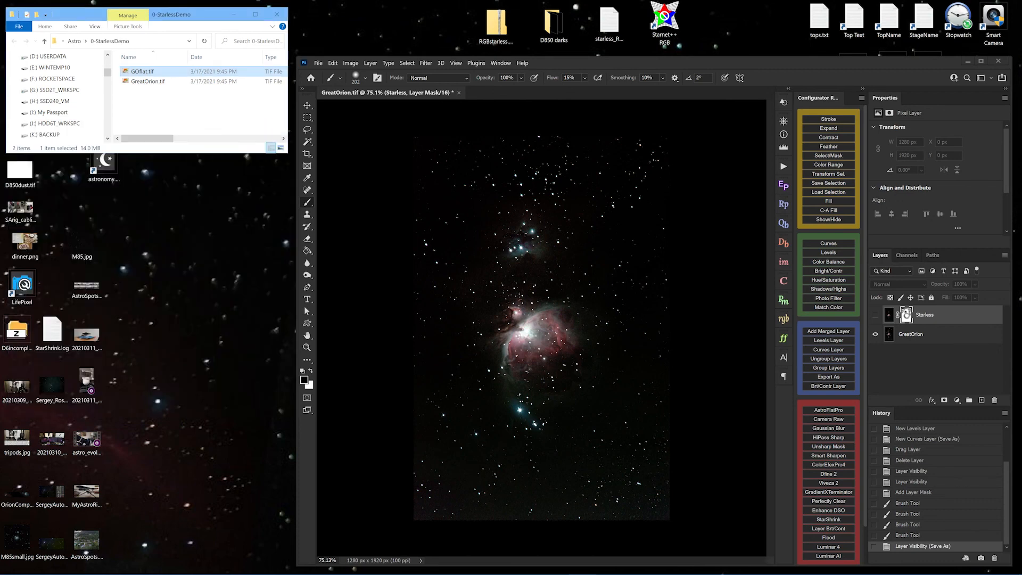
left_click(981, 61)
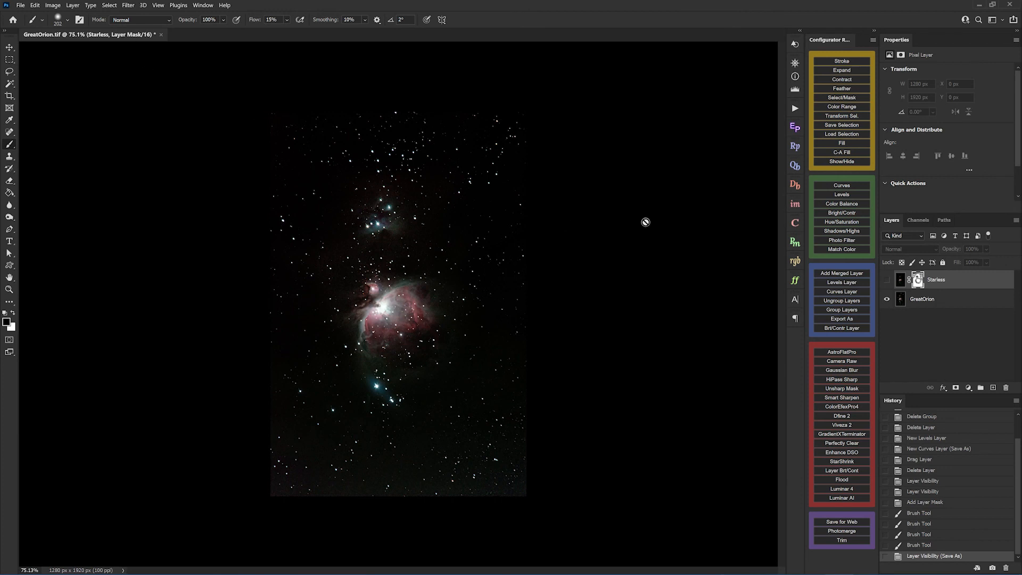
Step: Save a copy of GreatOrion.tif without layers as an uncompressed TIFF, replacing GOflat.tif in the 0-StarlessDemo folder
scroll(585, 212, "up", 2)
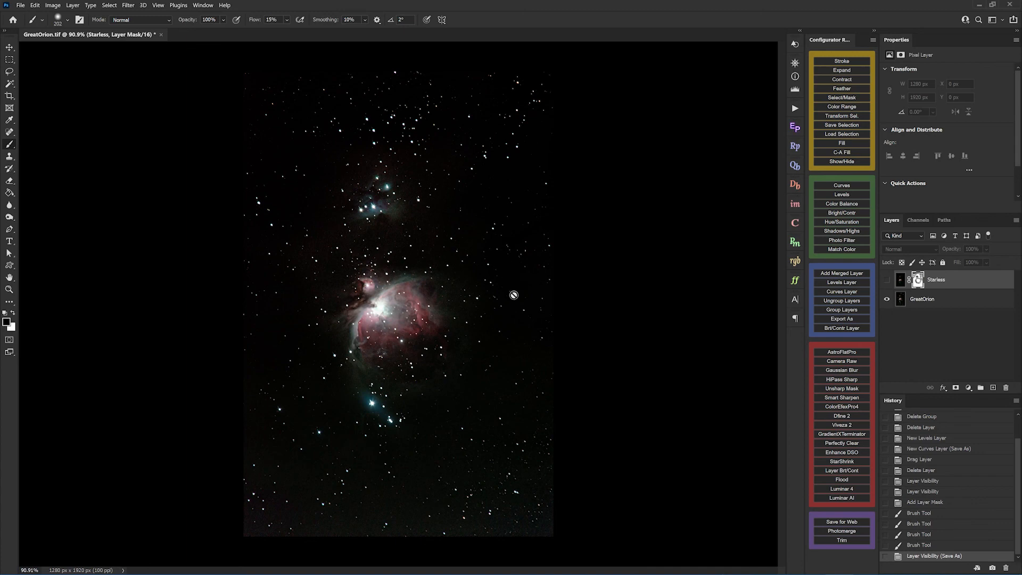
left_click(21, 5)
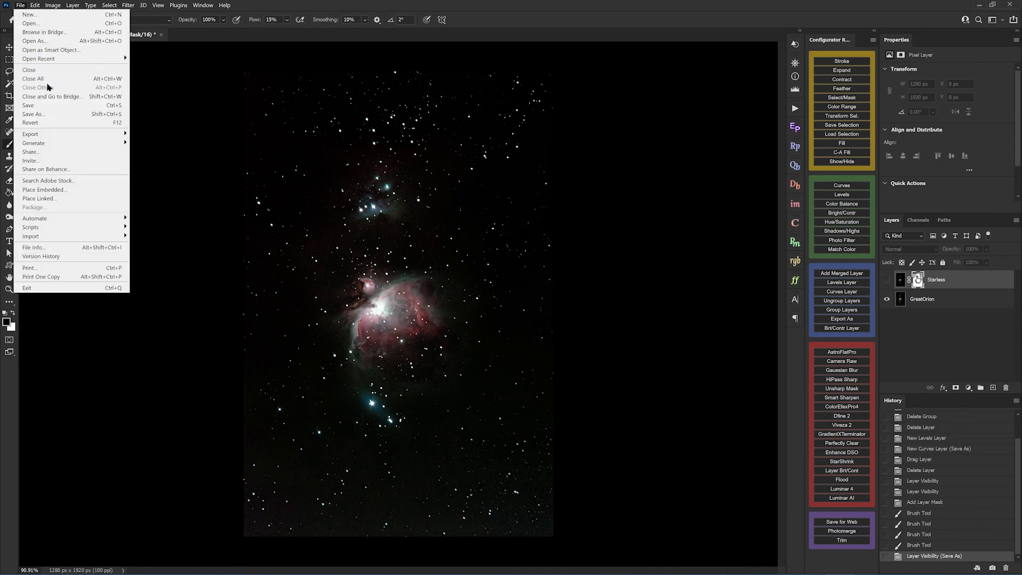
left_click(40, 114)
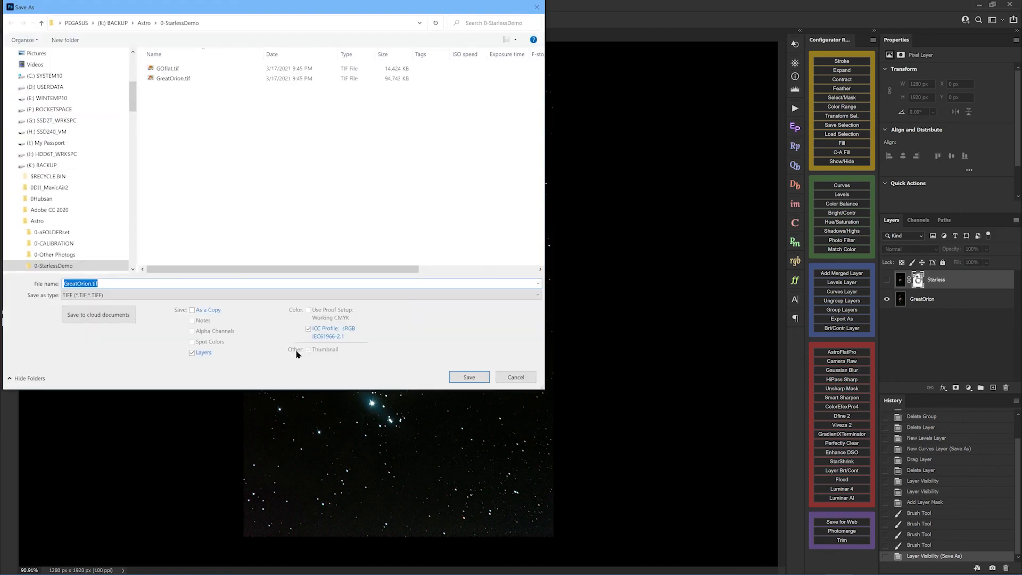
left_click(192, 352)
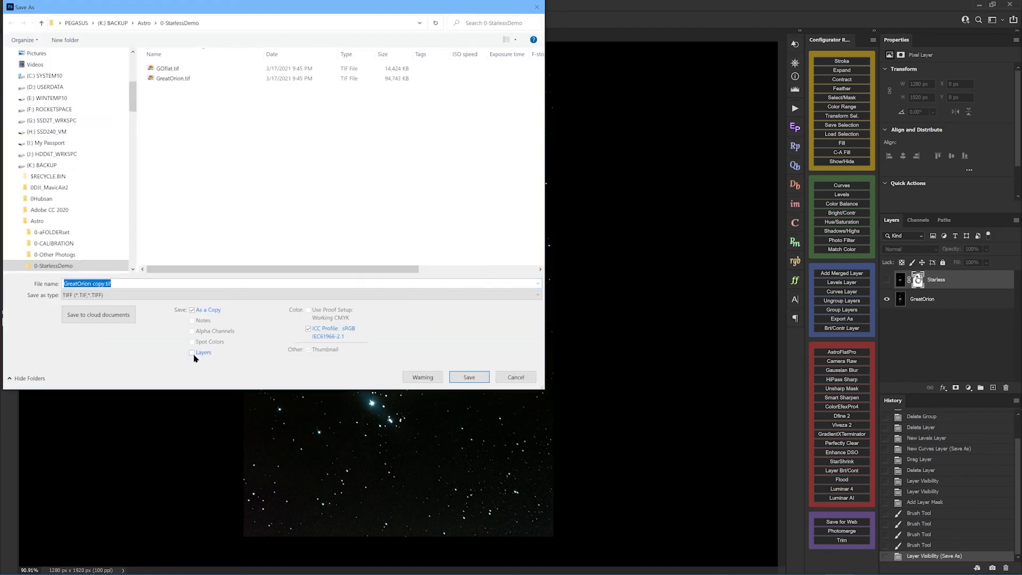
left_click(206, 68)
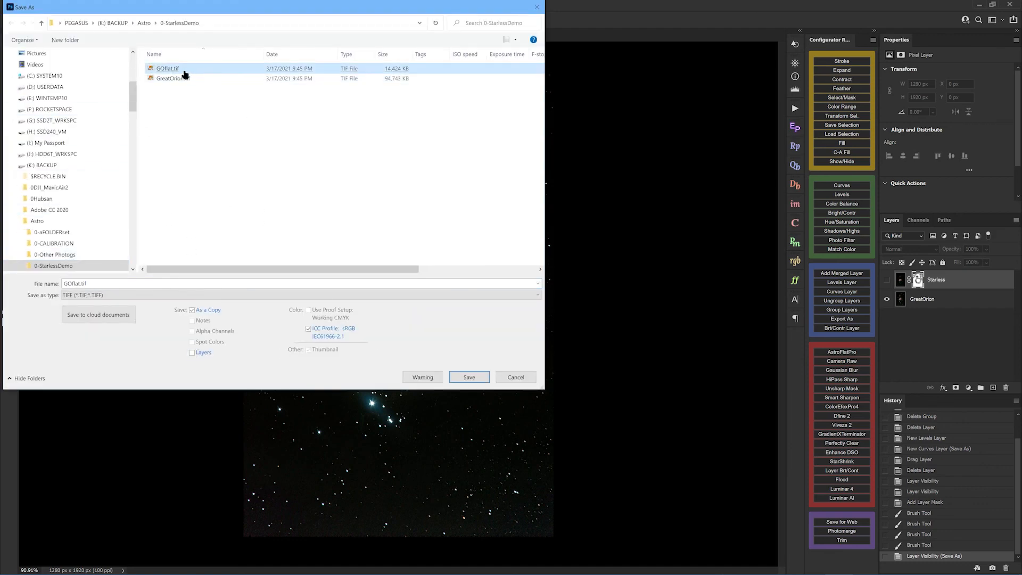
left_click(465, 377)
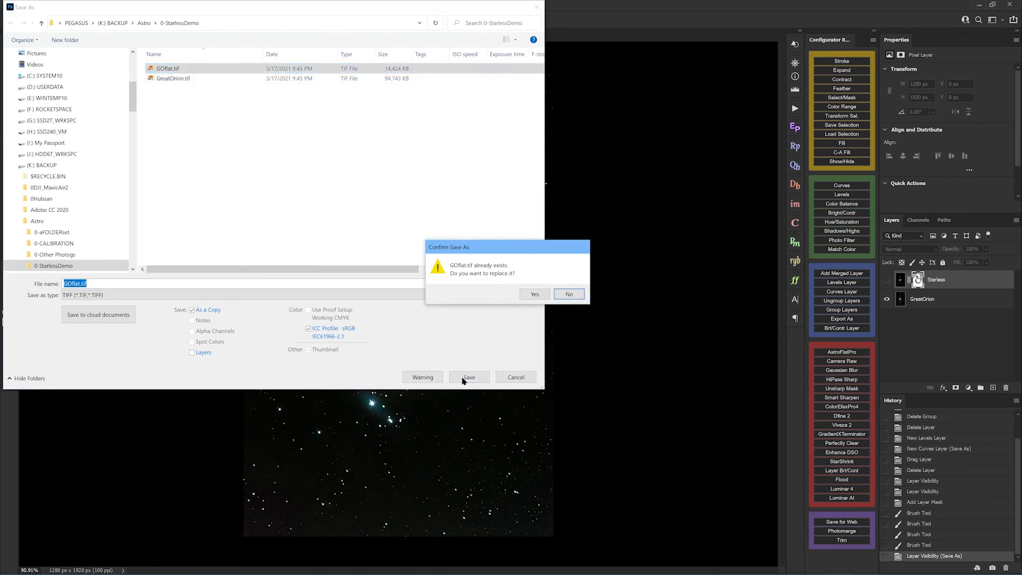
left_click(535, 294)
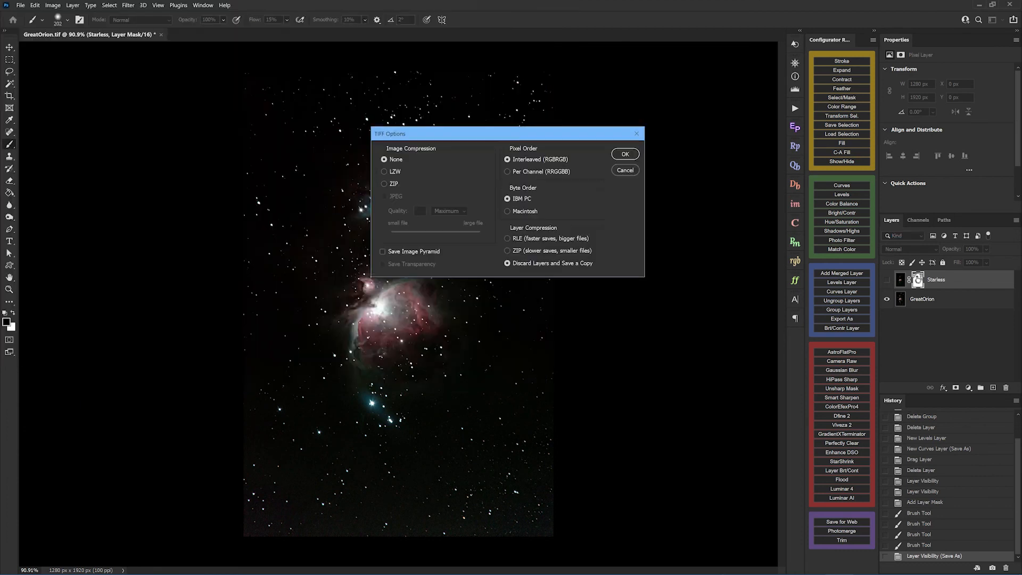
left_click(625, 155)
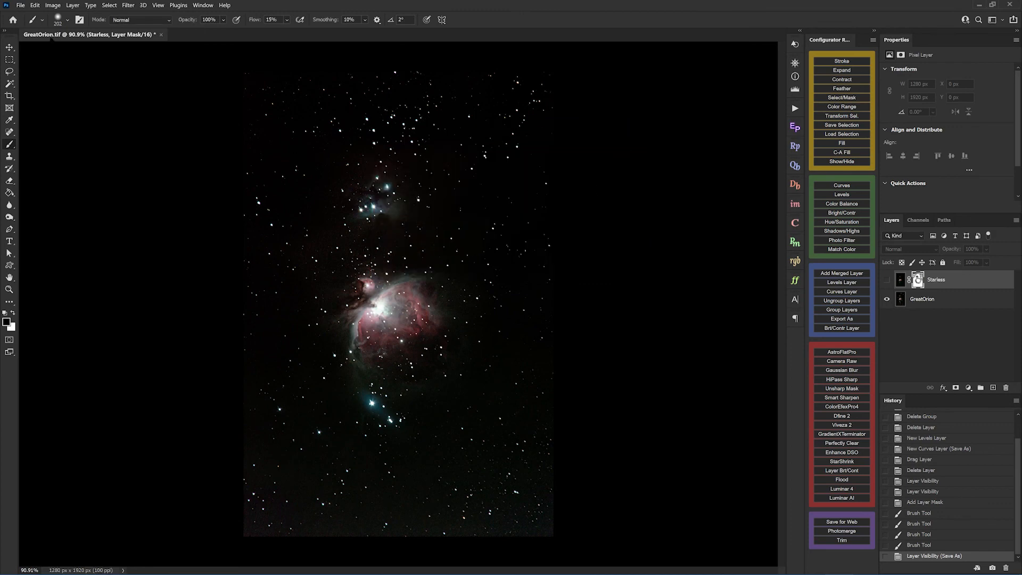
Step: Browse for a file to open and send GOflat.tif to Starnet++ RGB from the file list
left_click(21, 6)
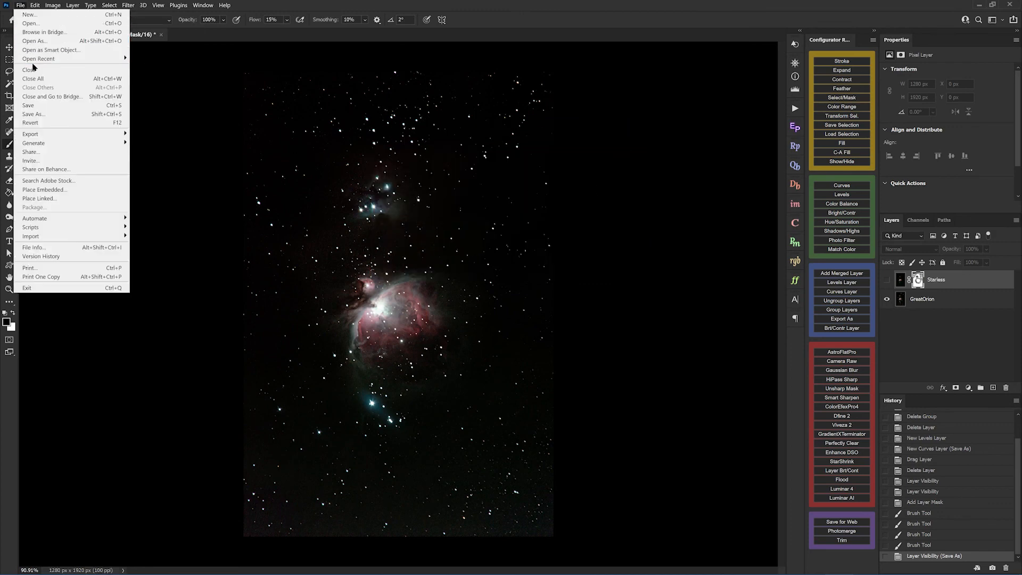
mouse_move(33, 61)
left_click(31, 24)
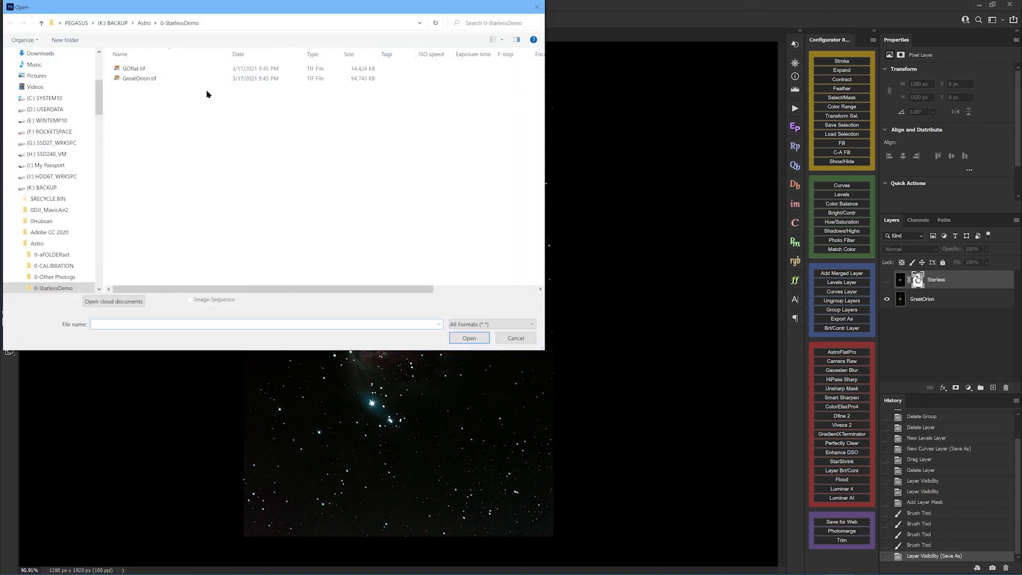
right_click(134, 69)
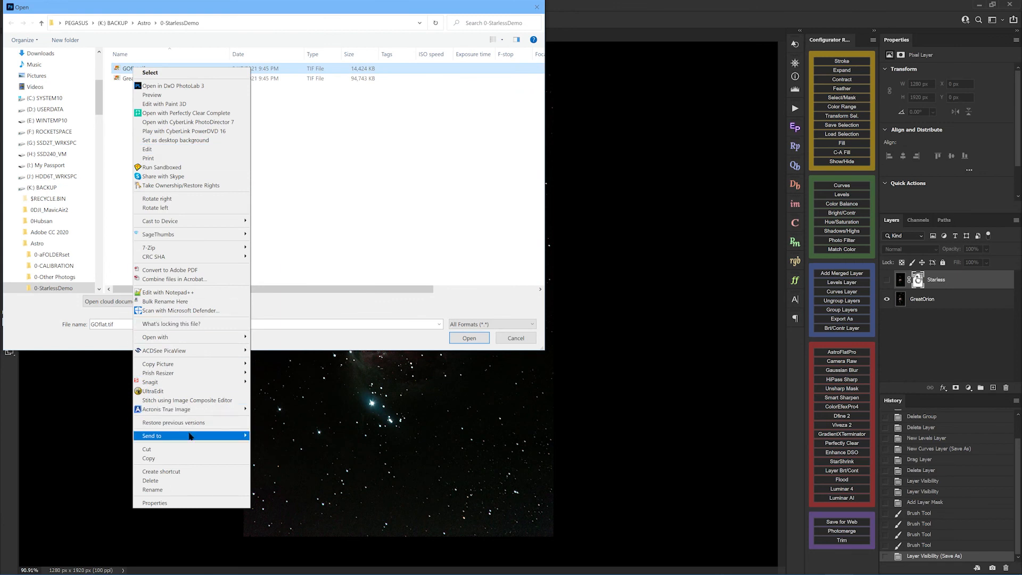
mouse_move(190, 436)
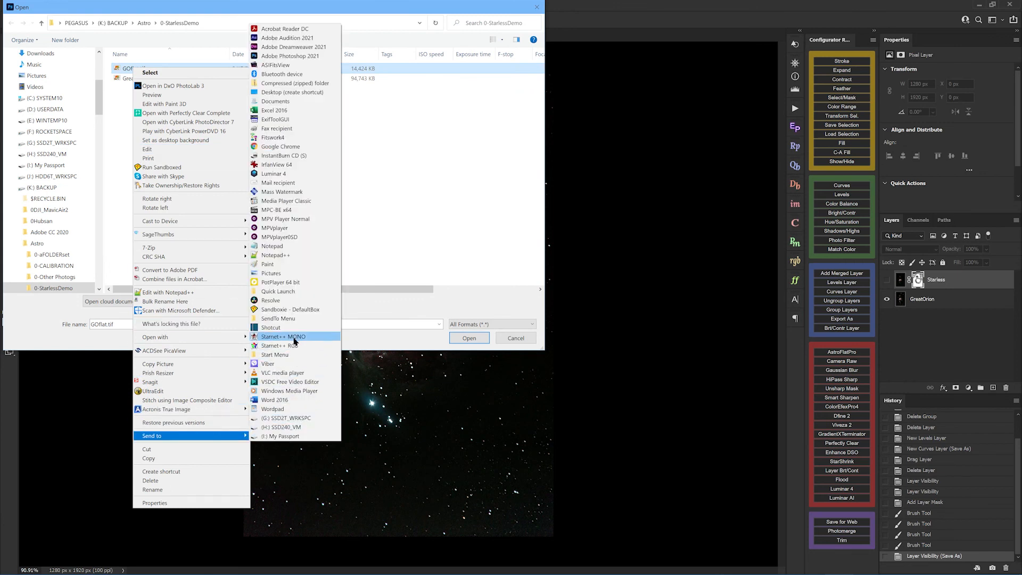
left_click(271, 347)
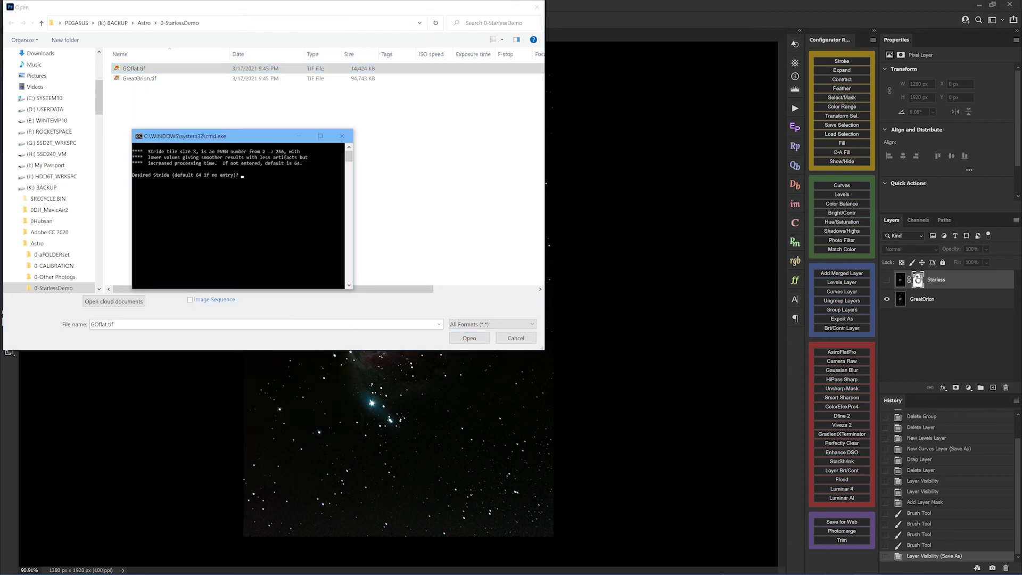
Step: Move the StarNet console aside and run the star removal on GOflat.tif with a stride of 256
left_click_drag(264, 136, 574, 217)
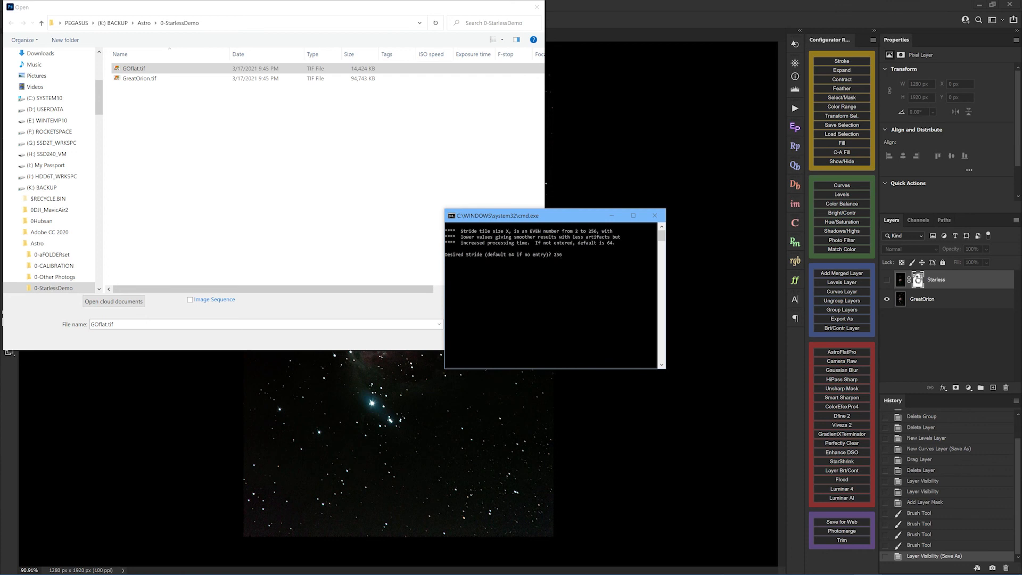
key("Return")
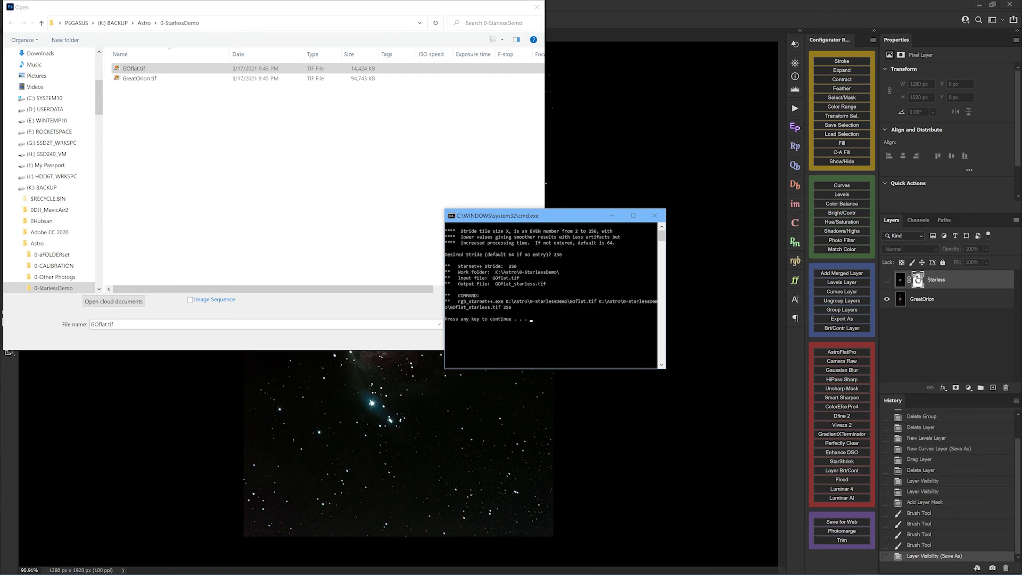
key("Return")
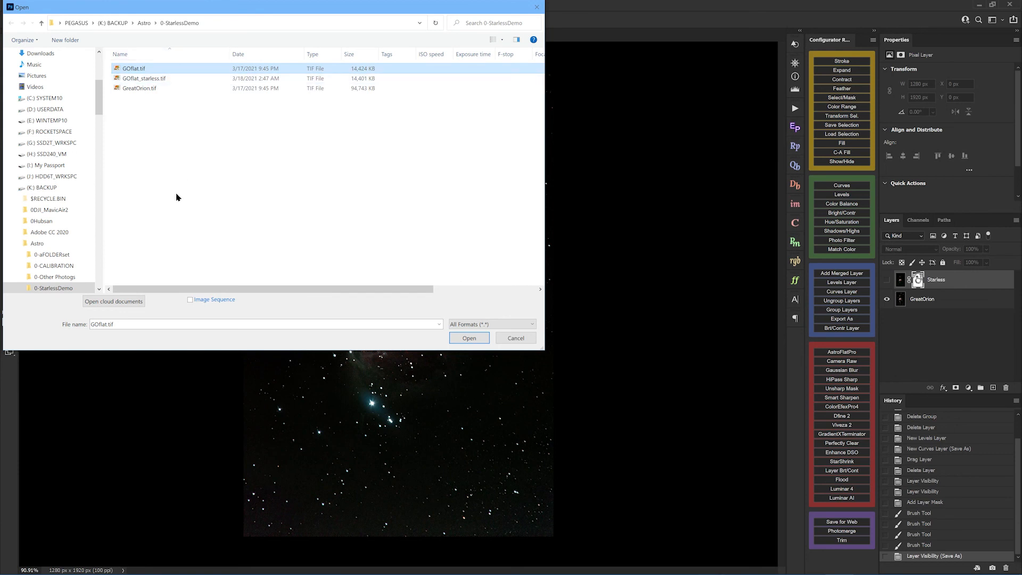
Step: Open GOflat_starless.tif and copy its Background layer into GreatOrion.tif as the uppermost layer
double_click(140, 79)
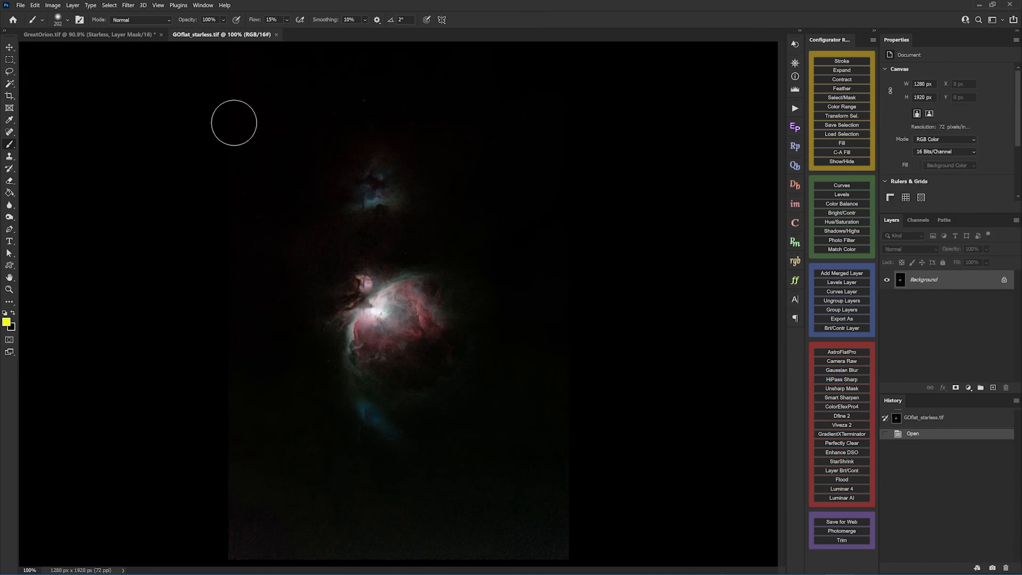
mouse_move(925, 281)
left_mouse_down()
mouse_move(434, 178)
mouse_move(56, 27)
mouse_move(80, 34)
mouse_move(330, 334)
left_mouse_up()
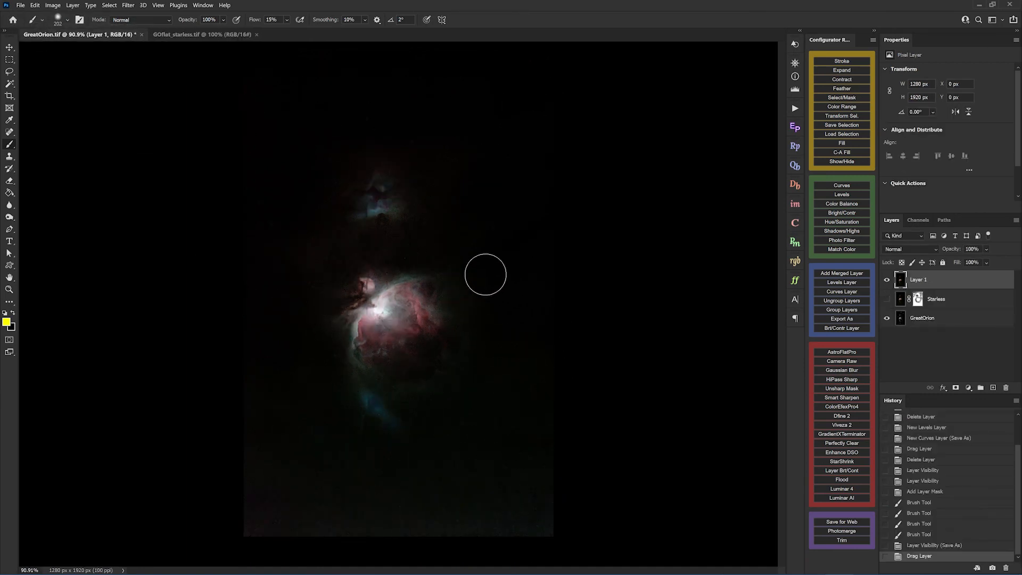
Step: Brush a yellow stroke across the upper part of Layer 1 and erase the layer over the nebula core with the Eraser
mouse_move(296, 151)
left_mouse_down()
mouse_move(288, 174)
mouse_move(561, 173)
mouse_move(538, 160)
left_mouse_up()
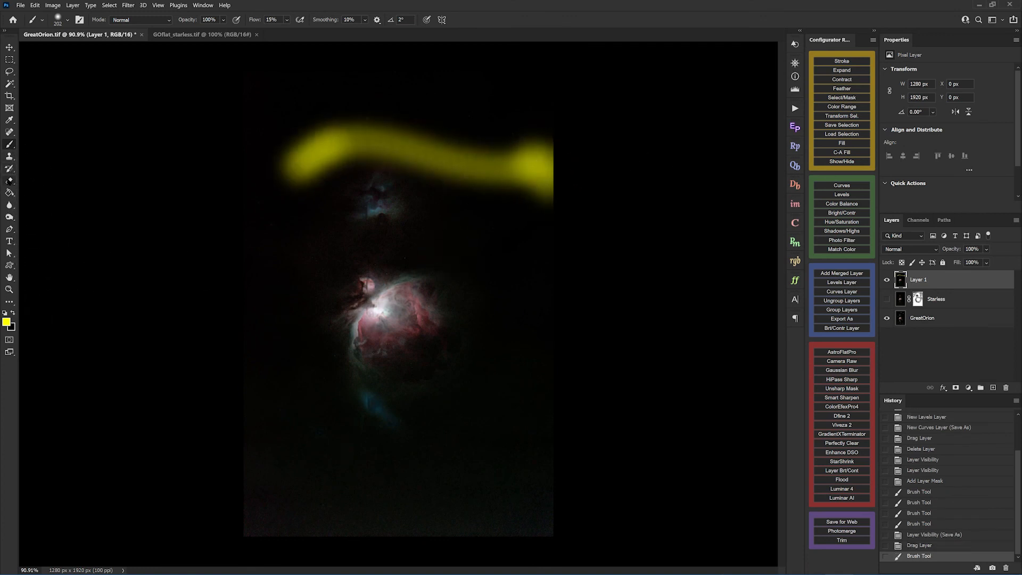
key("e")
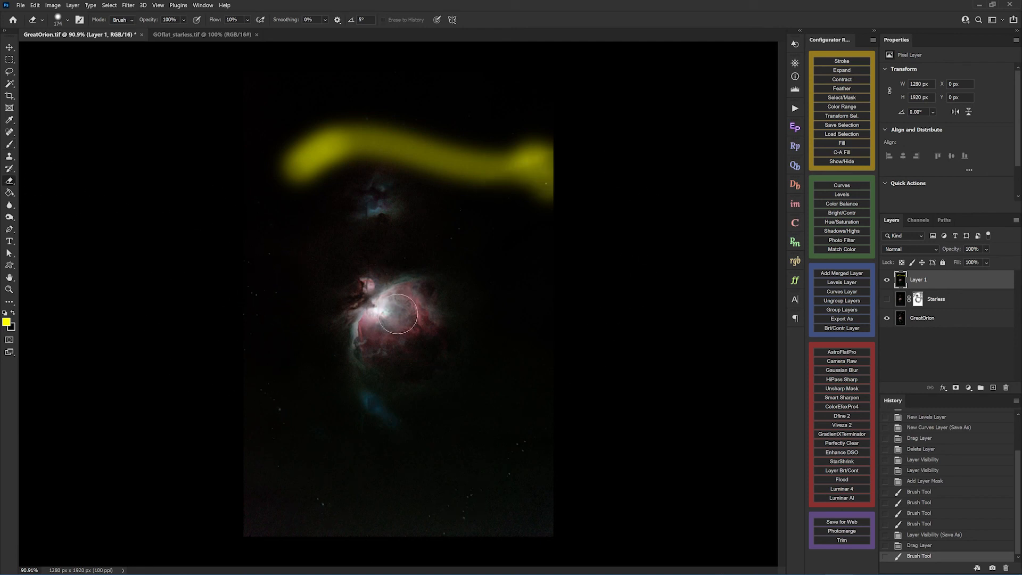
mouse_move(398, 314)
left_mouse_down()
mouse_move(425, 393)
mouse_move(367, 277)
mouse_move(419, 356)
mouse_move(384, 320)
left_mouse_up()
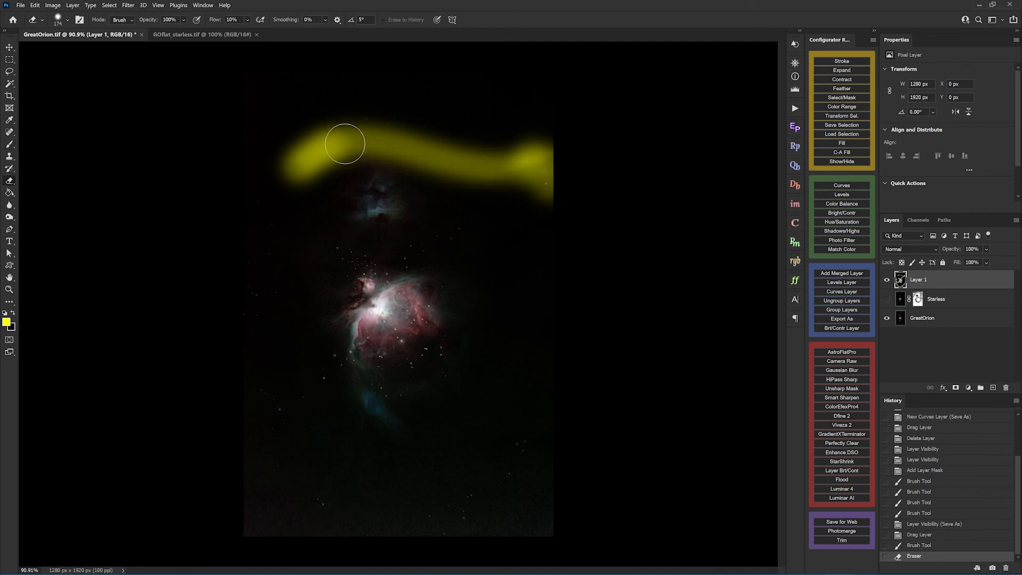